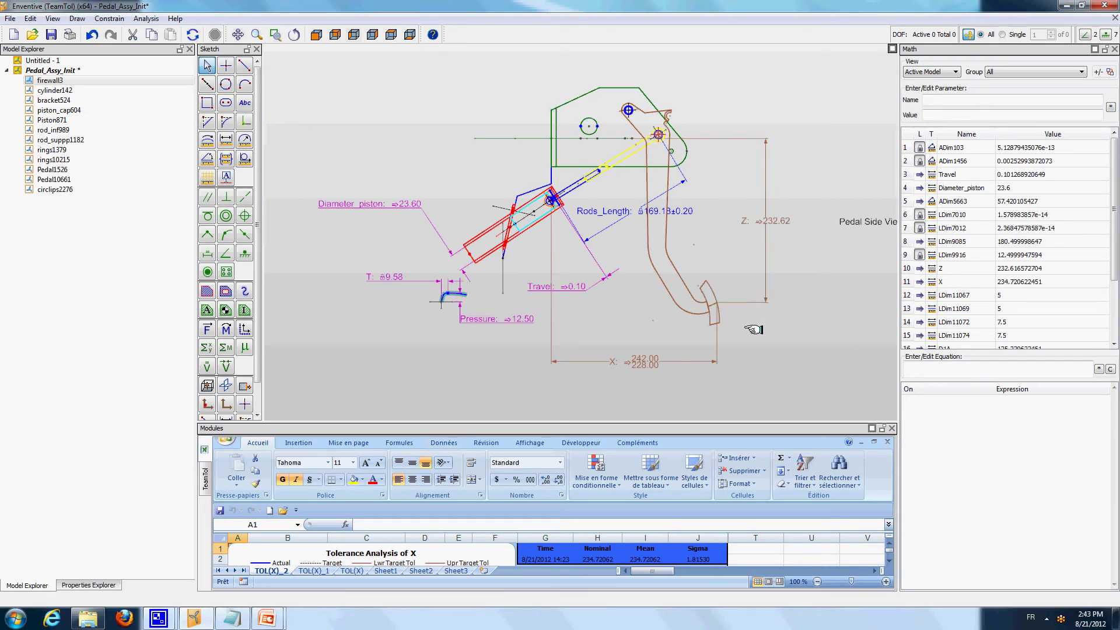
Examine the pedal assembly's side view (X/Z) and the top view below it.
scroll(779, 335, "down", 2)
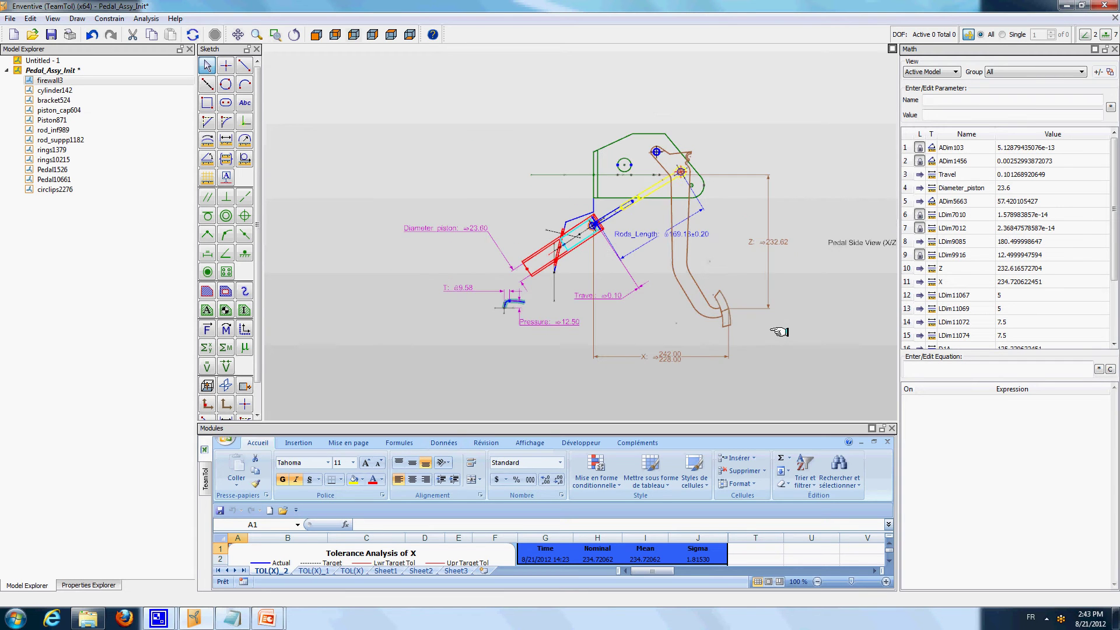
middle_click_drag(779, 332, 716, 262)
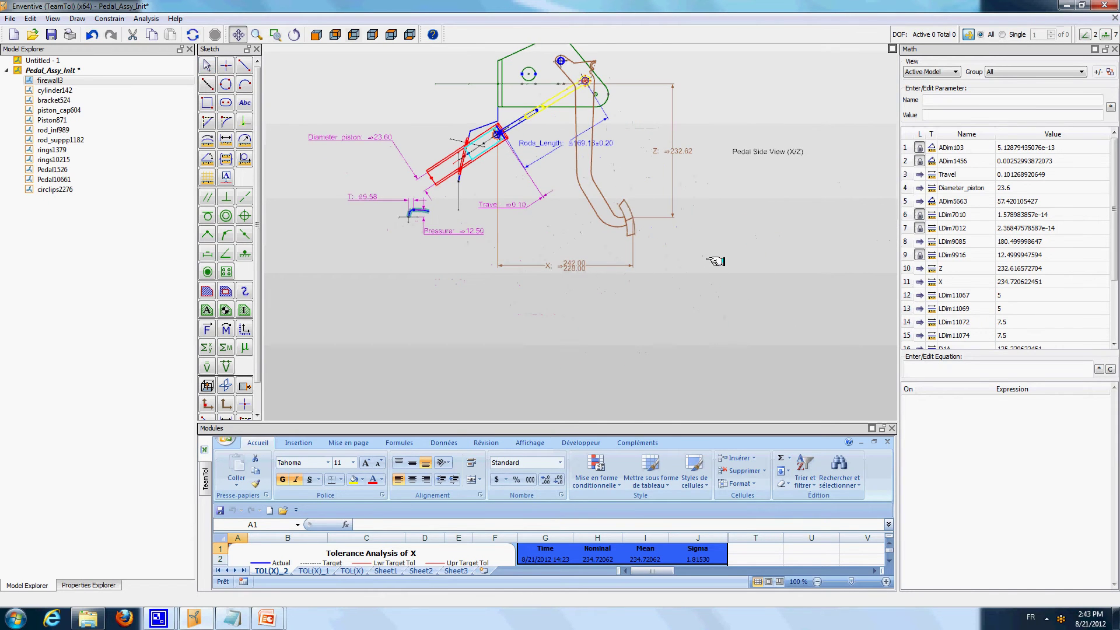
scroll(708, 262, "down", 2)
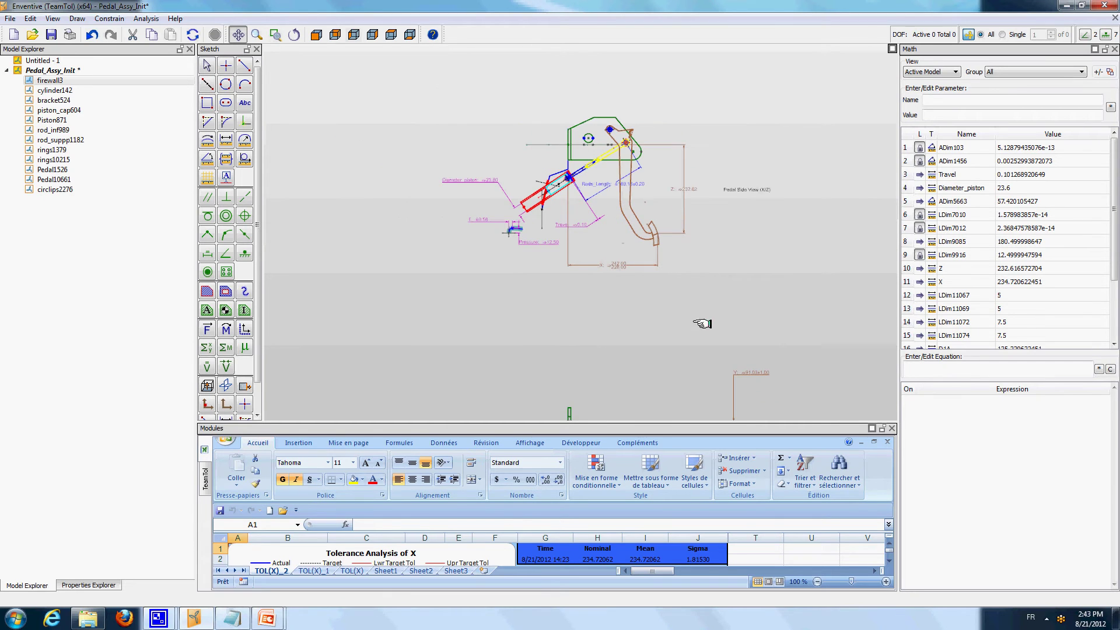
middle_click_drag(685, 354, 682, 305)
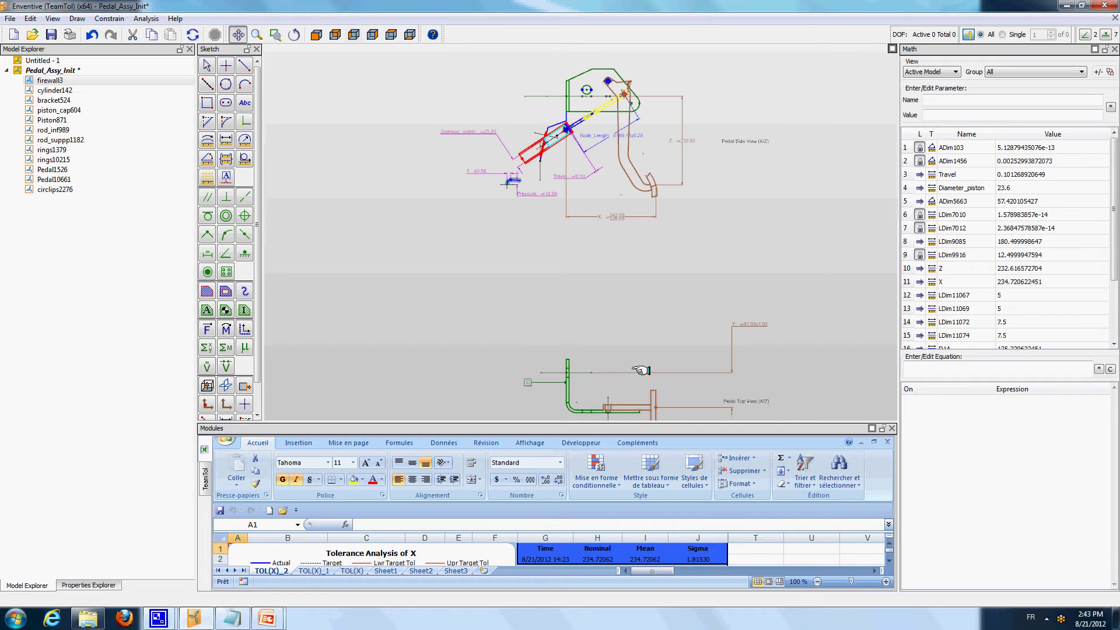
middle_click_drag(640, 370, 634, 330)
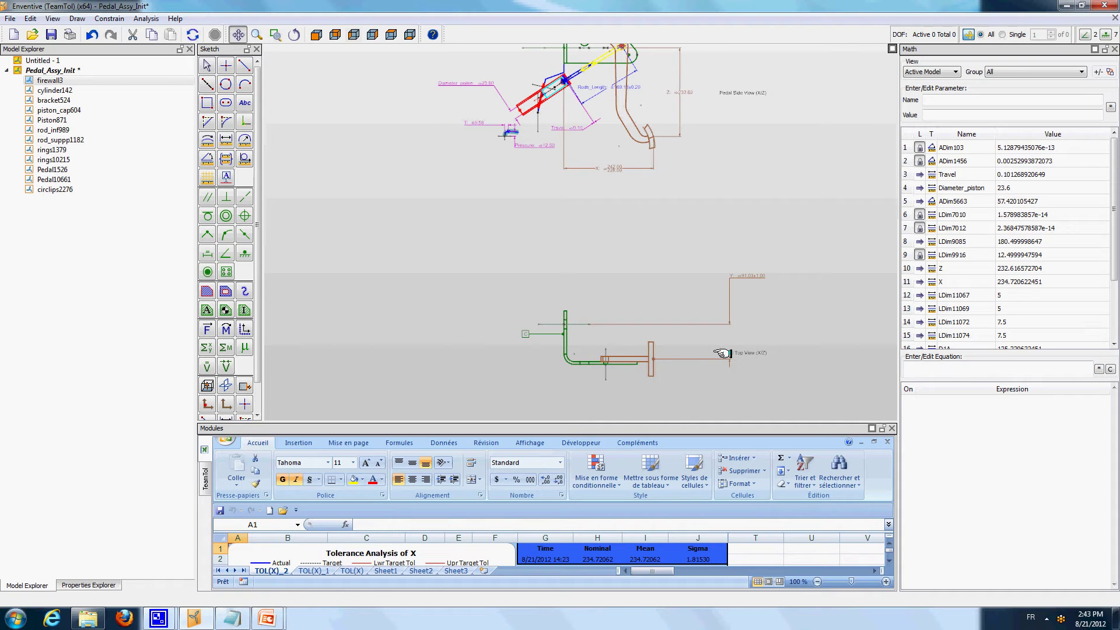
mouse_move(613, 279)
middle_mouse_down()
mouse_move(608, 268)
mouse_move(618, 358)
mouse_move(611, 300)
middle_mouse_up()
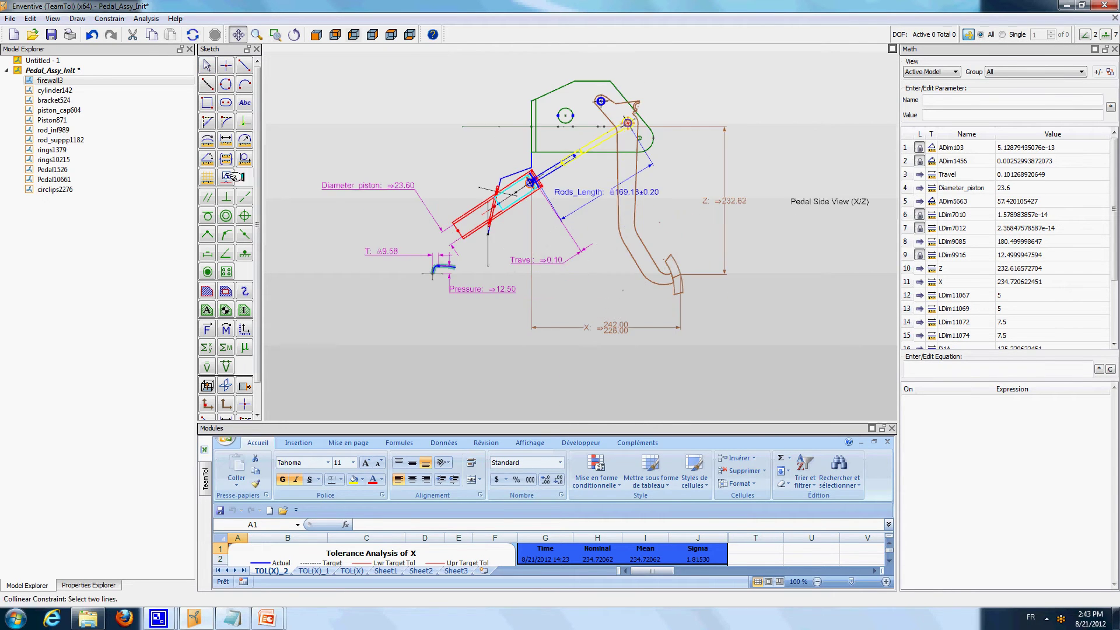
Highlight the firewall3, bracket524 and Pedal1526 components in turn to identify them in the side view.
mouse_move(47, 100)
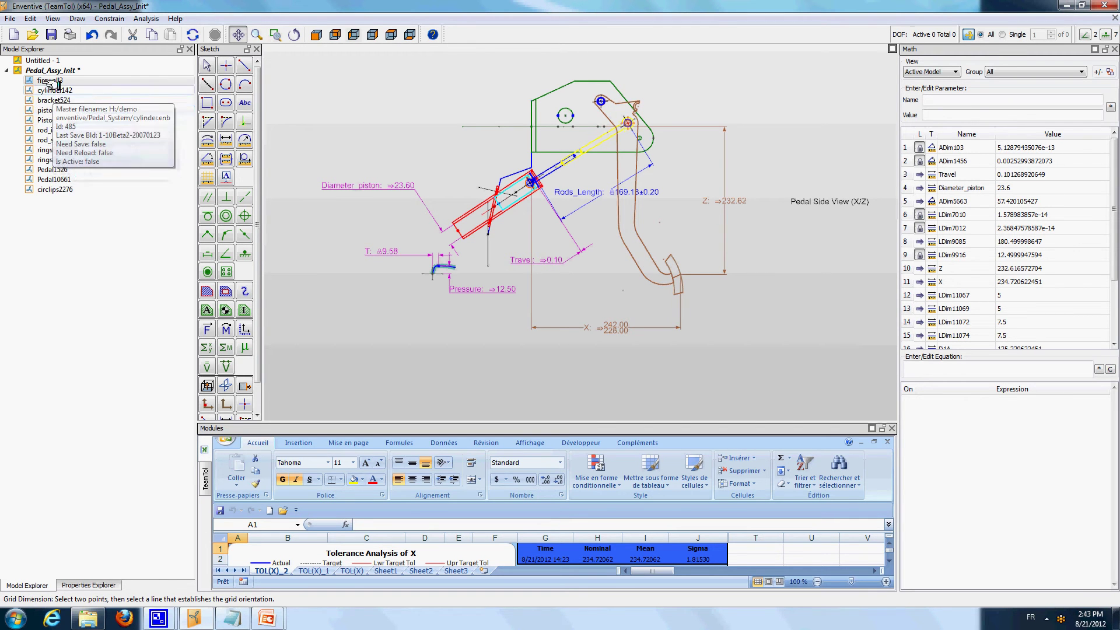
mouse_move(52, 81)
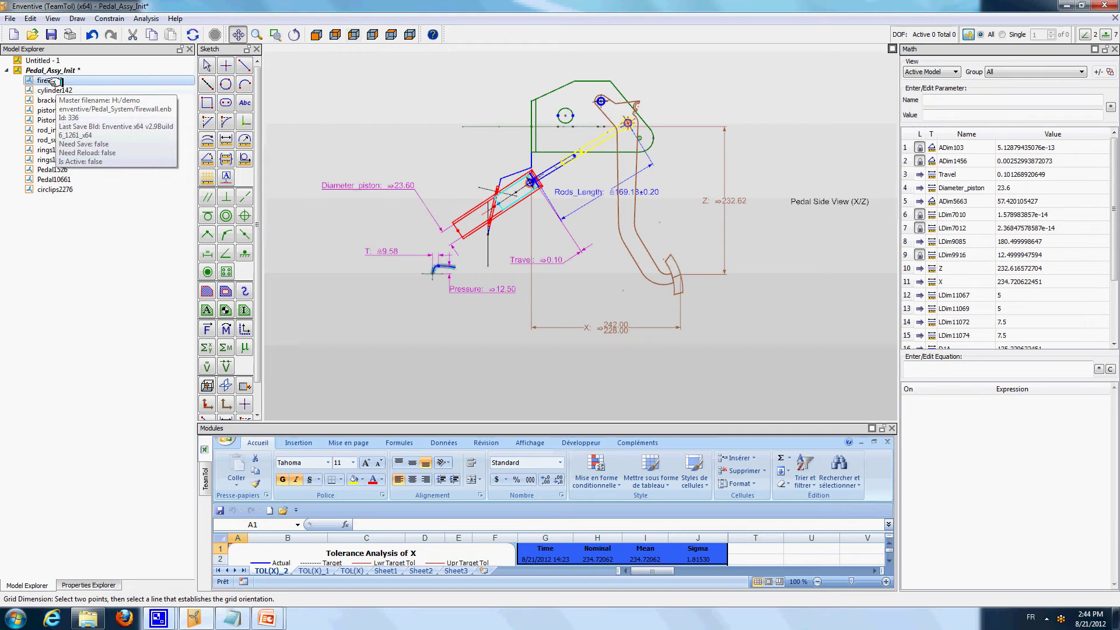
left_click(52, 81)
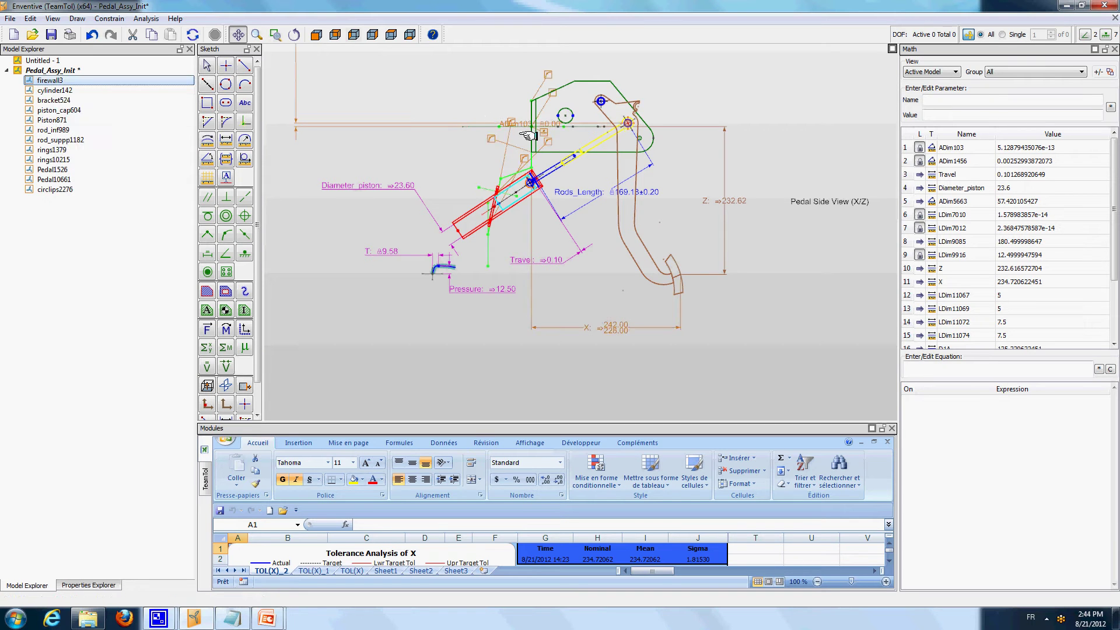
left_click(64, 100)
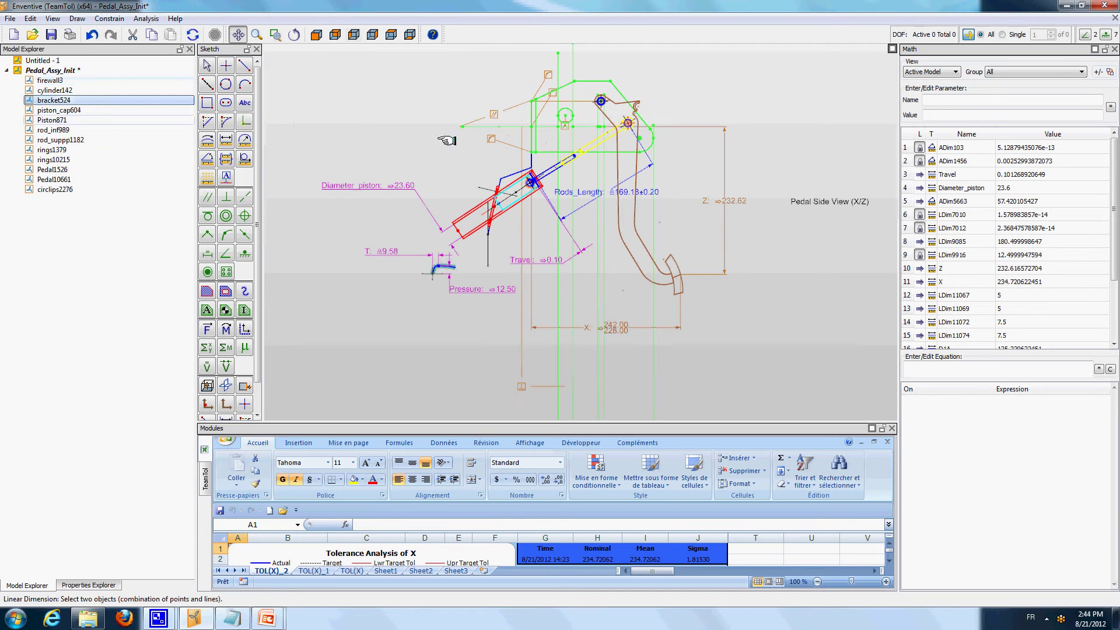
left_click(54, 170)
left_click(764, 75)
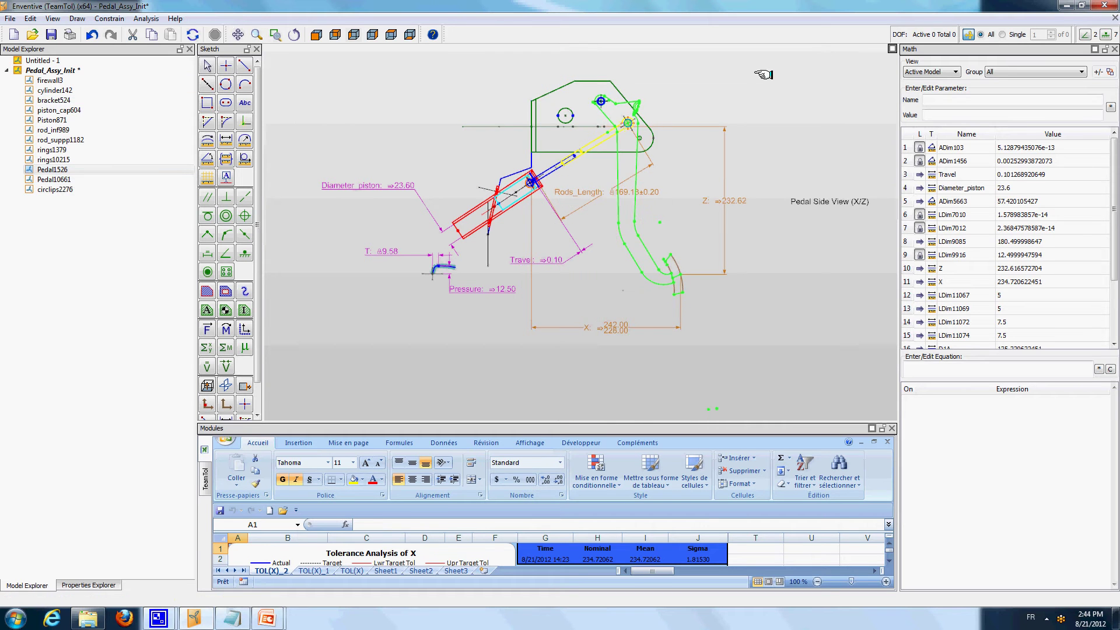
Try to load bracket_01 as a model instance in the empty area beside the pedal side view.
mouse_move(797, 153)
left_mouse_down()
mouse_move(700, 169)
mouse_move(308, 185)
left_mouse_up()
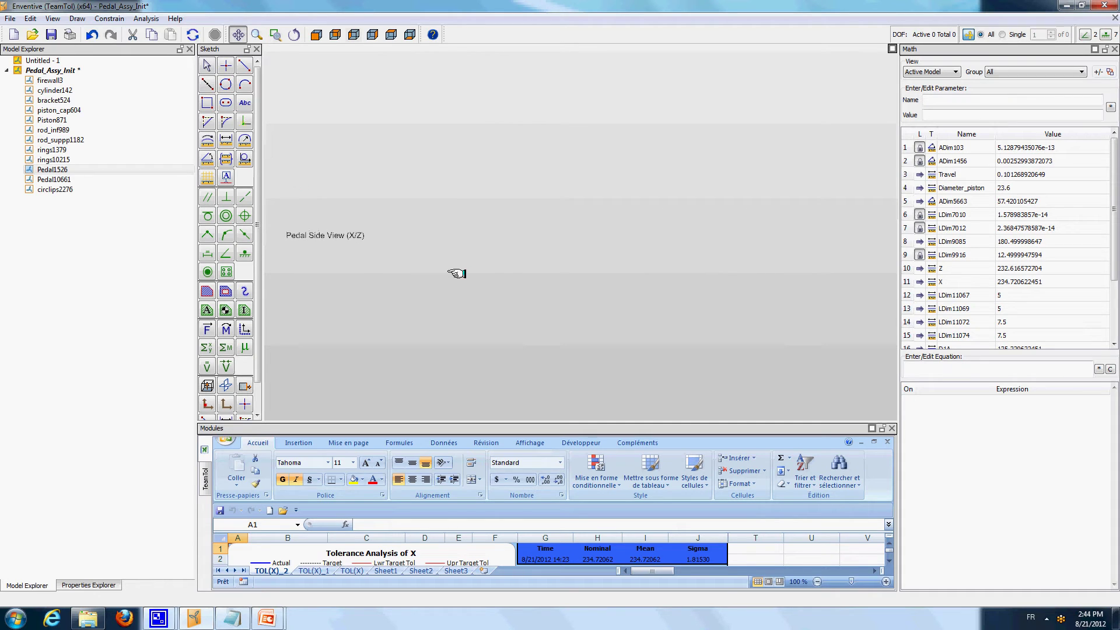
scroll(461, 274, "up", 2)
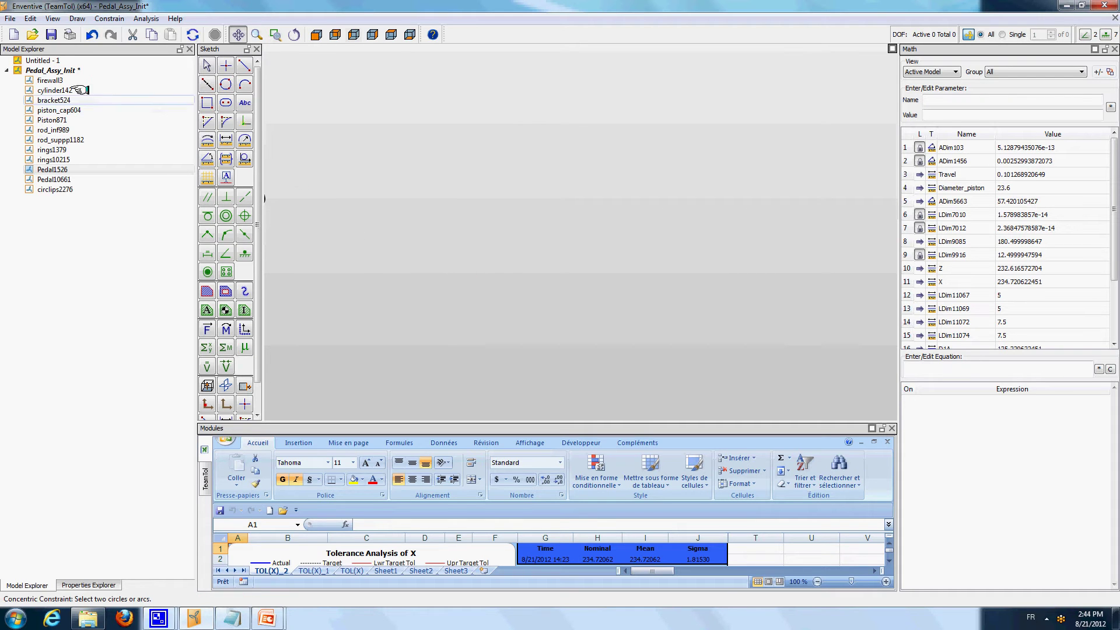
left_click(10, 18)
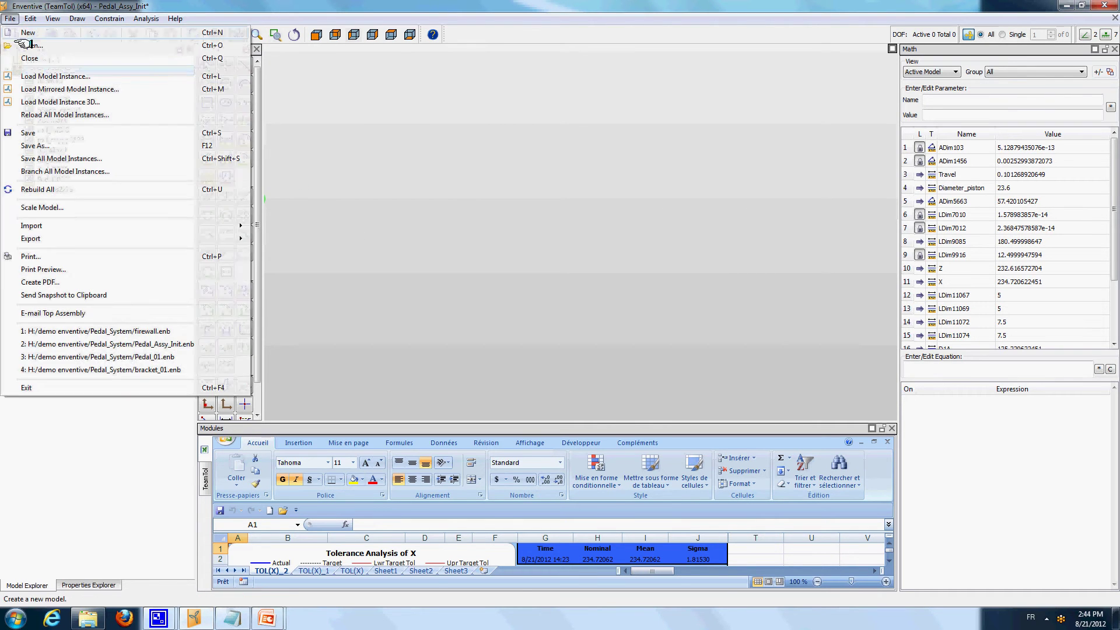
left_click(37, 78)
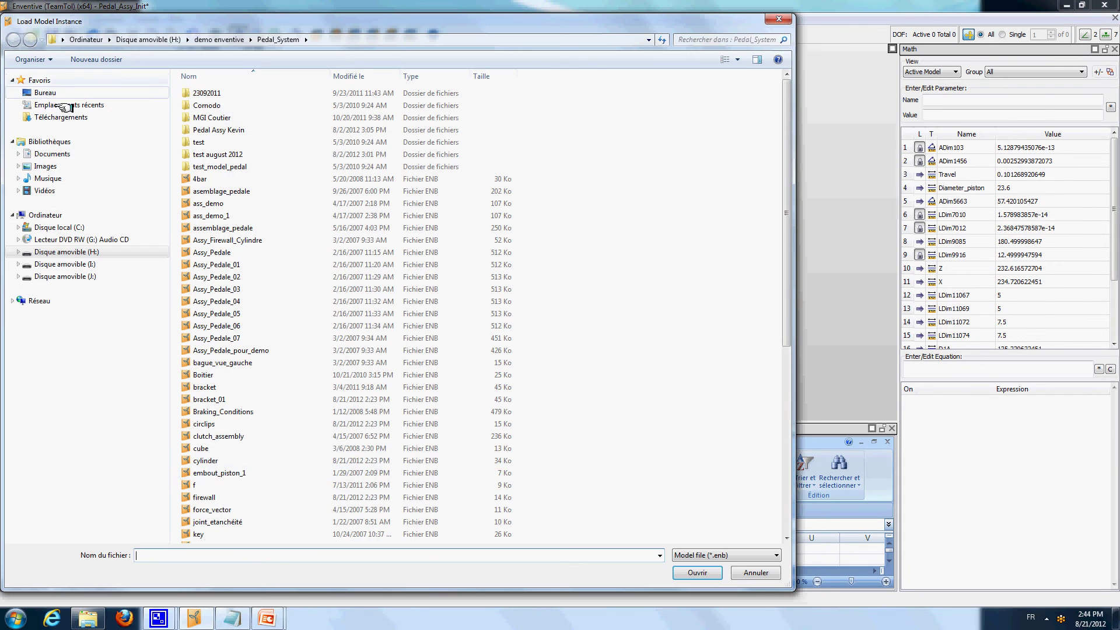
left_click(222, 400)
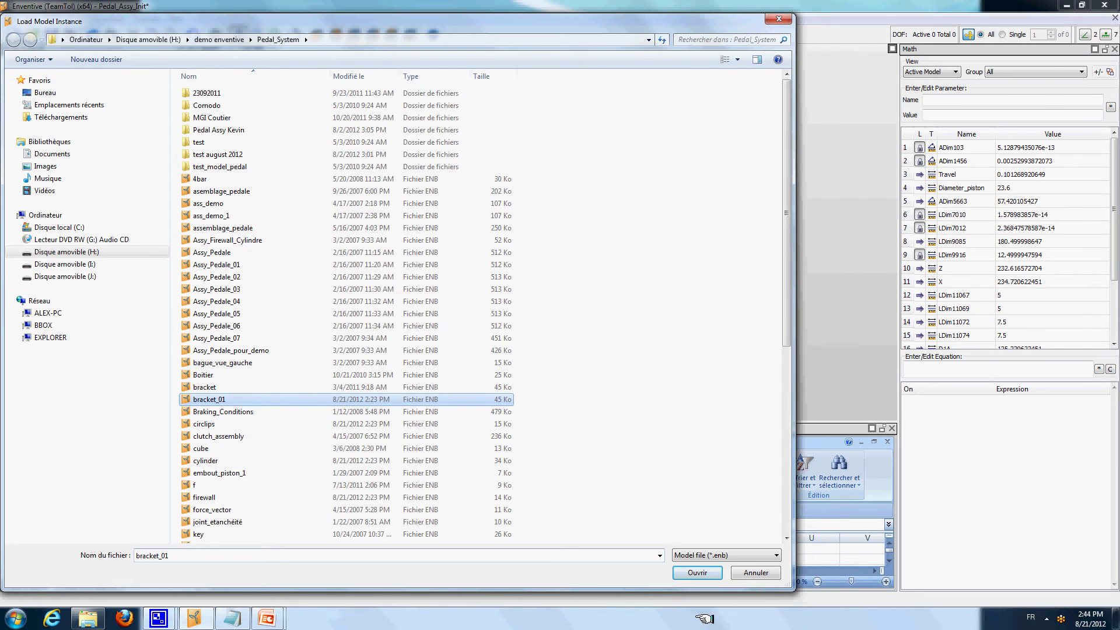
left_click(697, 572)
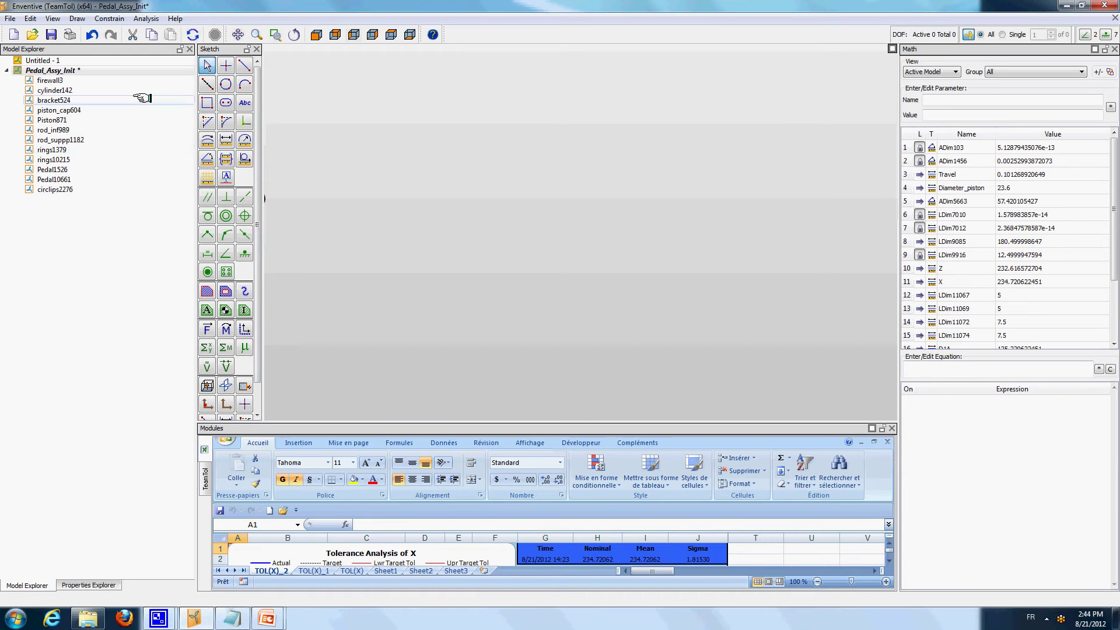
Load bracket_01 from the Pedal_System folder as a model instance and place it beside the existing pedal assembly.
left_click(8, 18)
left_click(41, 77)
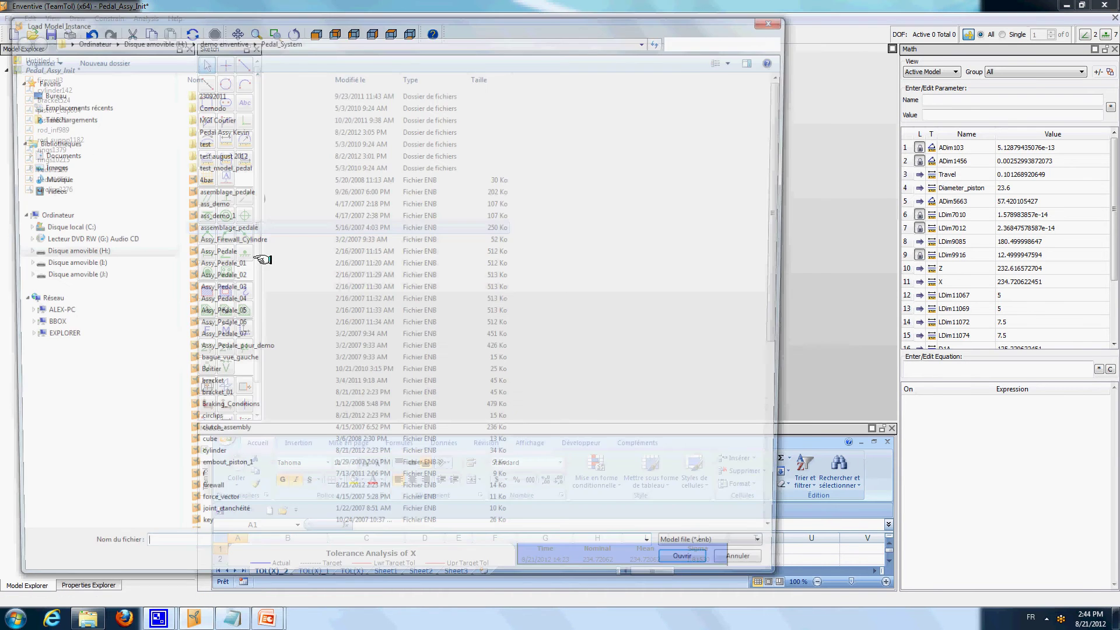
left_click(236, 398)
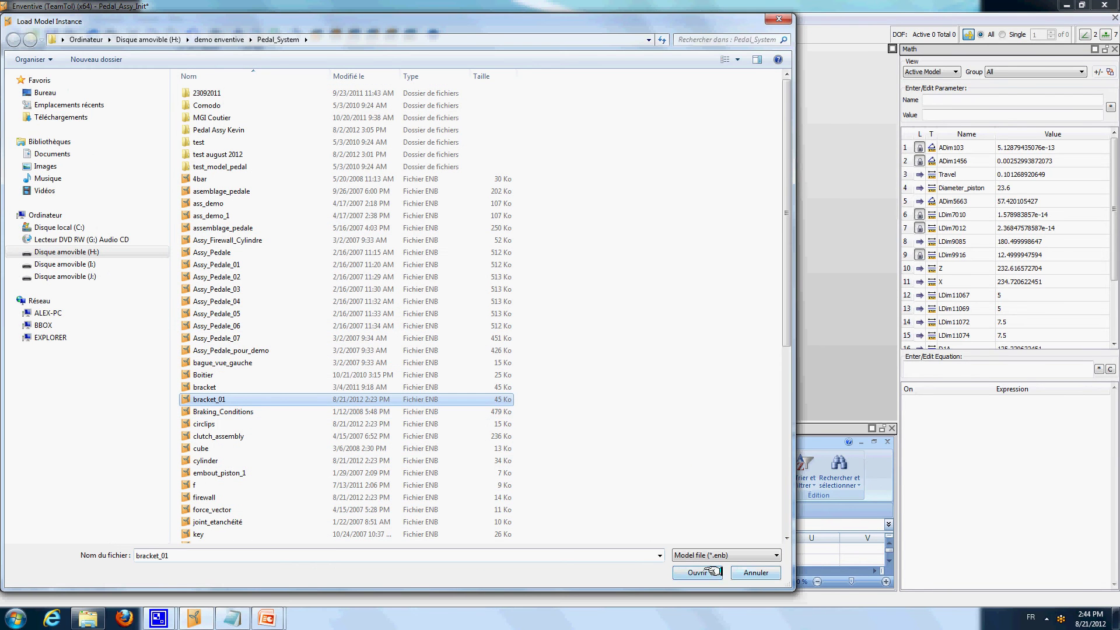
left_click(713, 572)
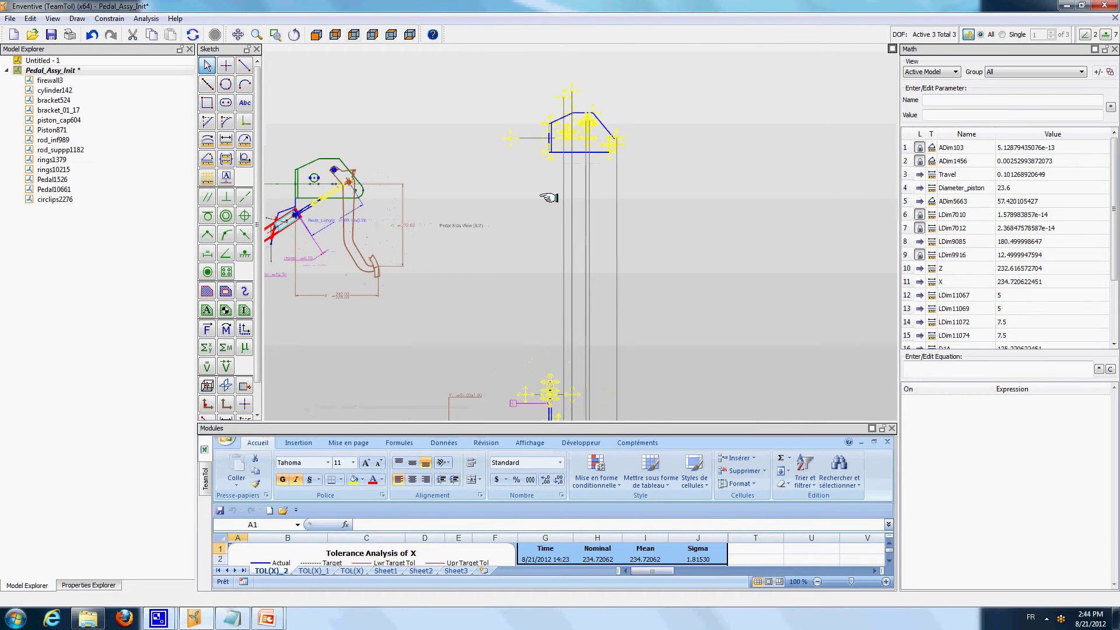
mouse_move(545, 201)
middle_mouse_down()
mouse_move(517, 336)
mouse_move(484, 280)
mouse_move(704, 357)
mouse_move(417, 219)
middle_mouse_up()
scroll(517, 336, "up", 3)
middle_click_drag(453, 273, 454, 273)
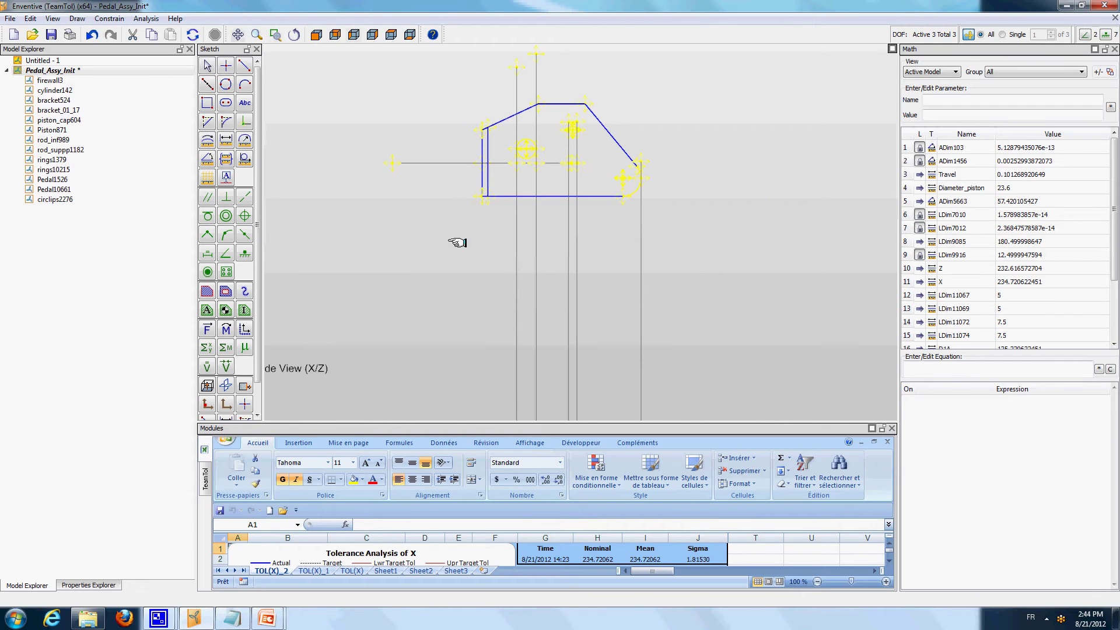
Select the new bracket's five vertical centerlines and move them to the Hidden layer.
left_click_drag(455, 243, 698, 345)
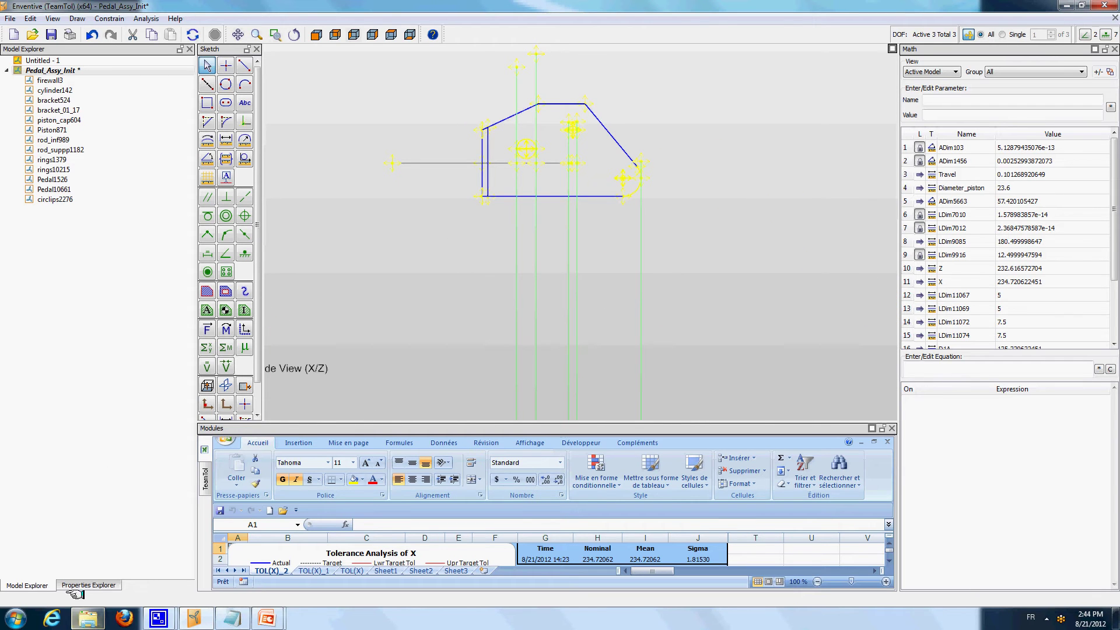
left_click(87, 586)
left_click(143, 92)
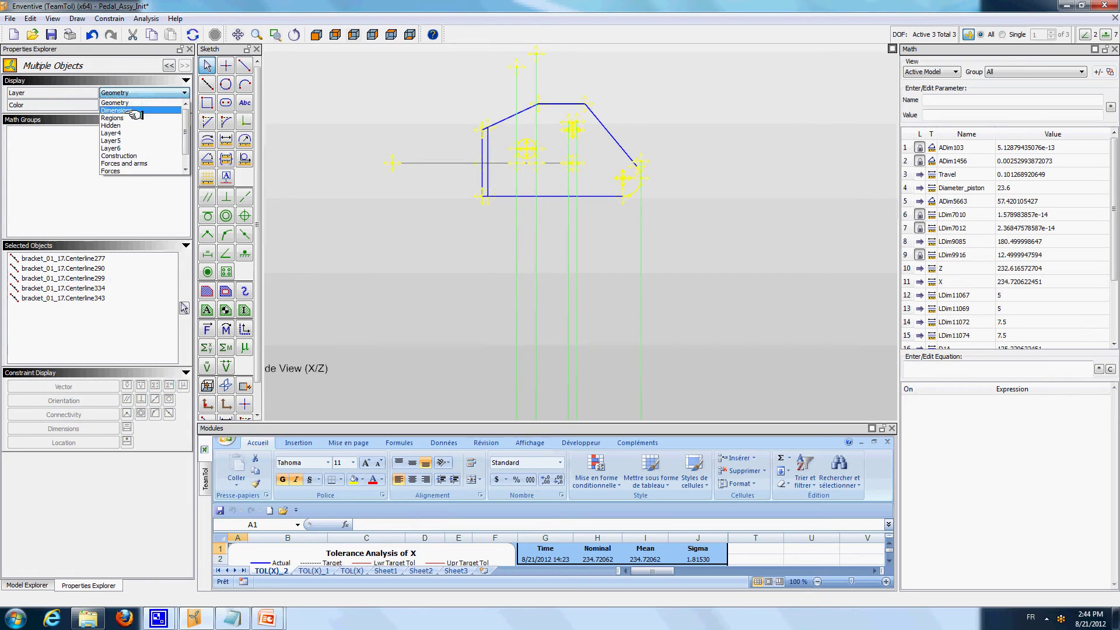
left_click(129, 123)
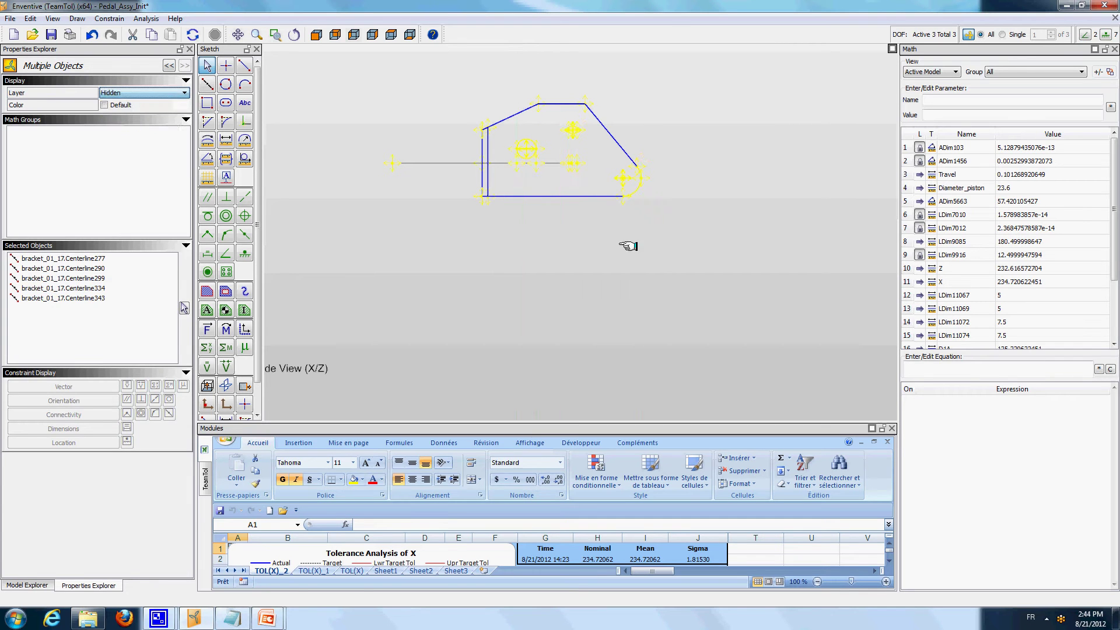
Lock the new bracket in place with a fixed point constraint and a 0.00° angle dimension on its horizontal centerline.
left_click(245, 254)
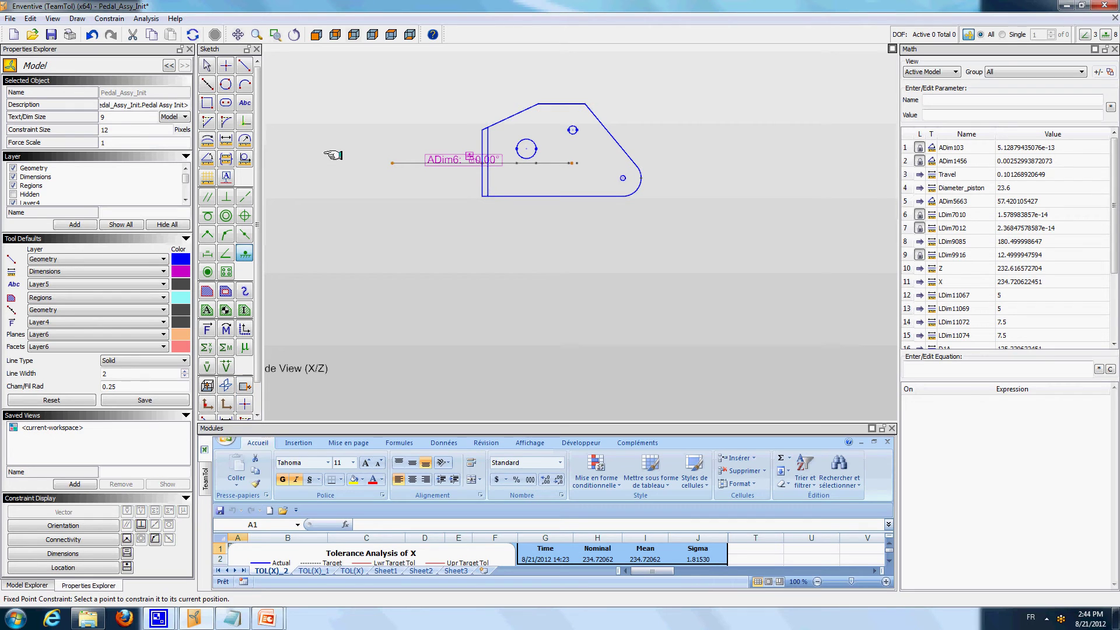
key("Escape")
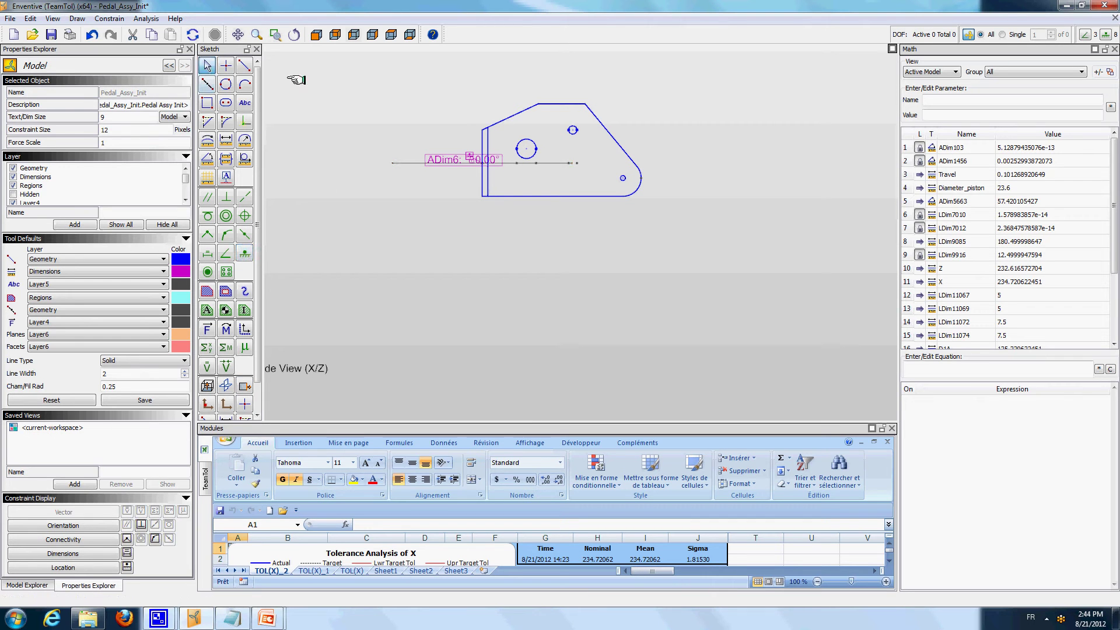
Load Pedal_01 from the Pedal_System folder as a model instance to the right of the new bracket.
left_click(35, 585)
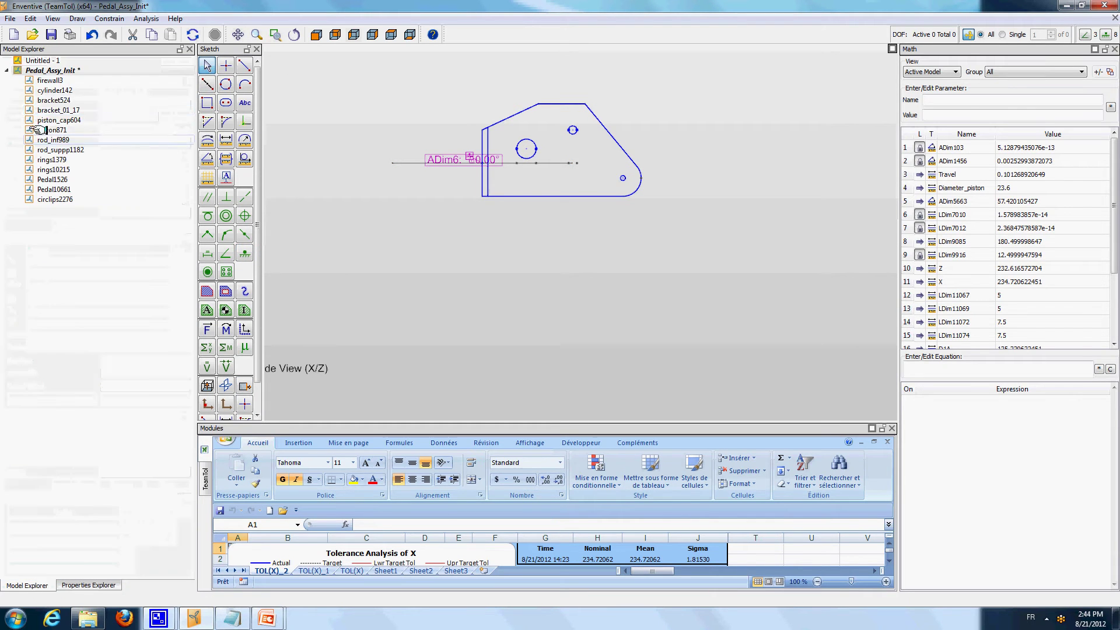
right_click(69, 73)
left_click(121, 111)
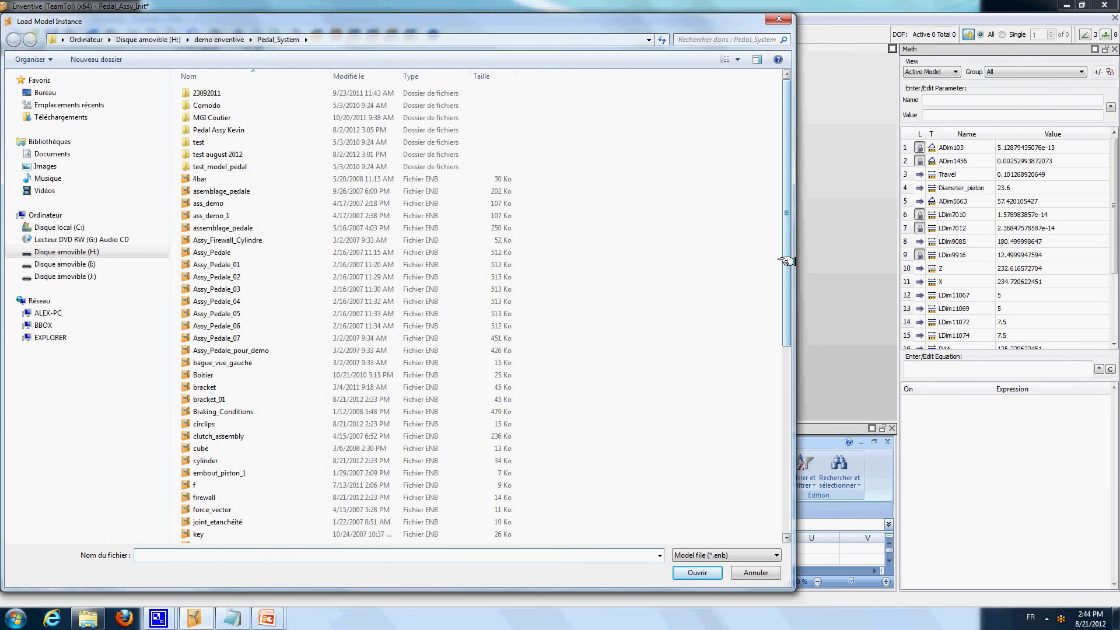
left_click_drag(786, 263, 786, 444)
left_click(217, 269)
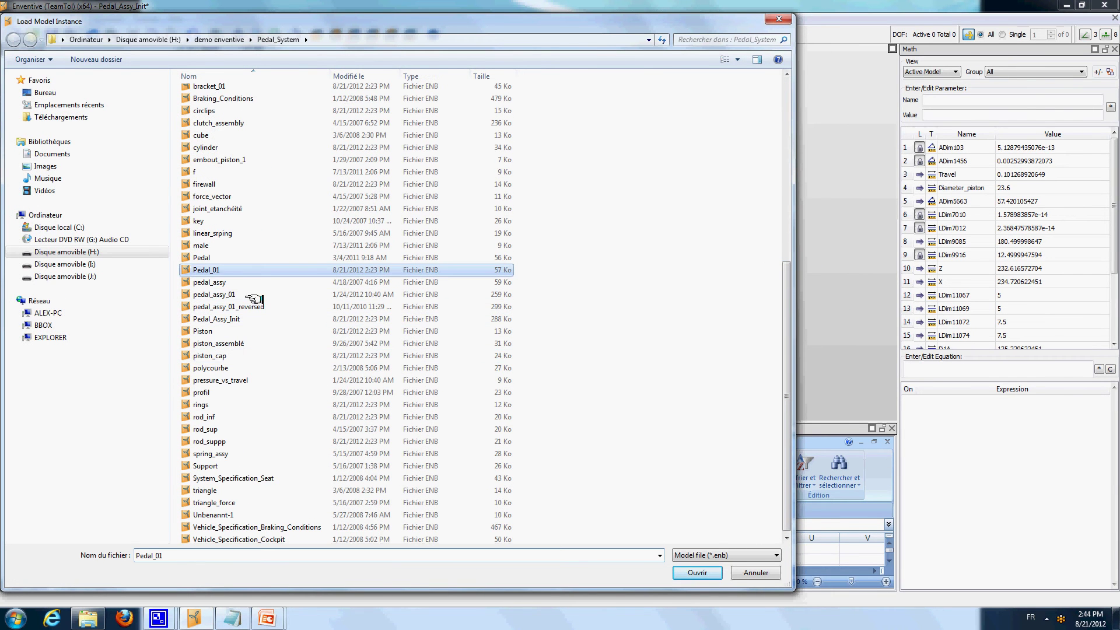
left_click(697, 573)
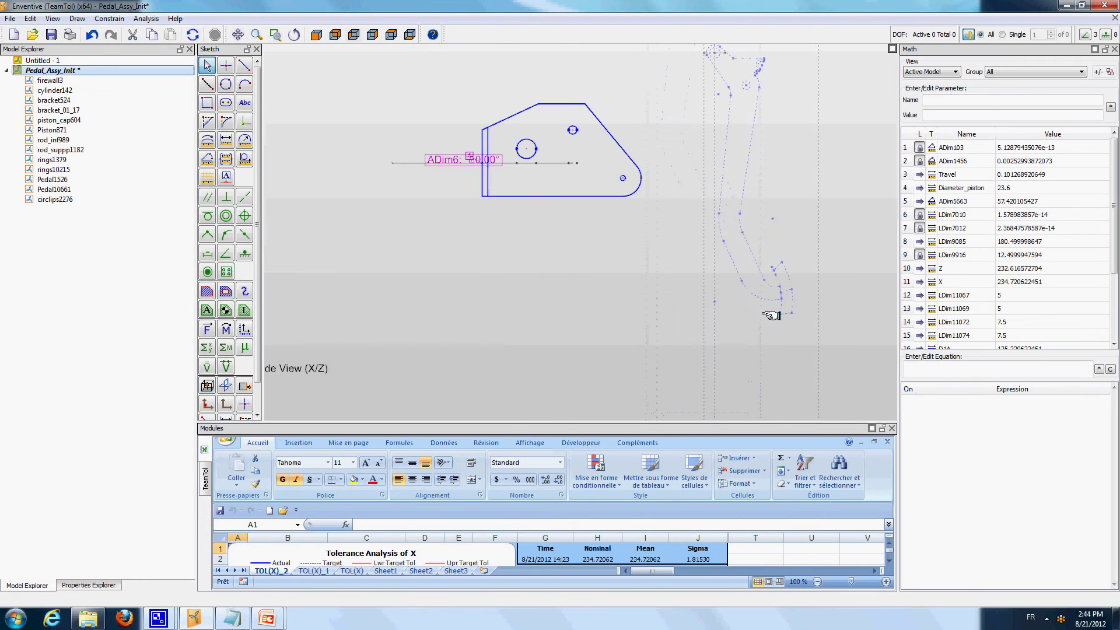
Select the new pedal's vertical centerline and move it to the Hidden layer.
left_click(713, 136)
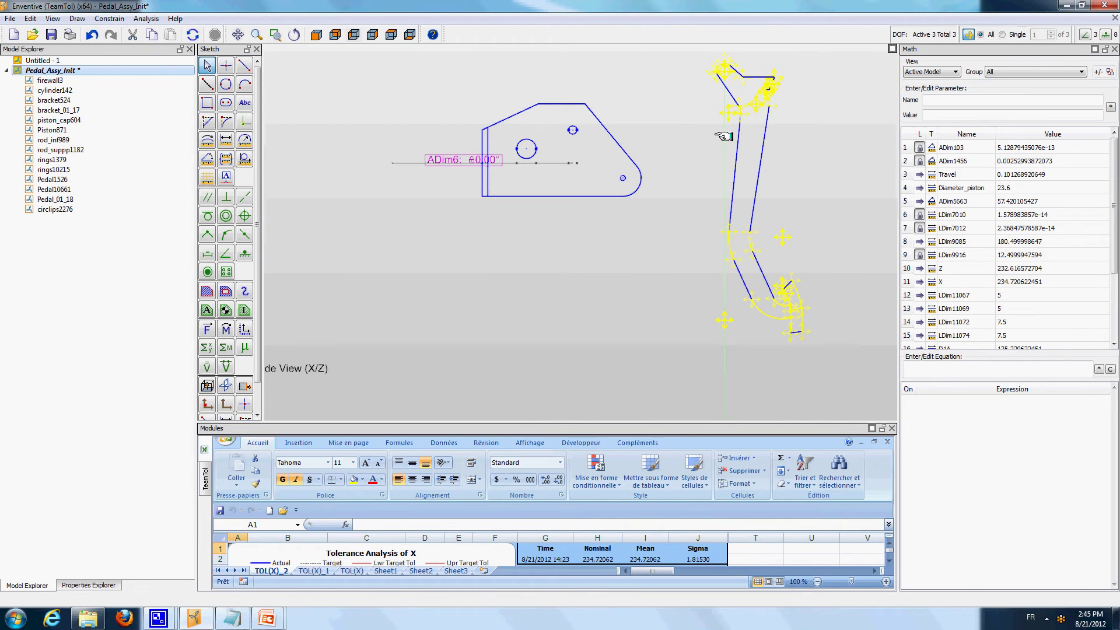
left_click(106, 585)
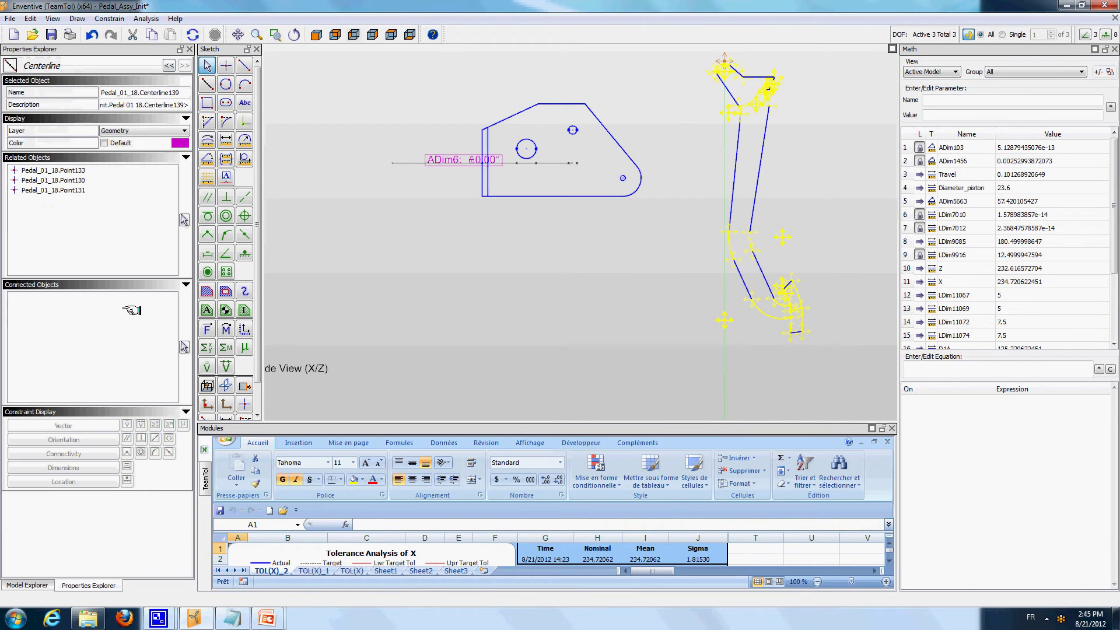
left_click(146, 131)
left_click(130, 163)
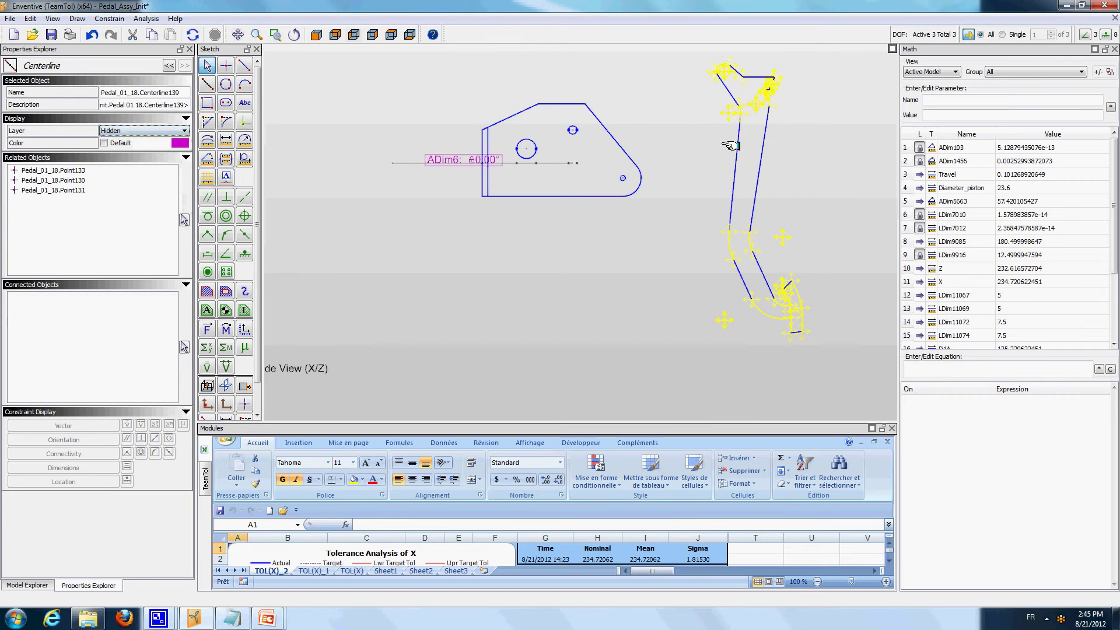
Select the whole new pedal model instance, colour it orange (255, 127, 0), and move it onto the bracket's right end.
right_click(743, 159)
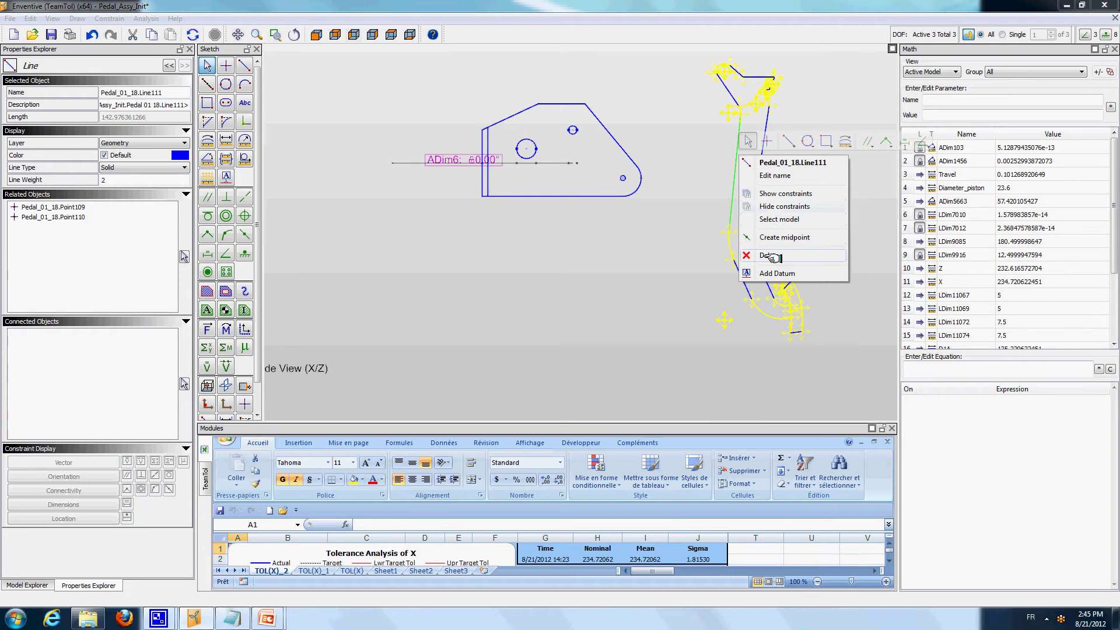
left_click(778, 219)
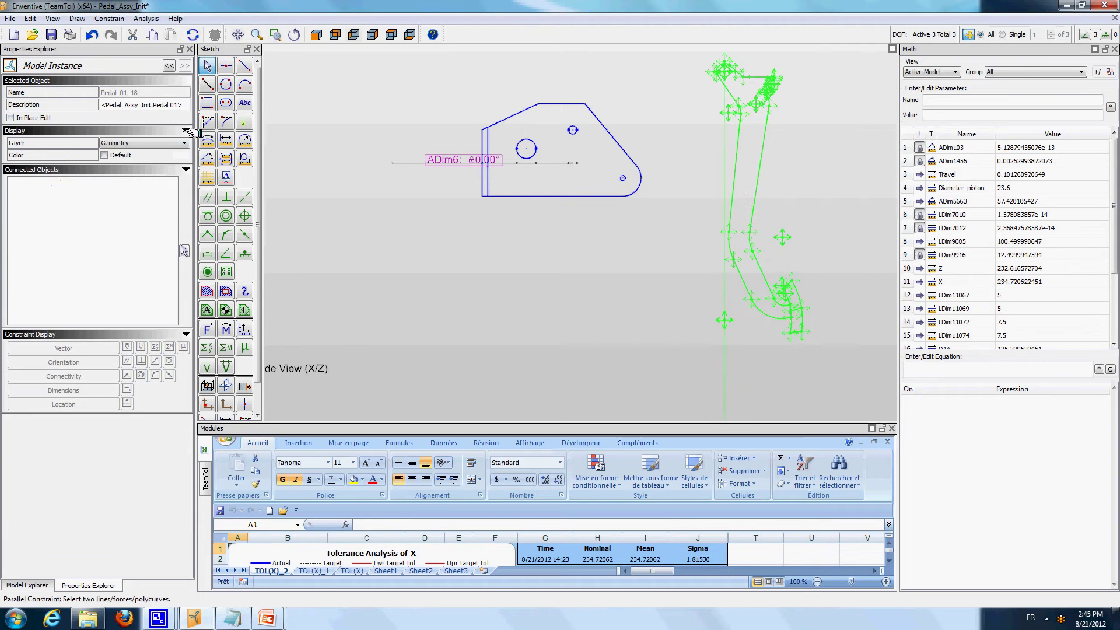
left_click(179, 155)
left_click(425, 256)
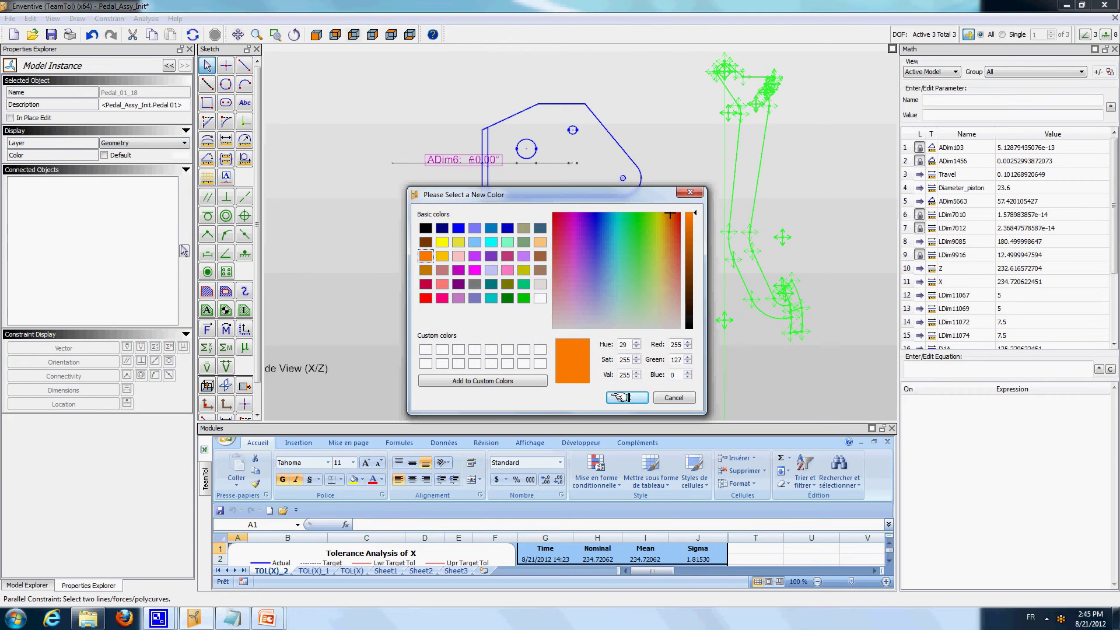
left_click(627, 397)
mouse_move(735, 145)
left_mouse_down()
mouse_move(707, 176)
mouse_move(628, 187)
mouse_move(648, 201)
left_mouse_up()
scroll(582, 164, "up", 1)
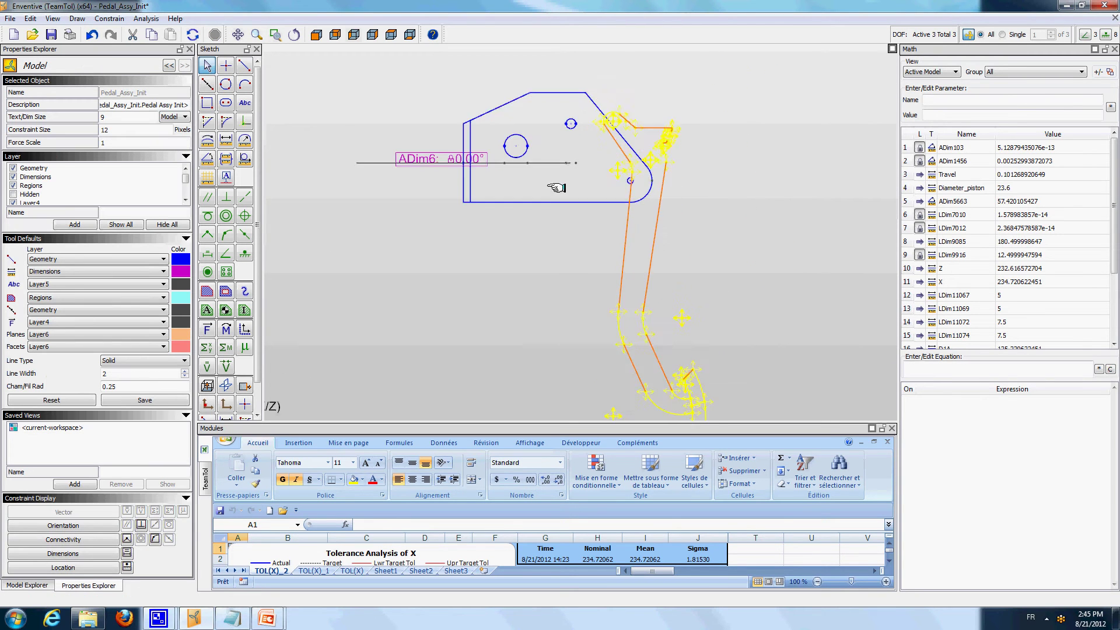
Try a Floating Pin In Hole constraint between the bracket's upper small hole and the pedal's top pivot circle, and undo it.
left_click(207, 272)
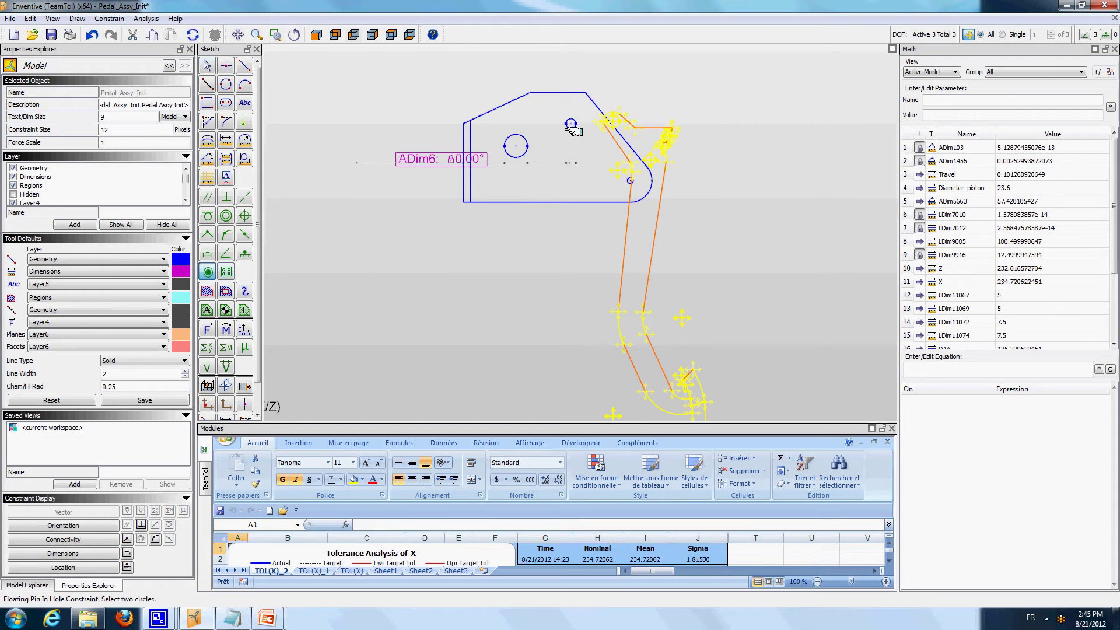
left_click(575, 143)
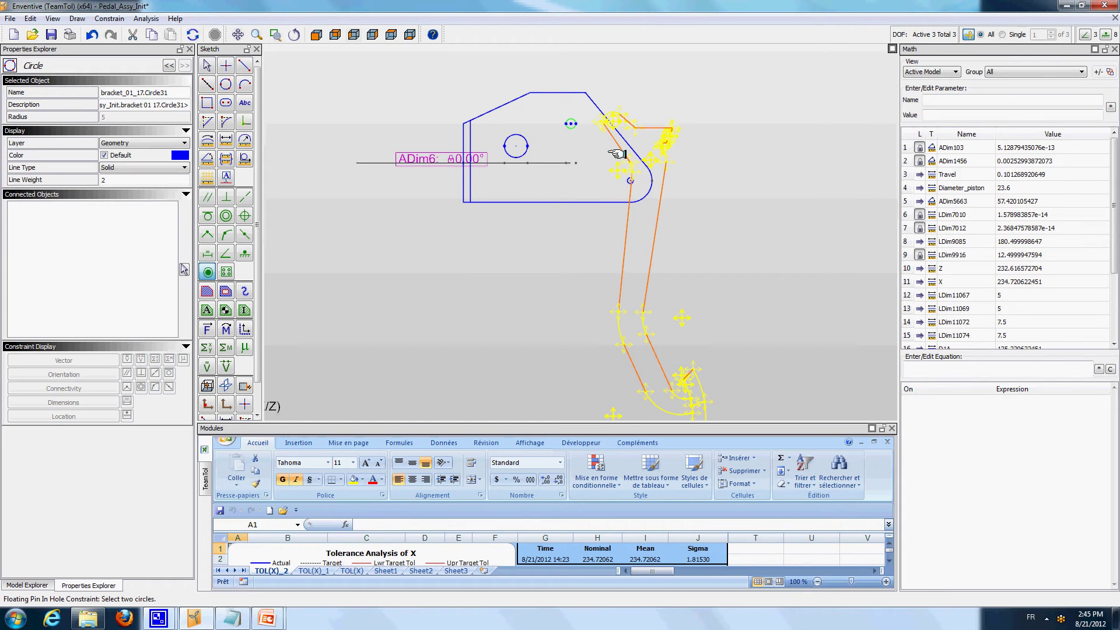
left_click(620, 125)
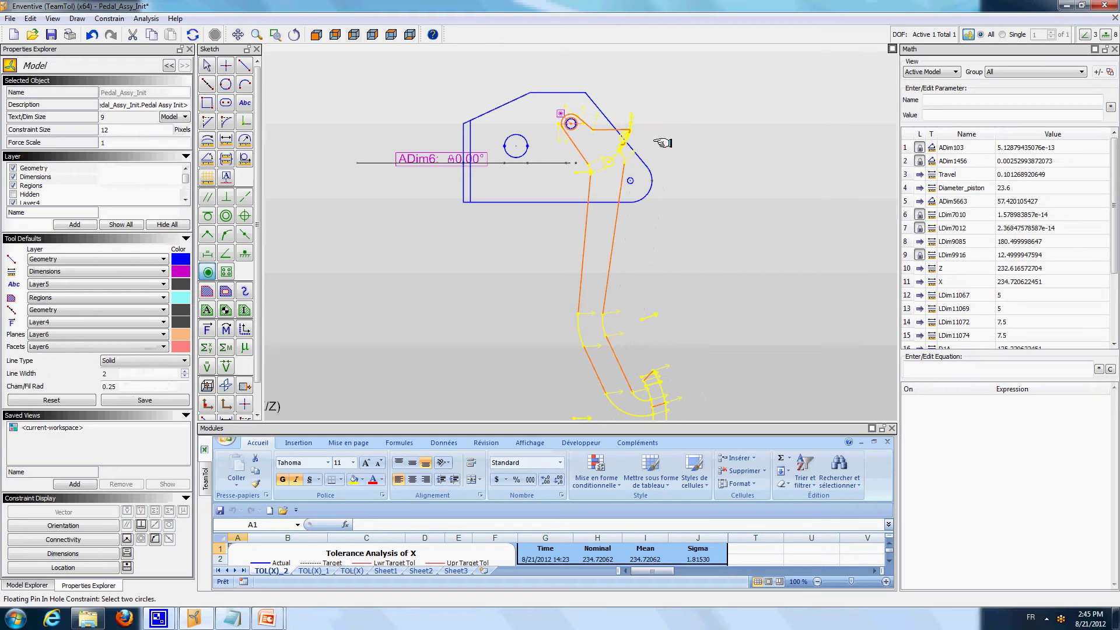
left_click(92, 34)
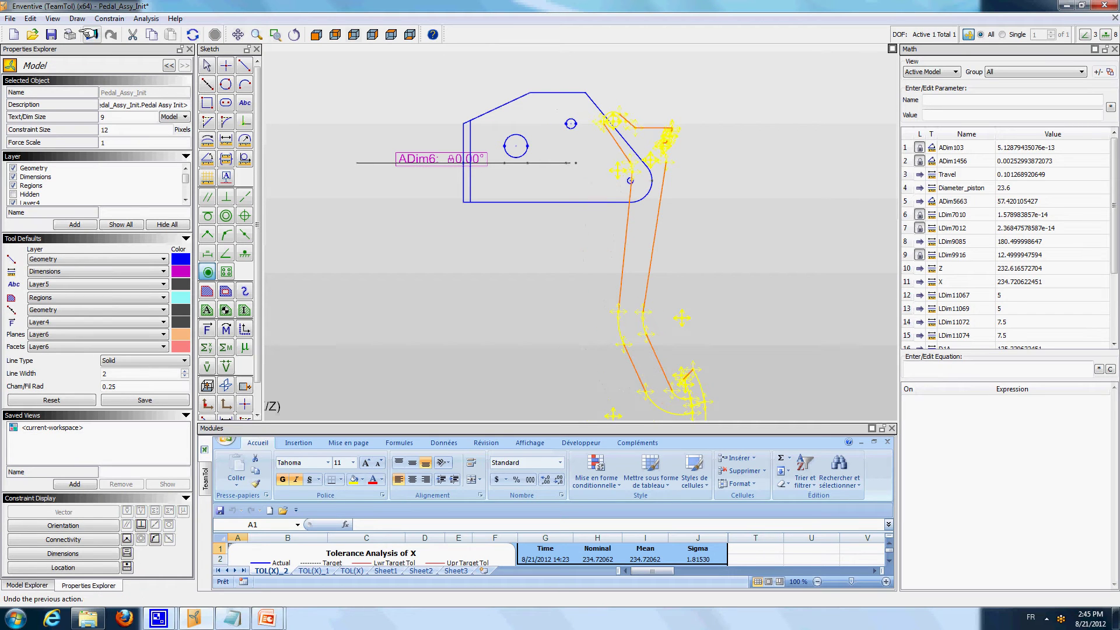
Reposition the pedal slightly and join its top pivot circle to the bracket's upper small hole with a Floating Pin In Hole constraint.
left_click(207, 65)
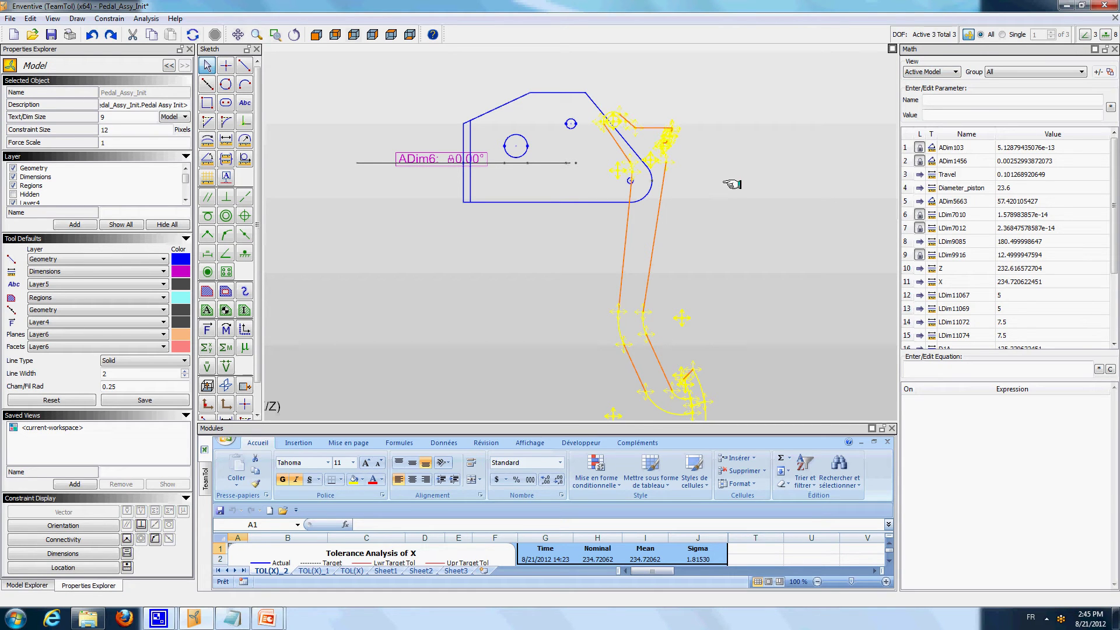
left_click_drag(663, 181, 761, 124)
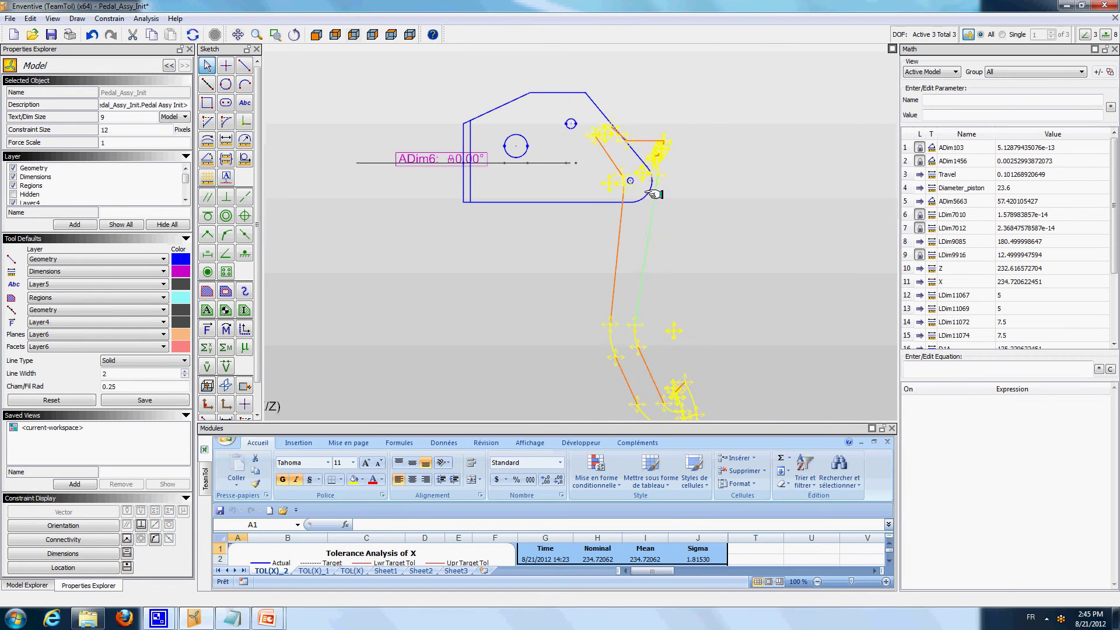
left_click(207, 272)
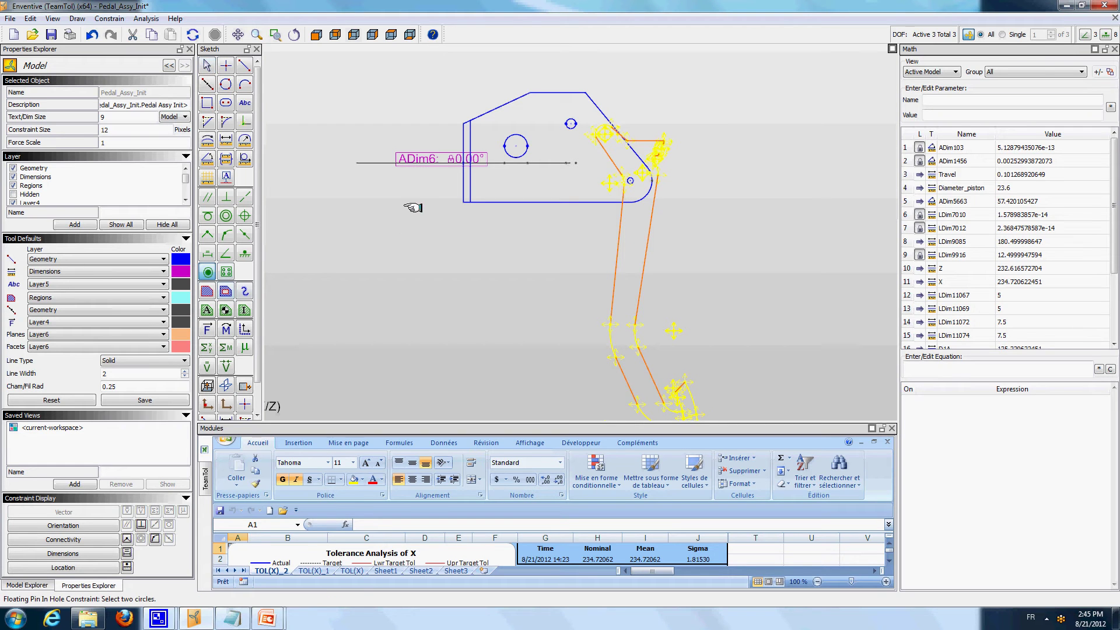
left_click(571, 125)
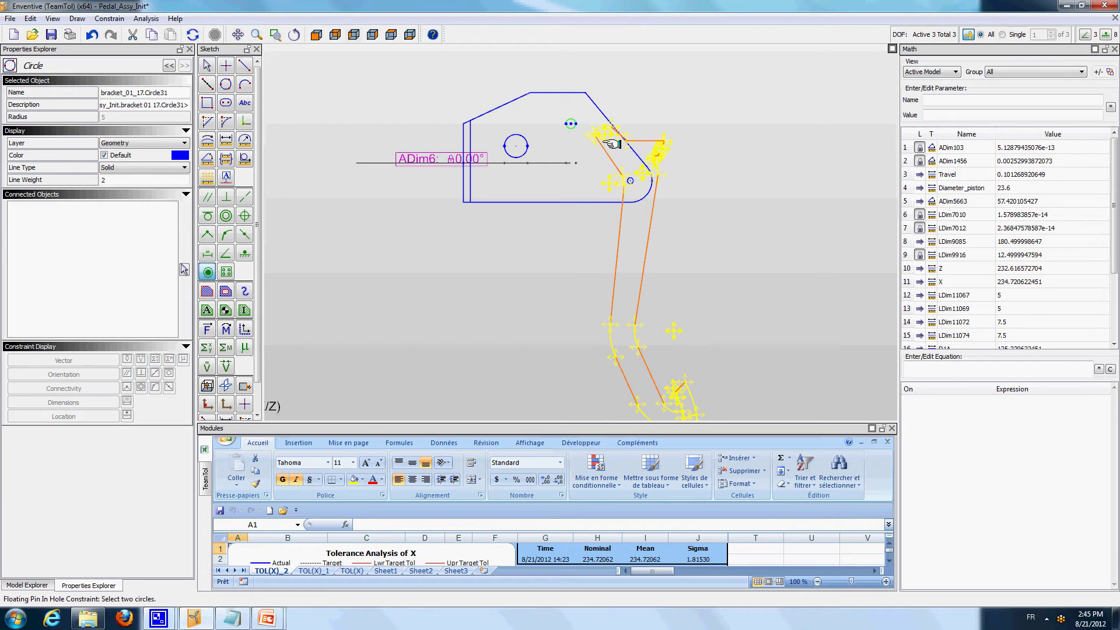
left_click(609, 140)
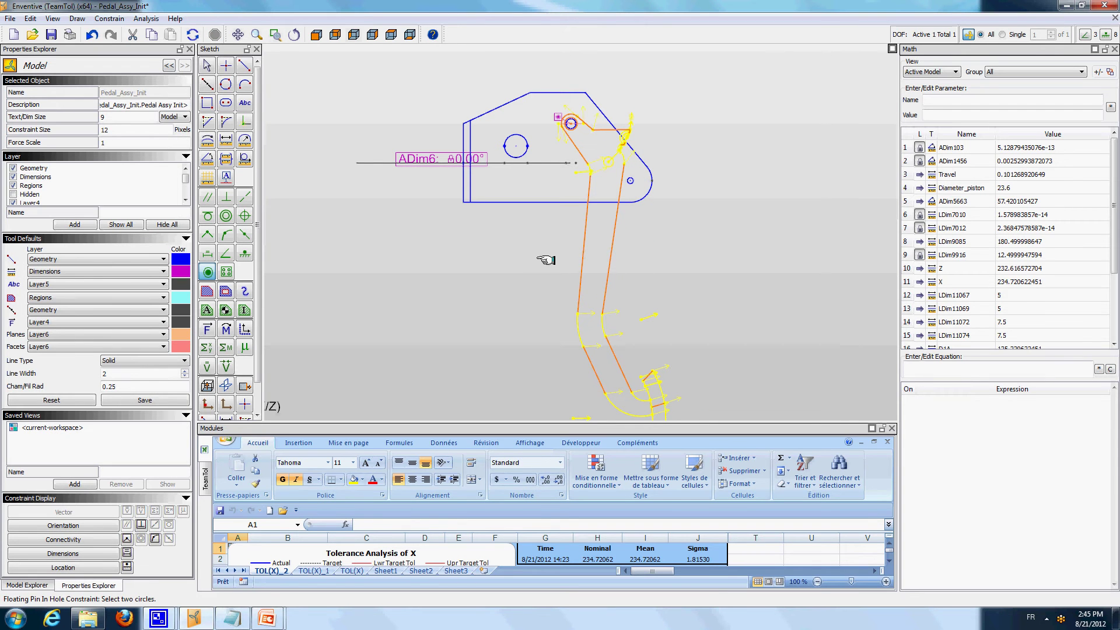
left_click(207, 65)
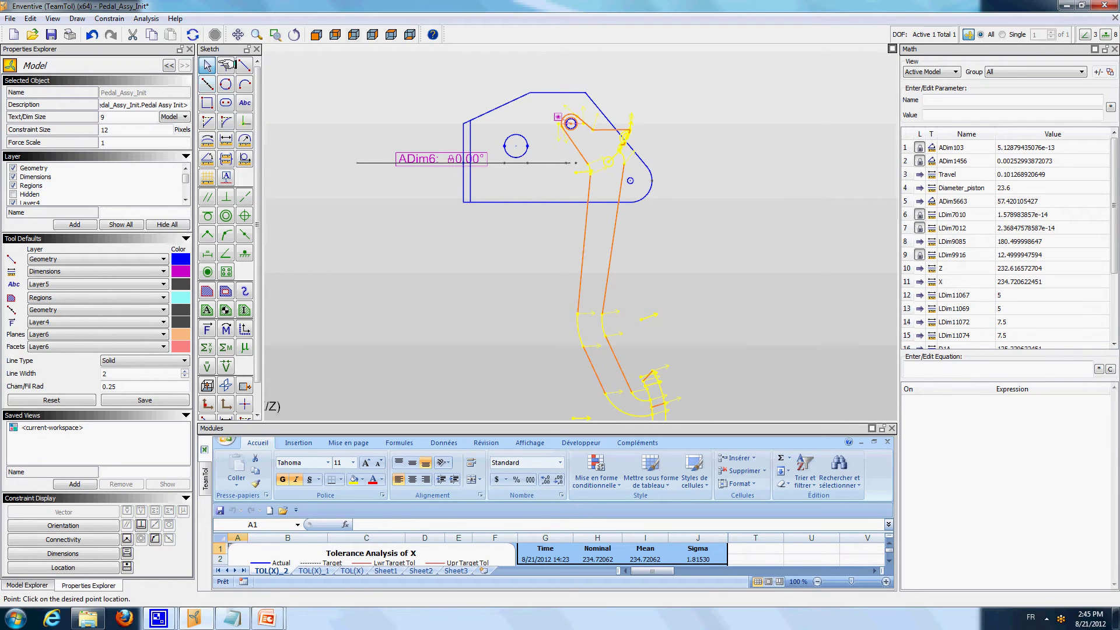
Add an angle dimension between the bracket's bottom edge and the pedal arm's long left line.
left_click(208, 158)
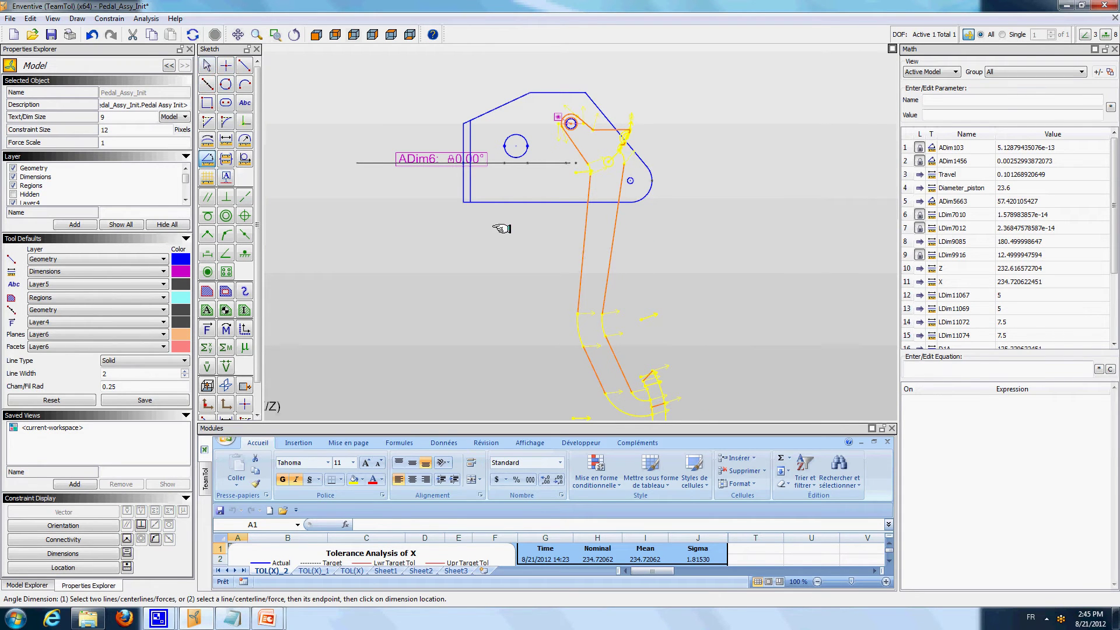
left_click(499, 202)
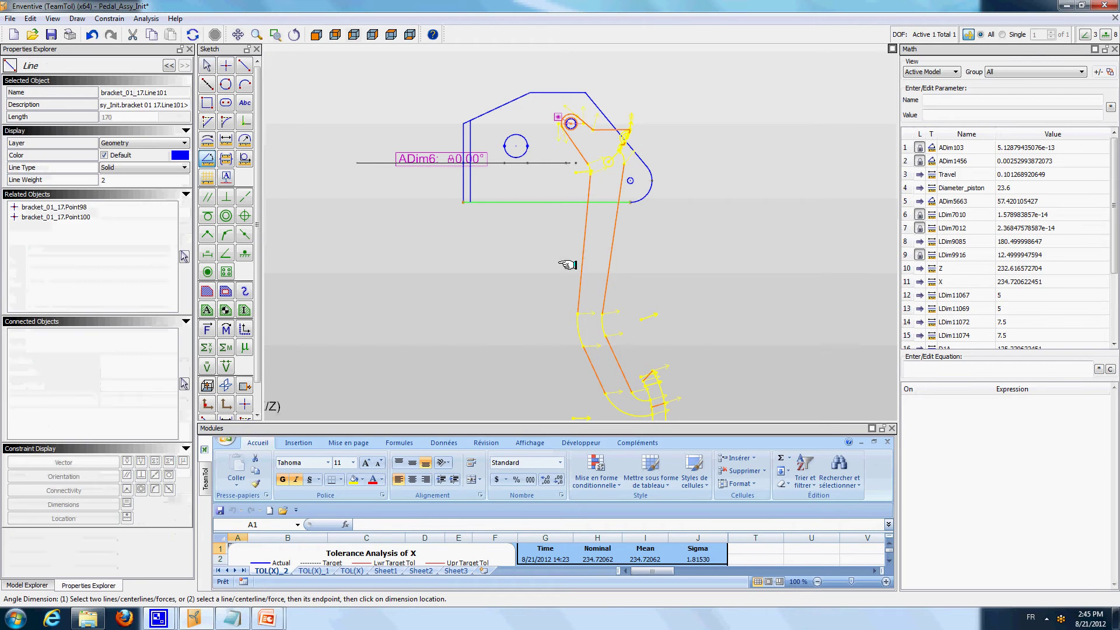
left_click(581, 258)
left_click(528, 278)
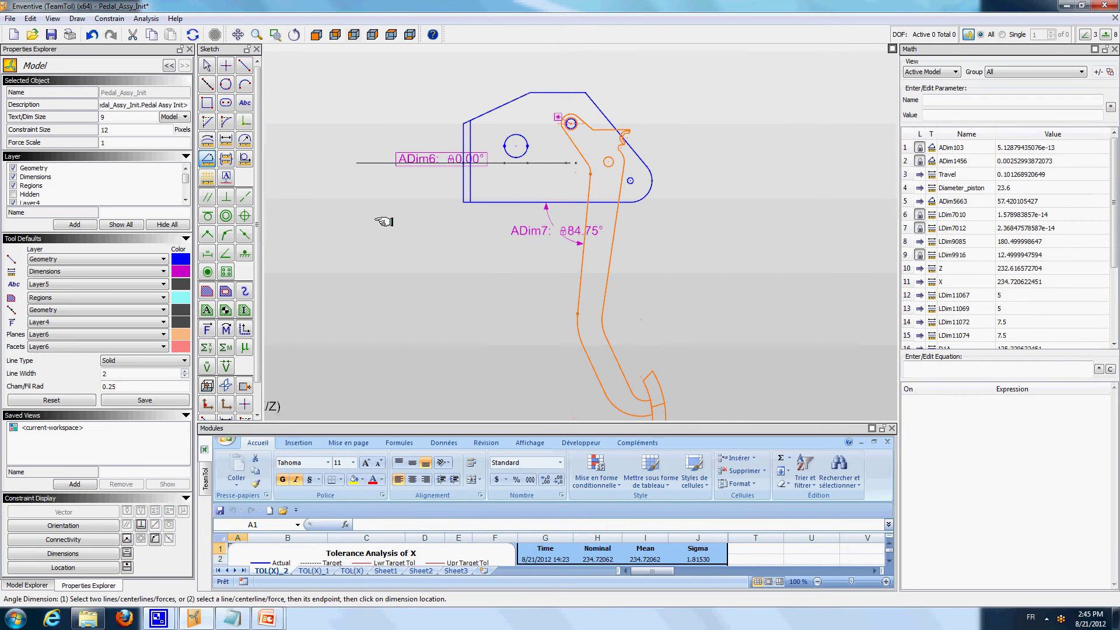
key("Escape")
Swing the pedal about its pivot by stepping its angle dimension up to about 105° and back down to 68.25°.
middle_click_drag(530, 306, 538, 355)
scroll(545, 318, "up", 2)
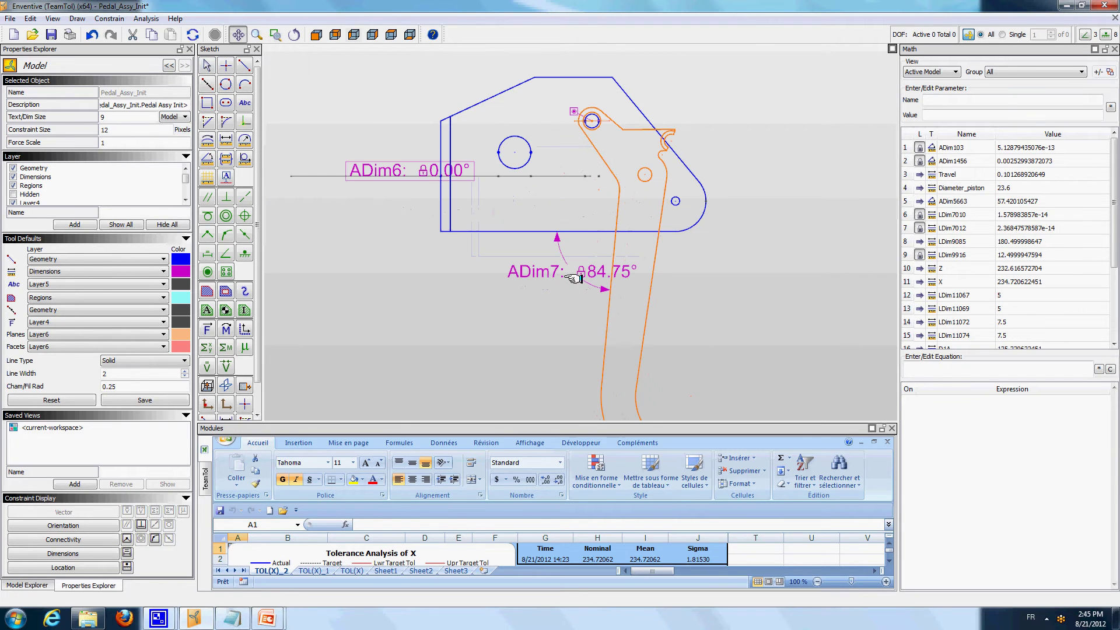
key("Escape")
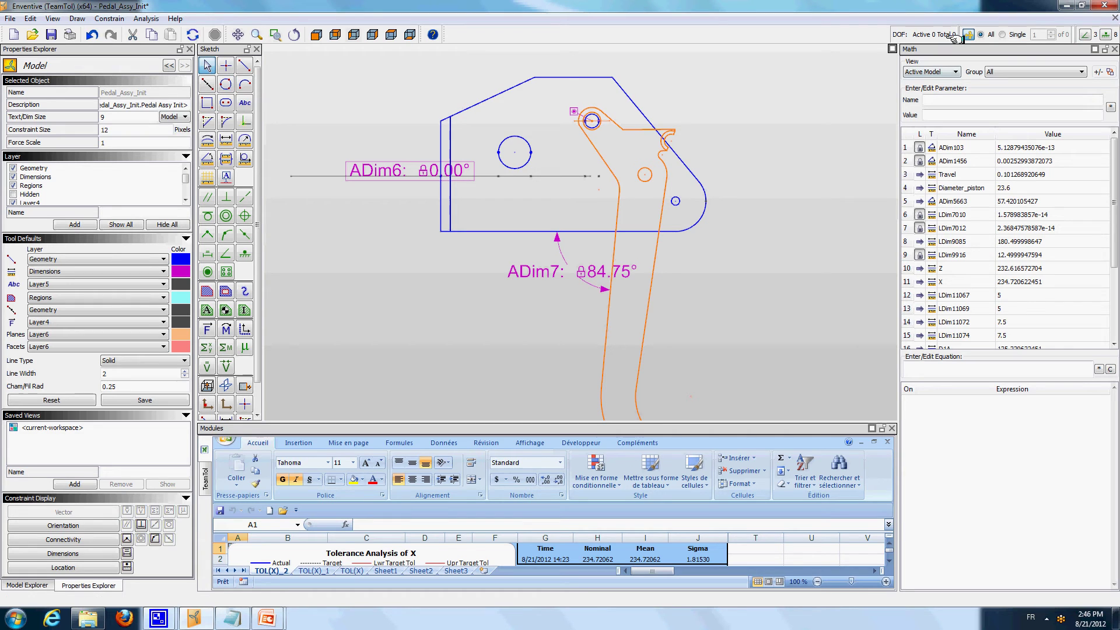
left_click(575, 271)
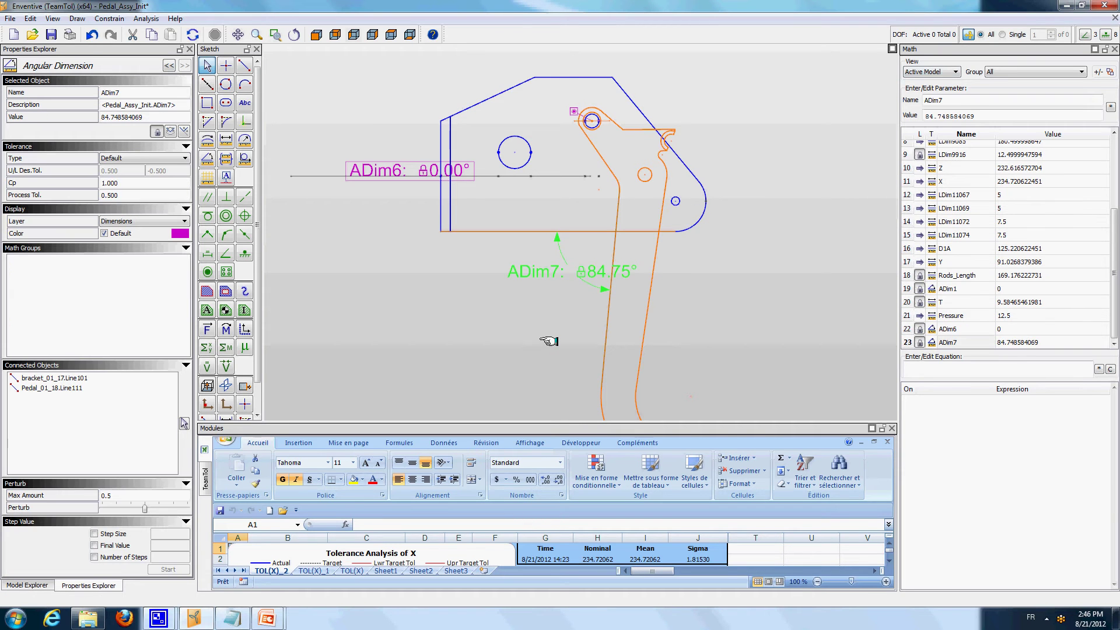
scroll(566, 336, "up", 13)
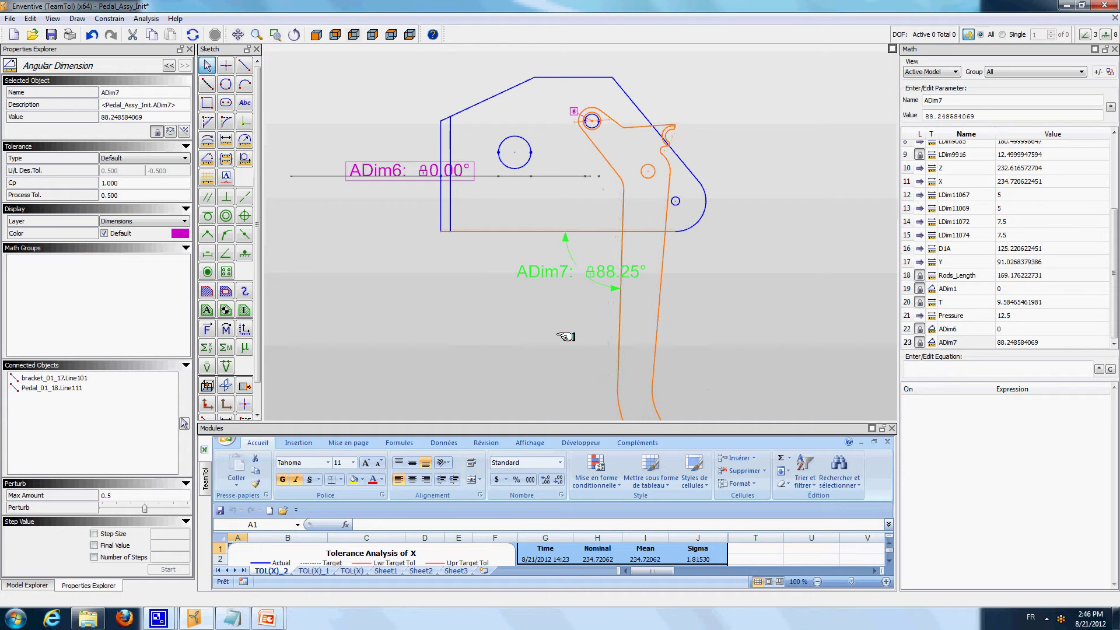
scroll(566, 337, "up", 16)
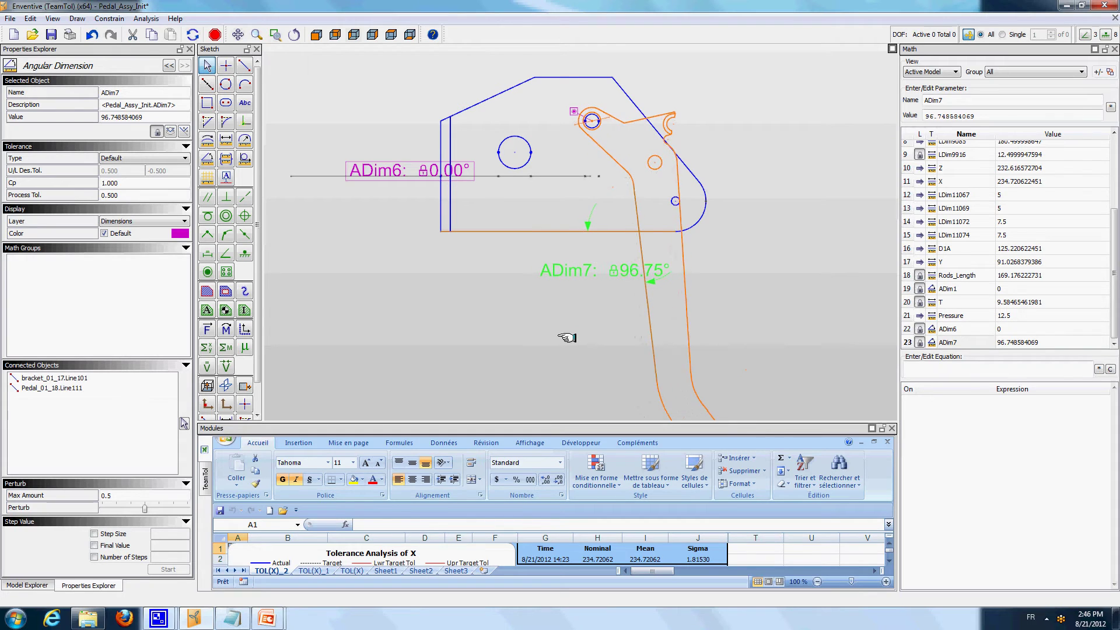
scroll(566, 337, "up", 12)
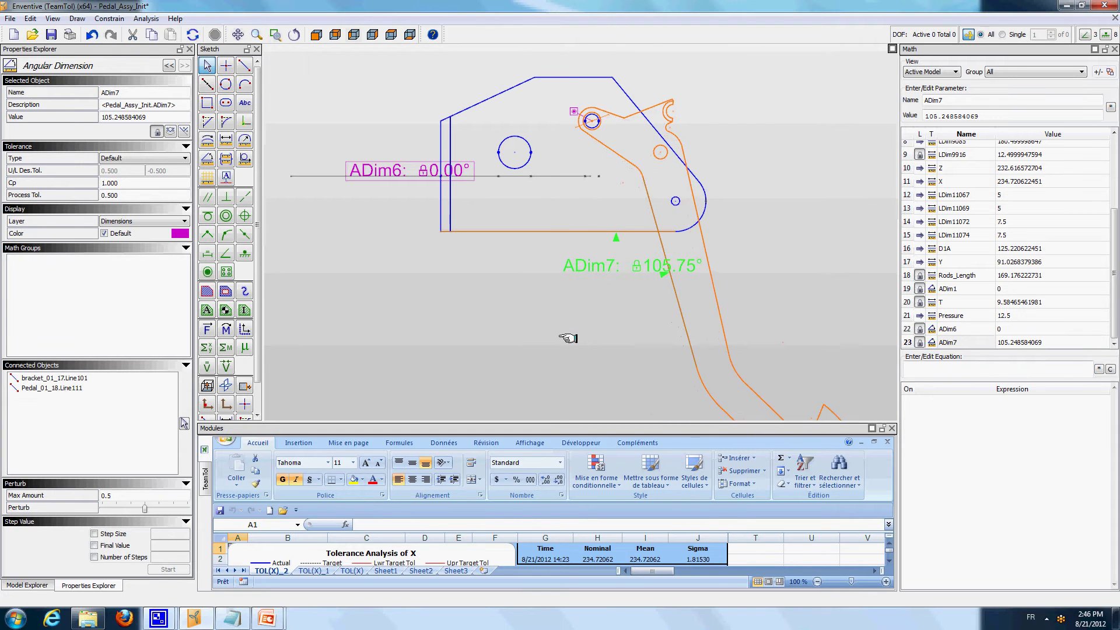
scroll(569, 340, "down", 16)
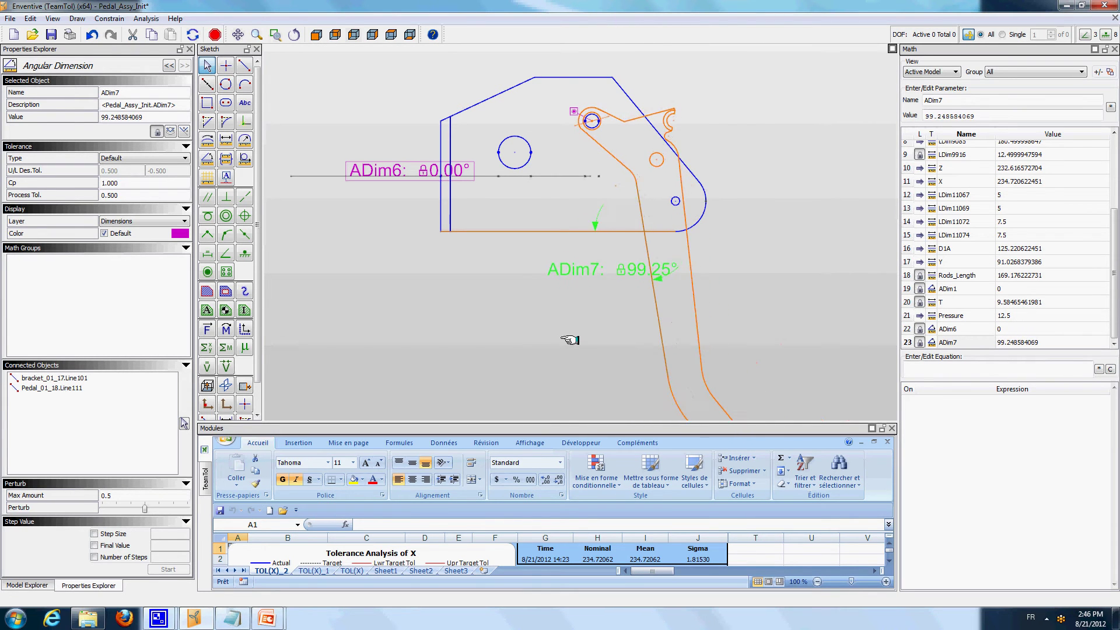
scroll(572, 345, "down", 18)
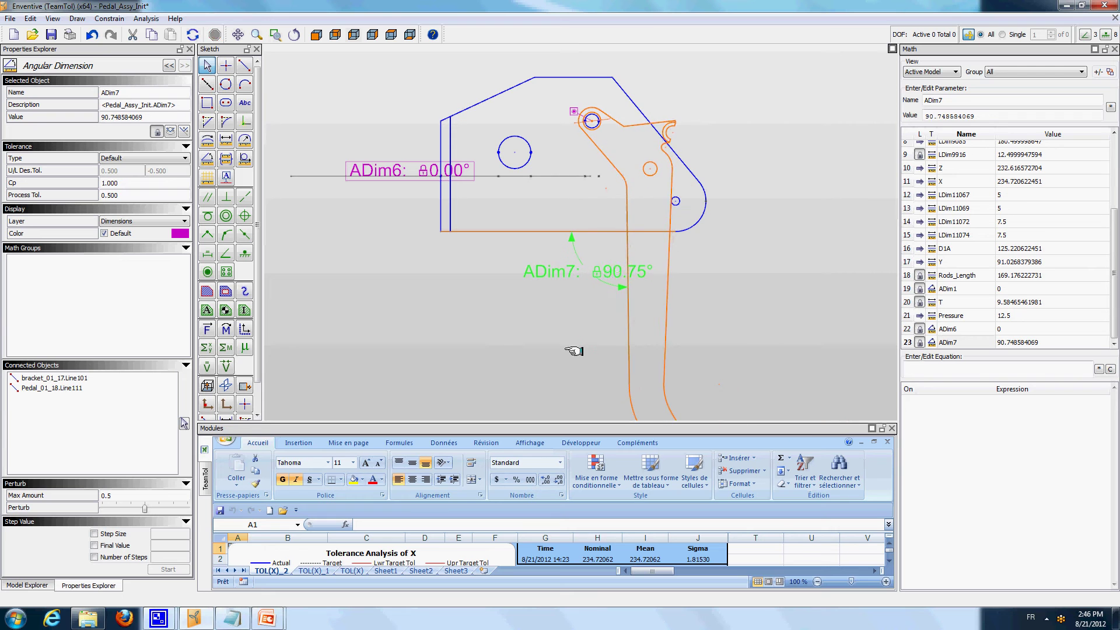
scroll(574, 355, "down", 20)
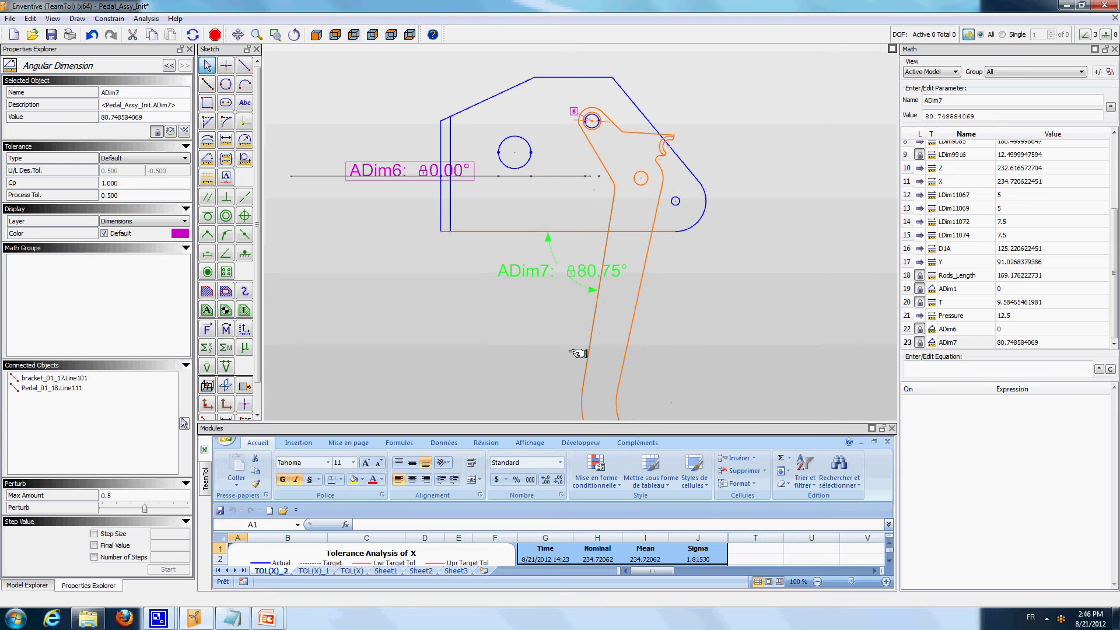
scroll(578, 353, "down", 20)
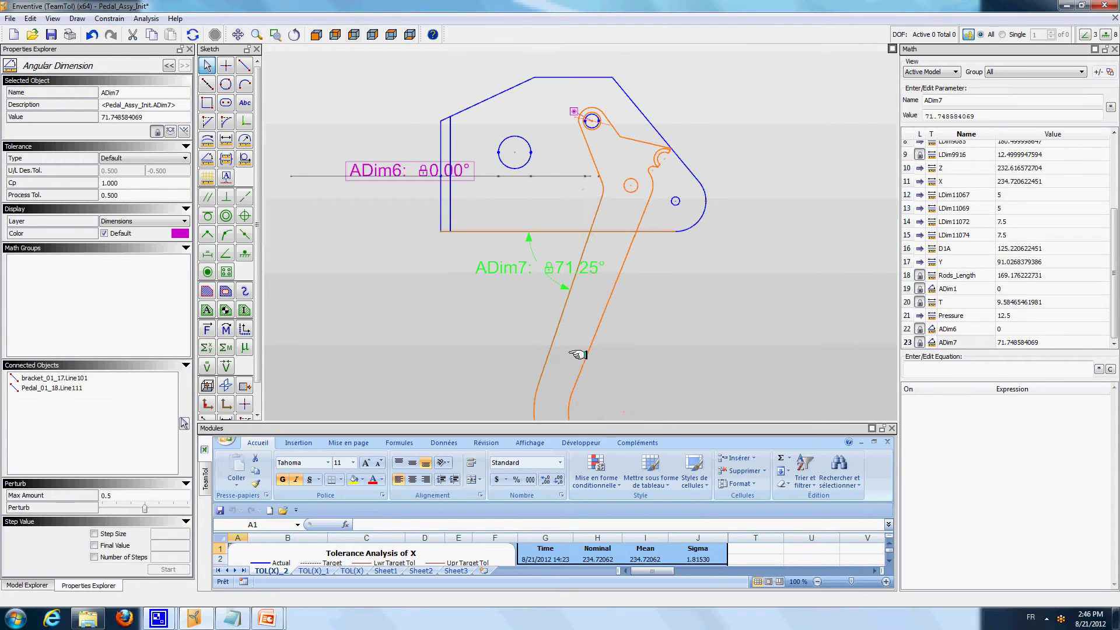
left_click(662, 333)
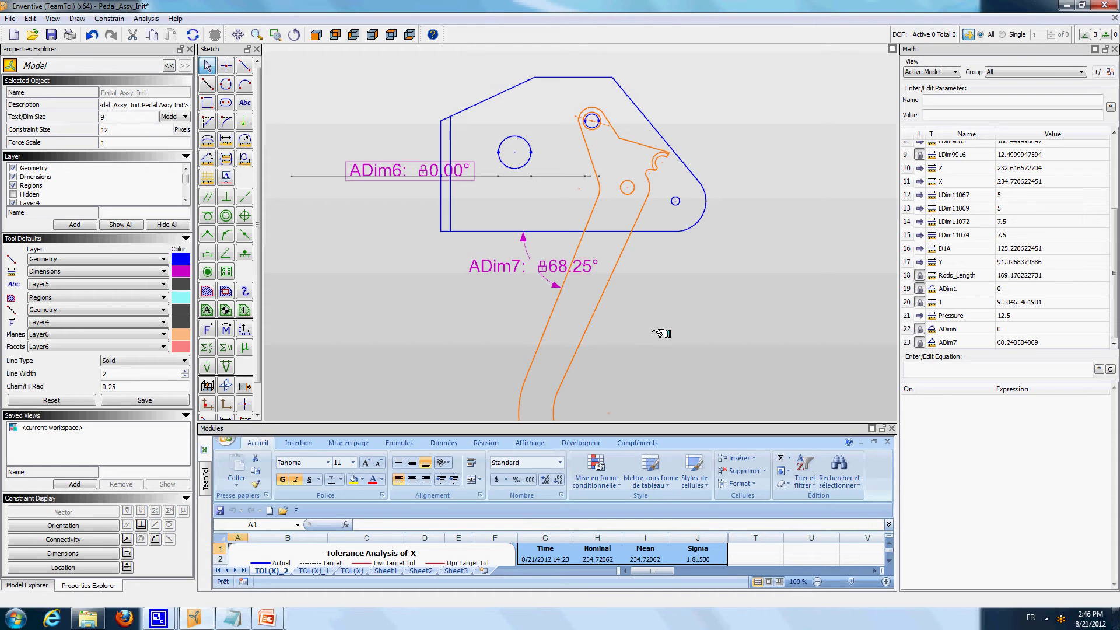
Delete the angle dimension between the bracket and the pedal.
left_click(538, 276)
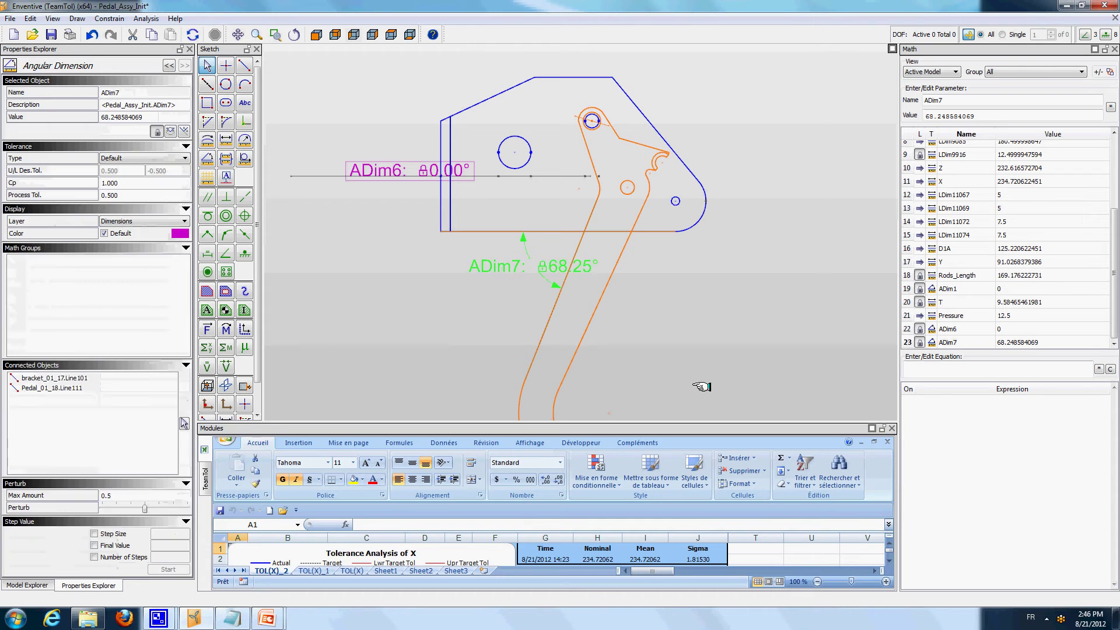
key("Delete")
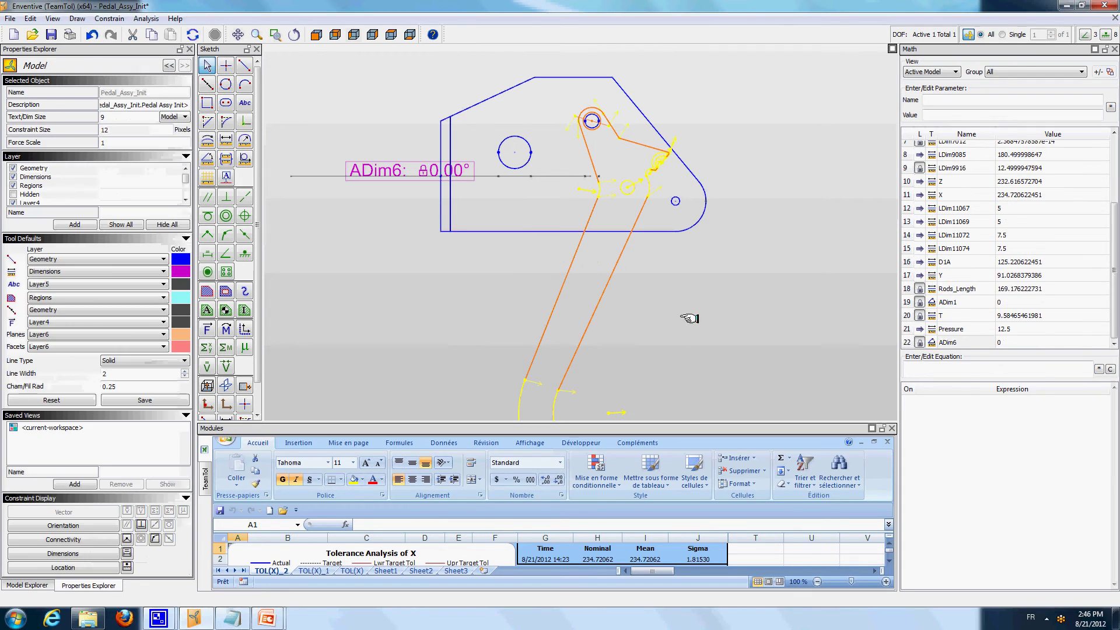
right_click(616, 268)
key("Escape")
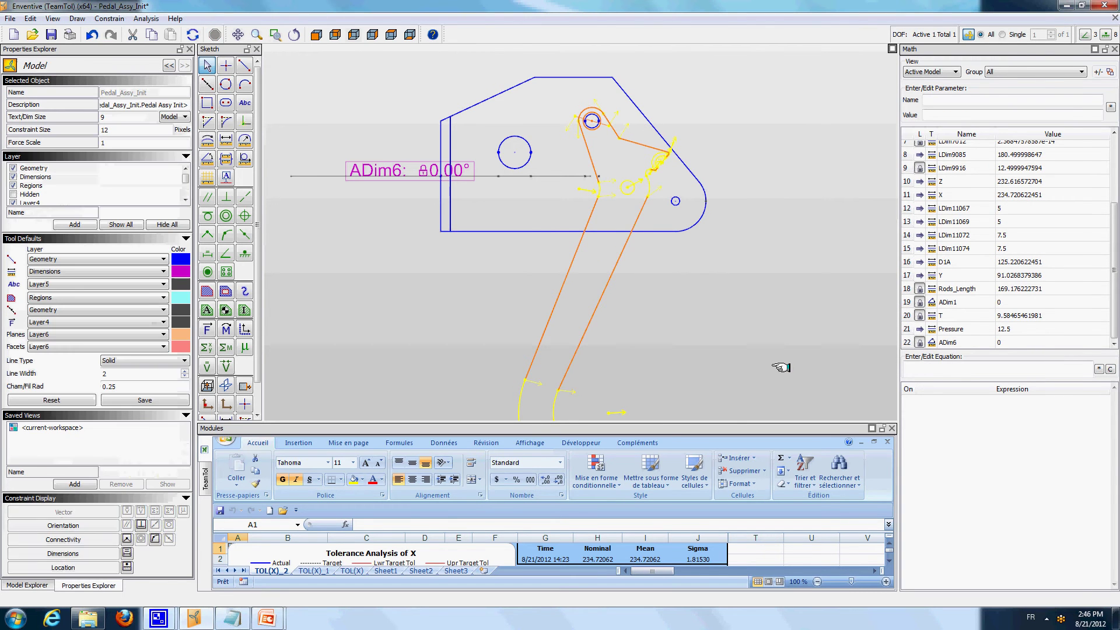
Delete the new pedal model instance and the new bracket model instance from the assembly.
right_click(615, 268)
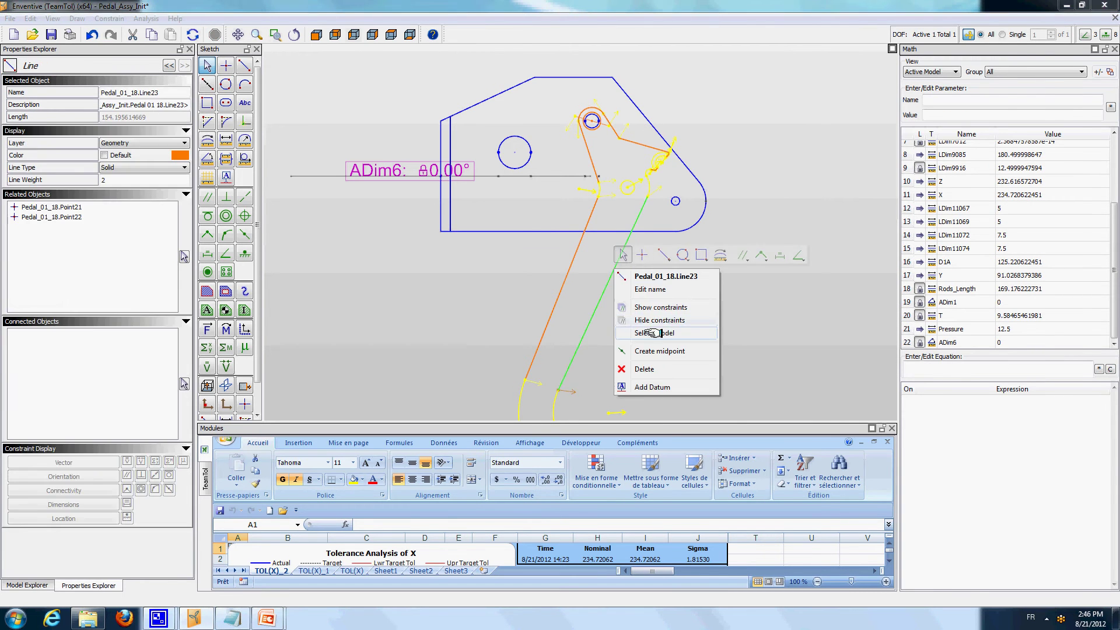
left_click(655, 333)
key("Delete")
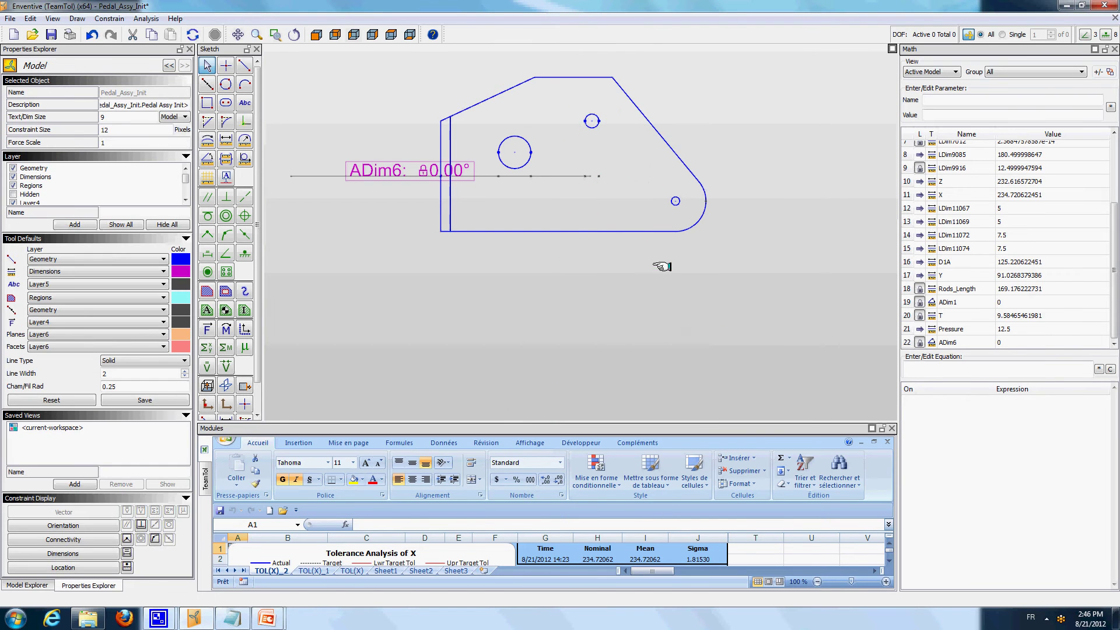
right_click(649, 231)
left_click(677, 299)
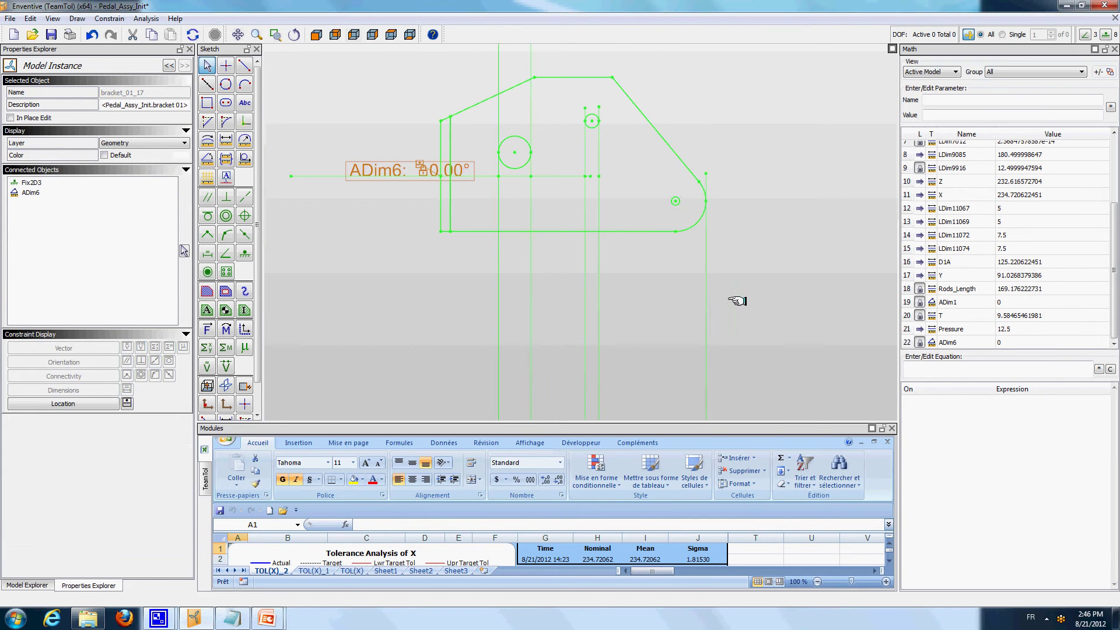
key("Delete")
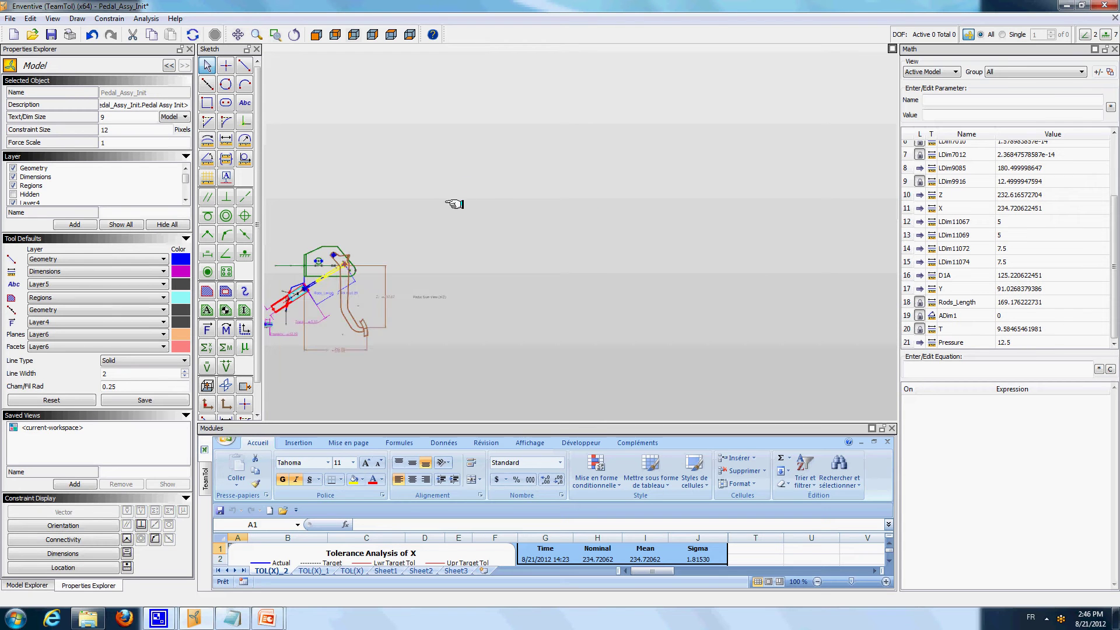
Examine the existing pedal assembly in the side view (X/Z) and the top view beneath it.
mouse_move(455, 205)
middle_mouse_down()
mouse_move(630, 145)
mouse_move(641, 108)
middle_mouse_up()
scroll(567, 212, "up", 3)
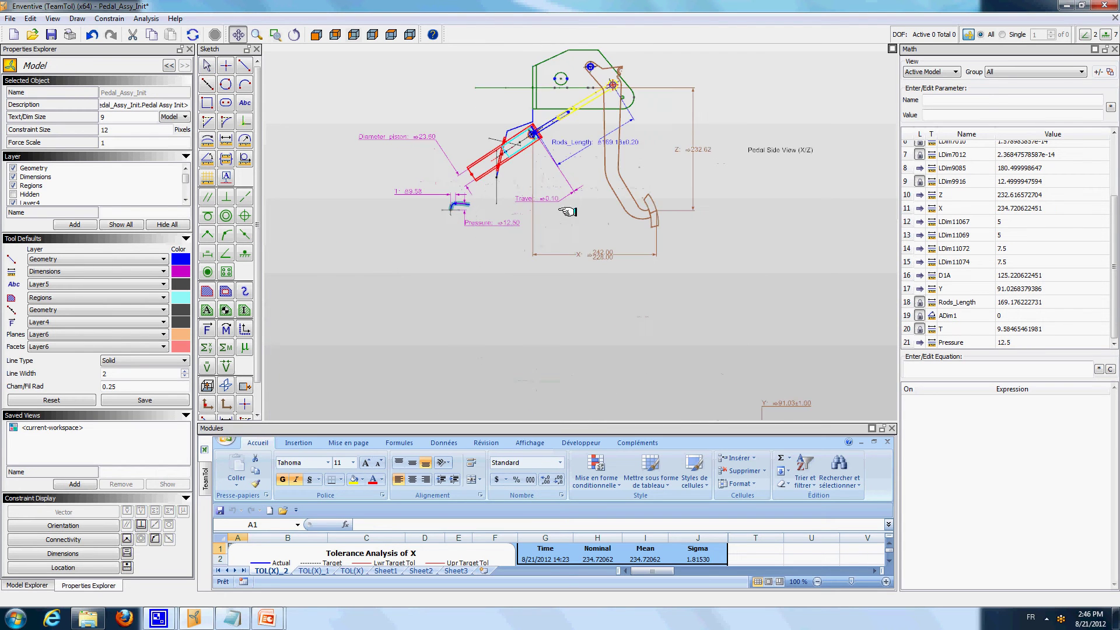
left_click_drag(576, 235, 581, 255)
scroll(582, 318, "up", 2)
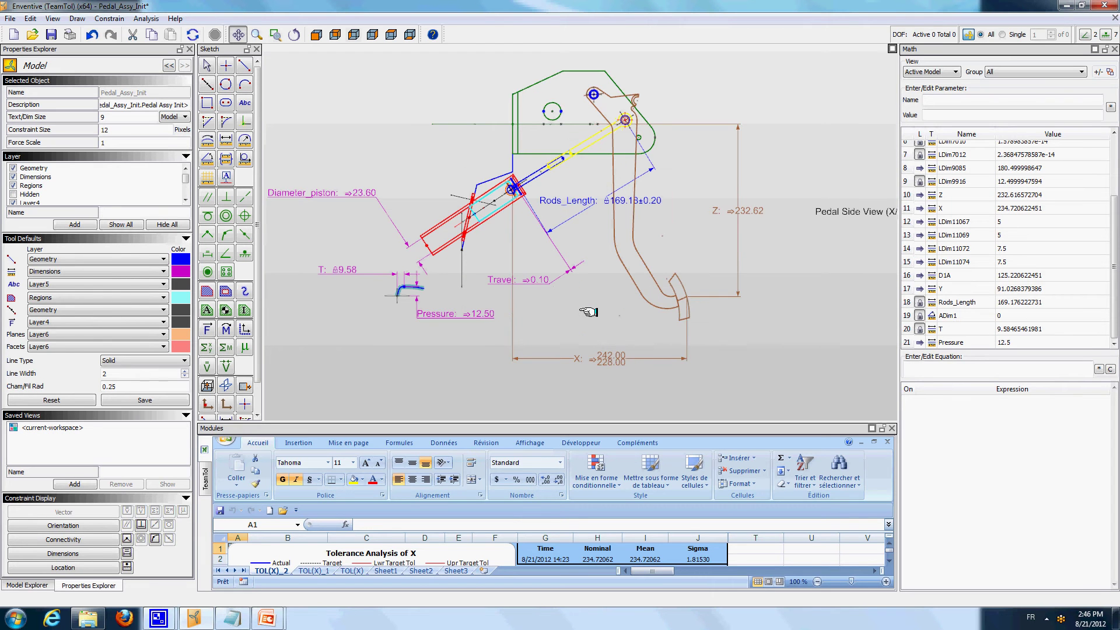
scroll(586, 311, "down", 1)
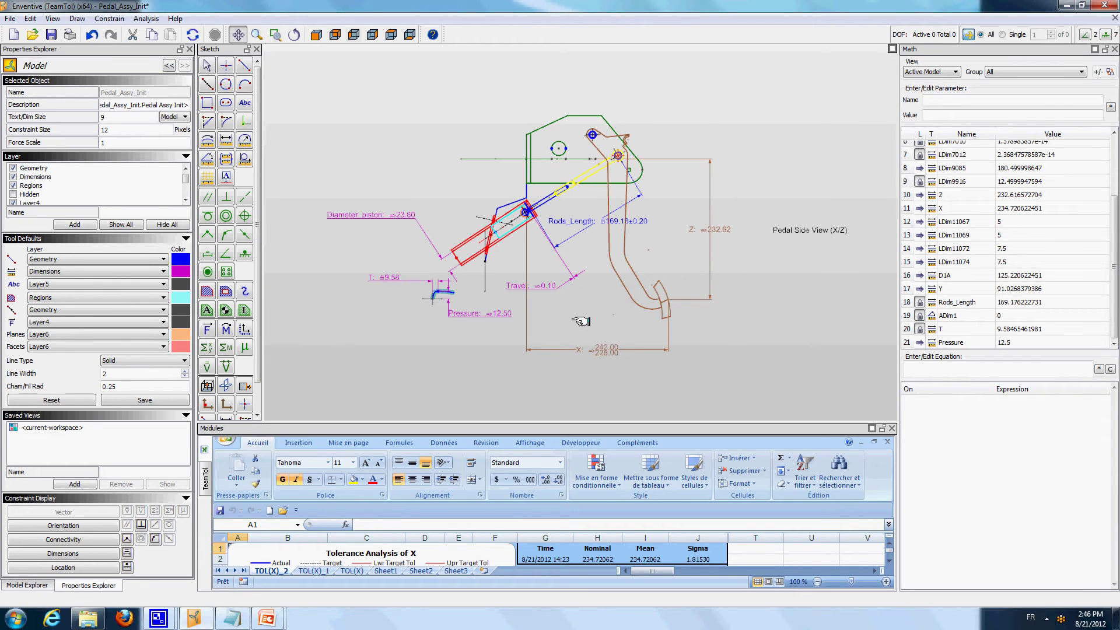
key("Escape")
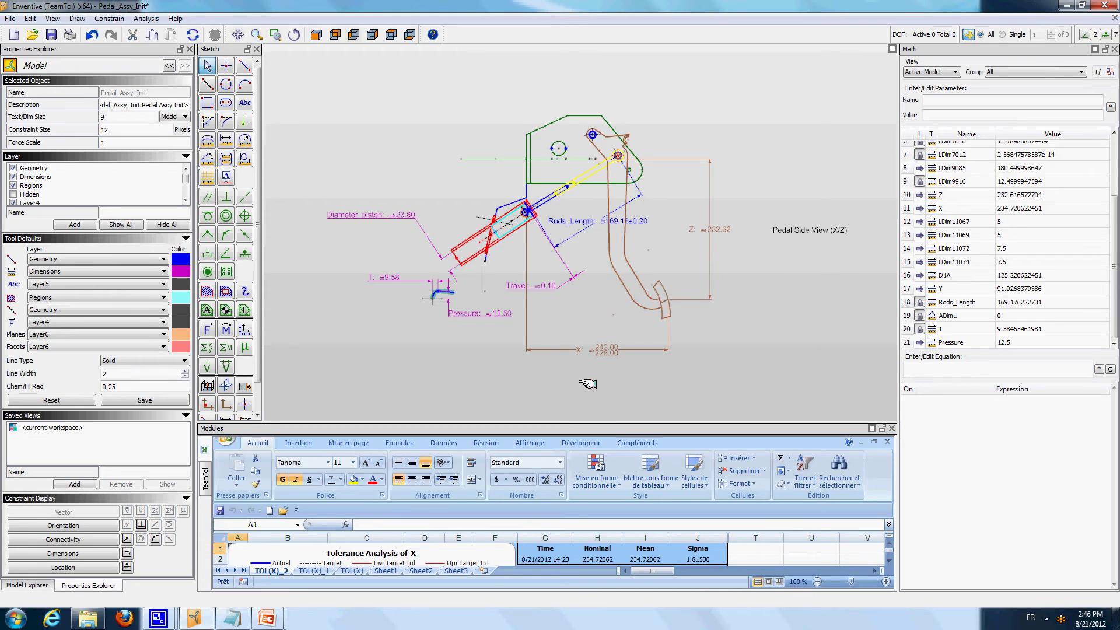
scroll(601, 370, "down", 1)
mouse_move(601, 371)
middle_mouse_down()
mouse_move(601, 227)
mouse_move(587, 209)
mouse_move(572, 228)
middle_mouse_up()
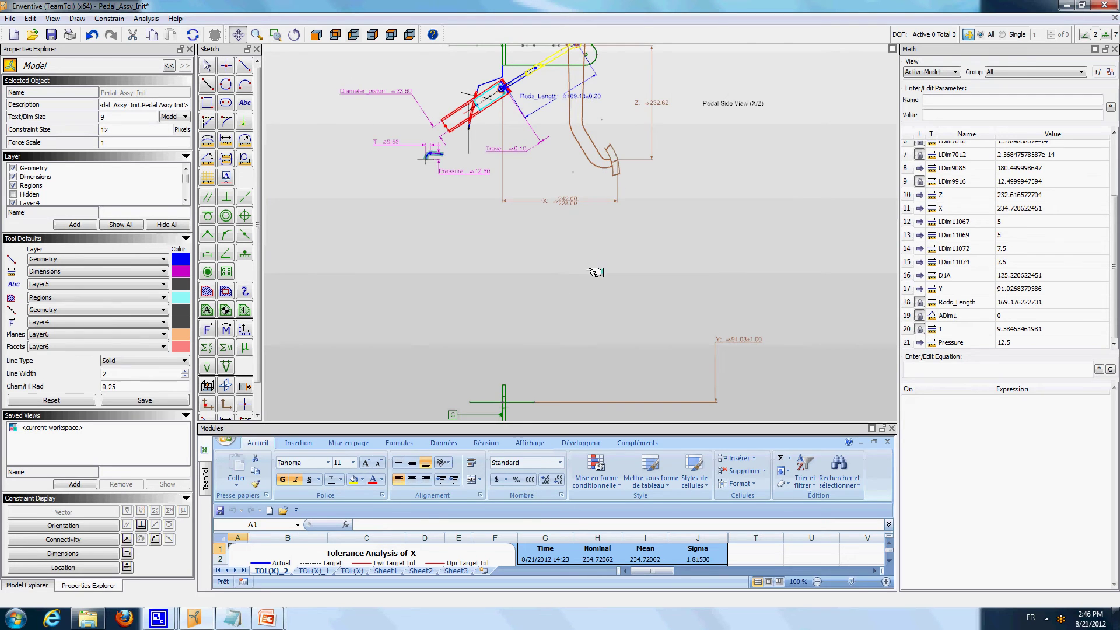
middle_click_drag(589, 270, 596, 220)
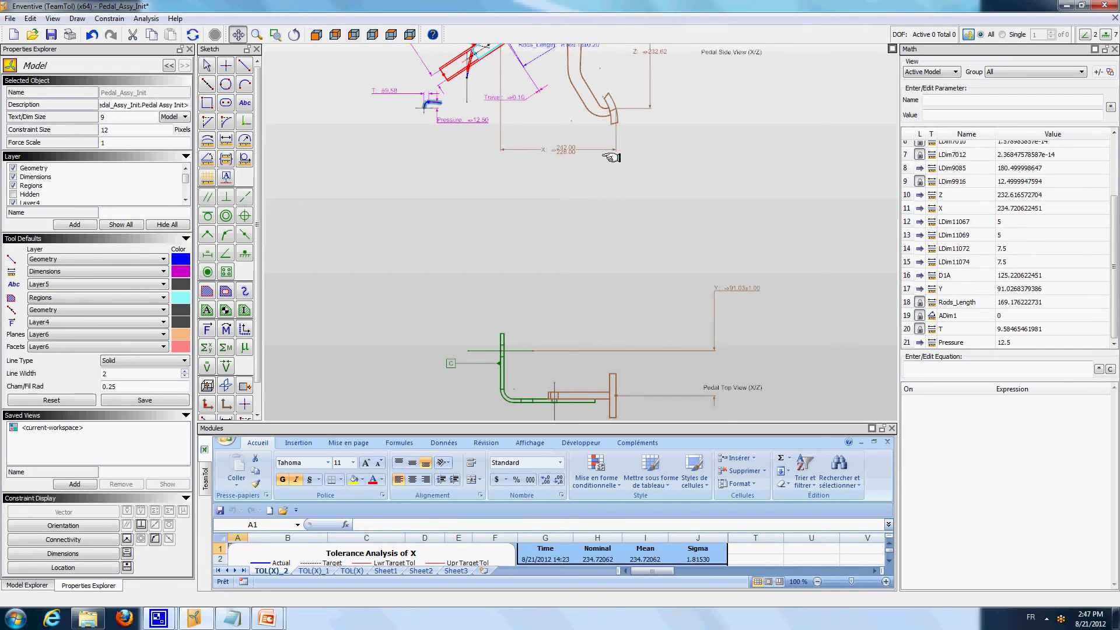
key("Escape")
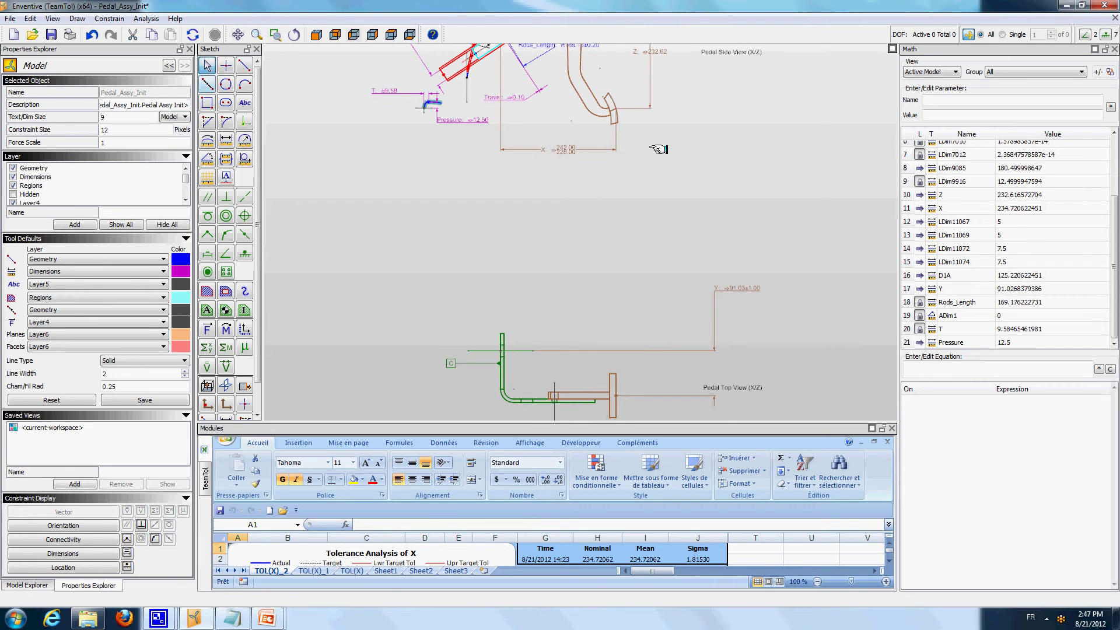
Inspect the reference point on the pedal pad and the X and Y length dimensions.
left_click(610, 109)
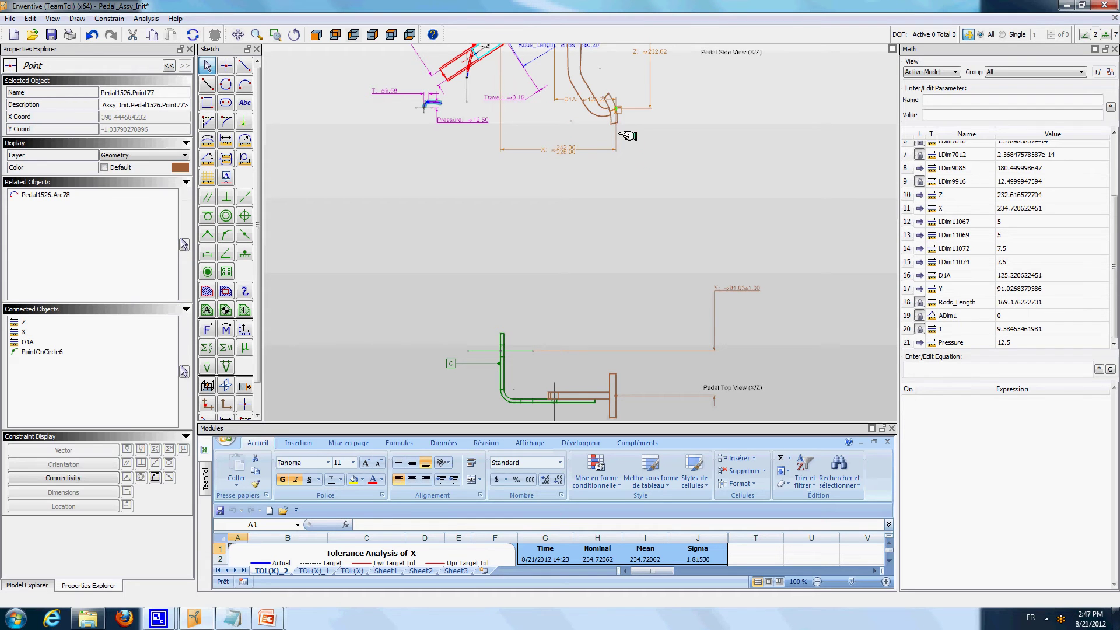
left_click(715, 159)
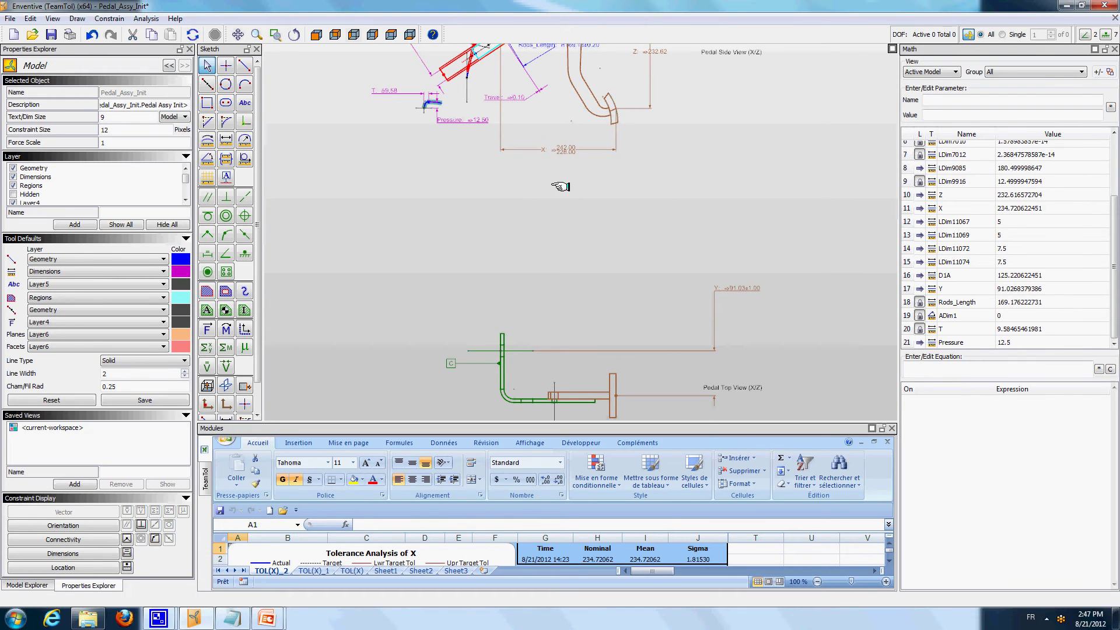
left_click(567, 158)
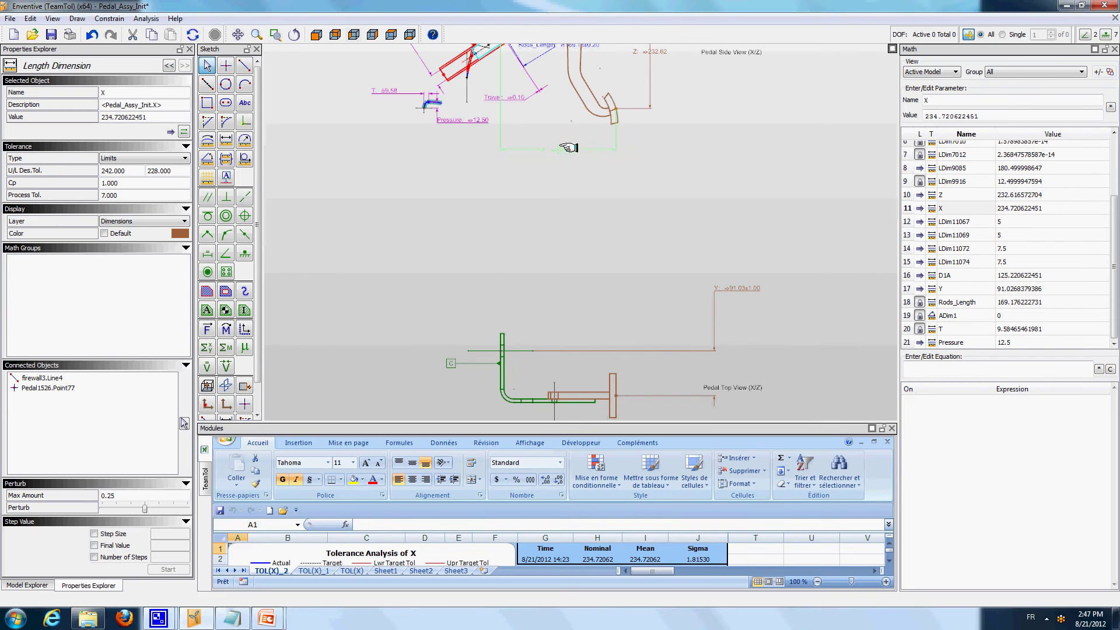
left_click(743, 287)
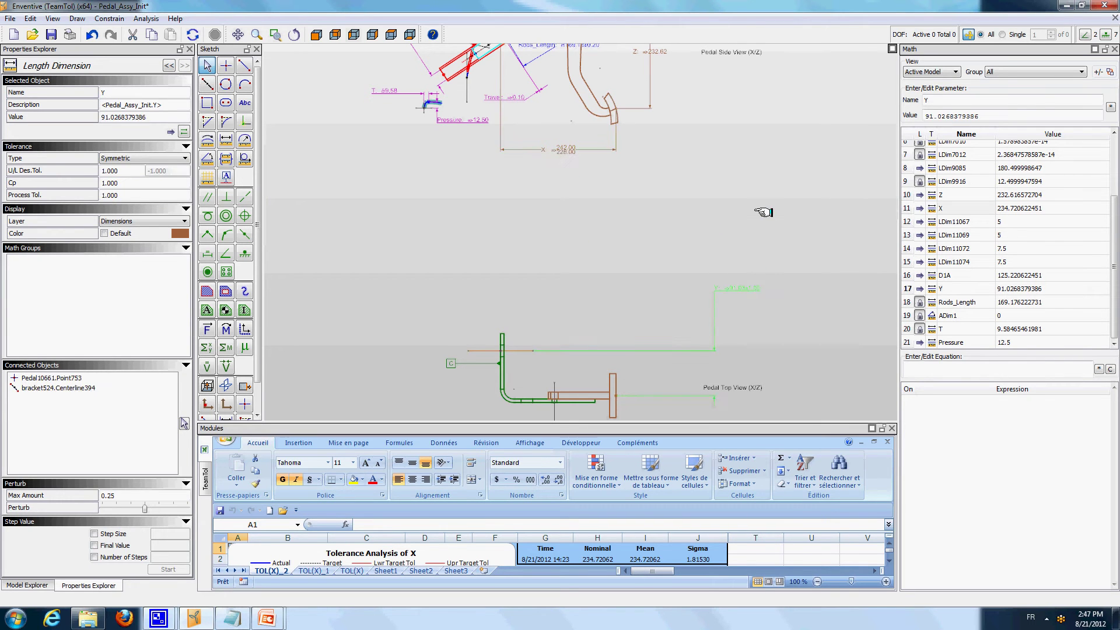
left_click(701, 125)
Set the tolerance type of the side view's X dimension to Default.
mouse_move(670, 203)
middle_mouse_down()
mouse_move(666, 225)
mouse_move(665, 183)
mouse_move(662, 322)
middle_mouse_up()
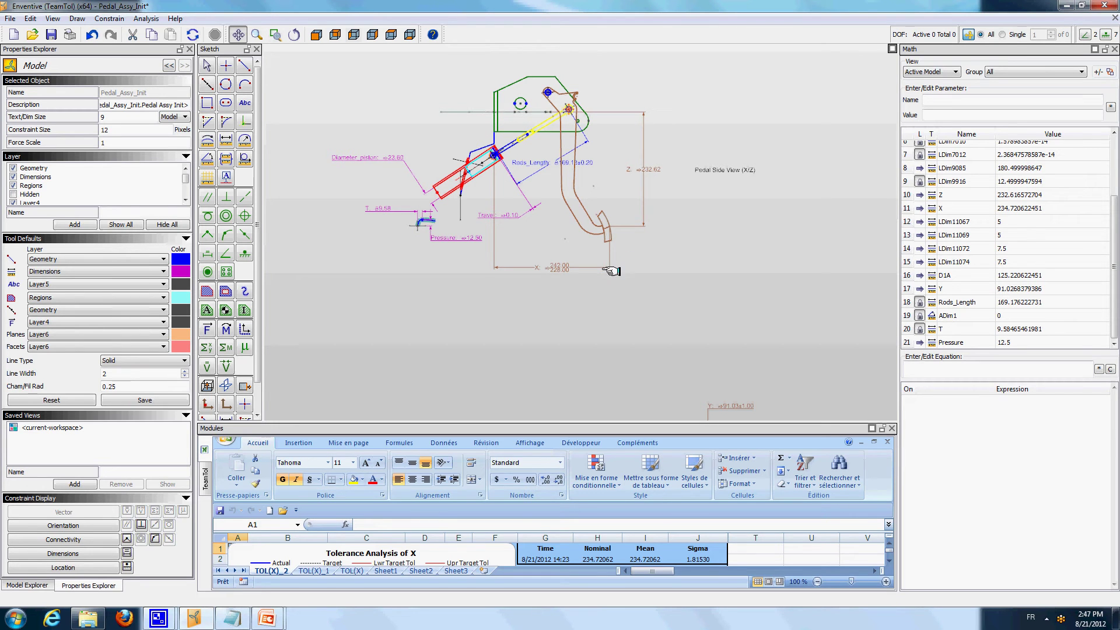
scroll(565, 264, "up", 2)
scroll(564, 264, "up", 1)
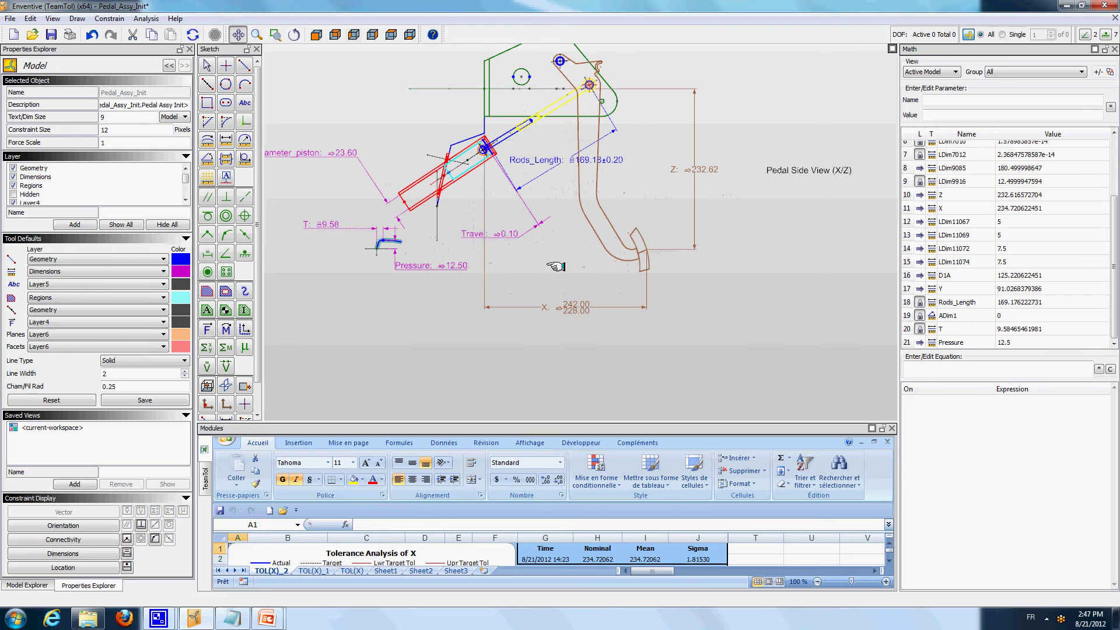
left_click(207, 65)
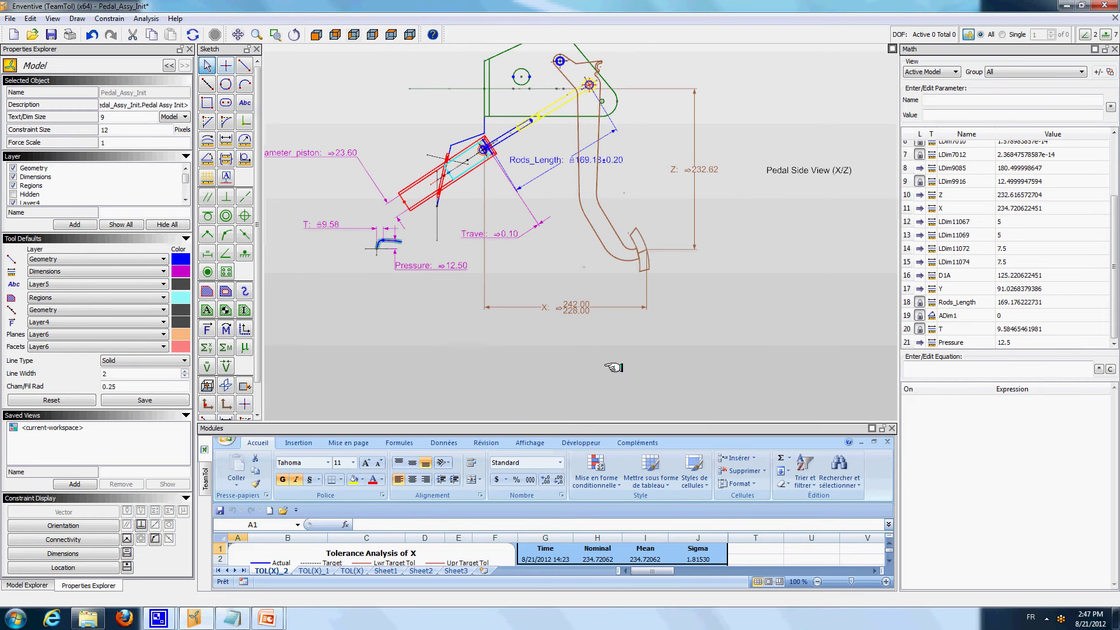
left_click(577, 308)
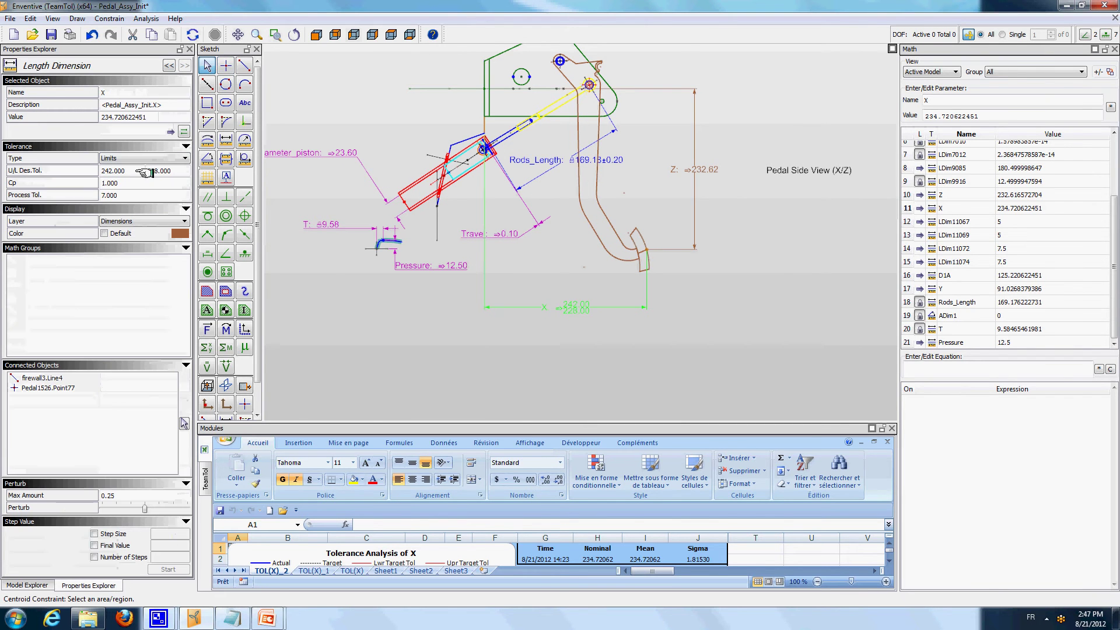
left_click(184, 158)
left_click(122, 168)
left_click(556, 363)
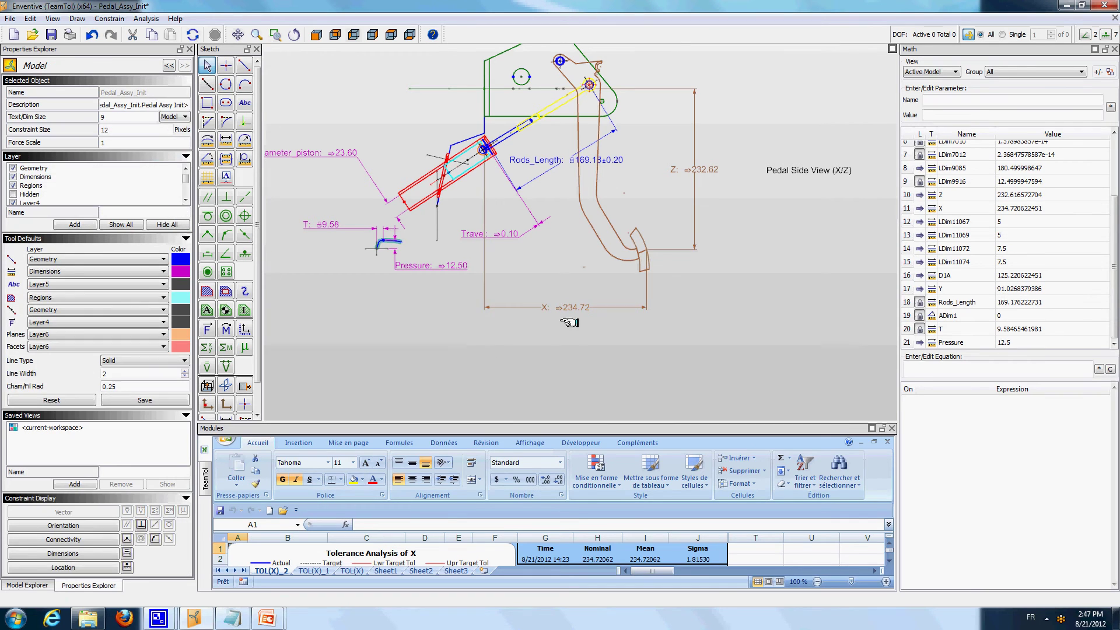
Set the X dimension's tolerance type to Limits, with a lower limit of 228 and an upper limit of 242.
left_click(570, 308)
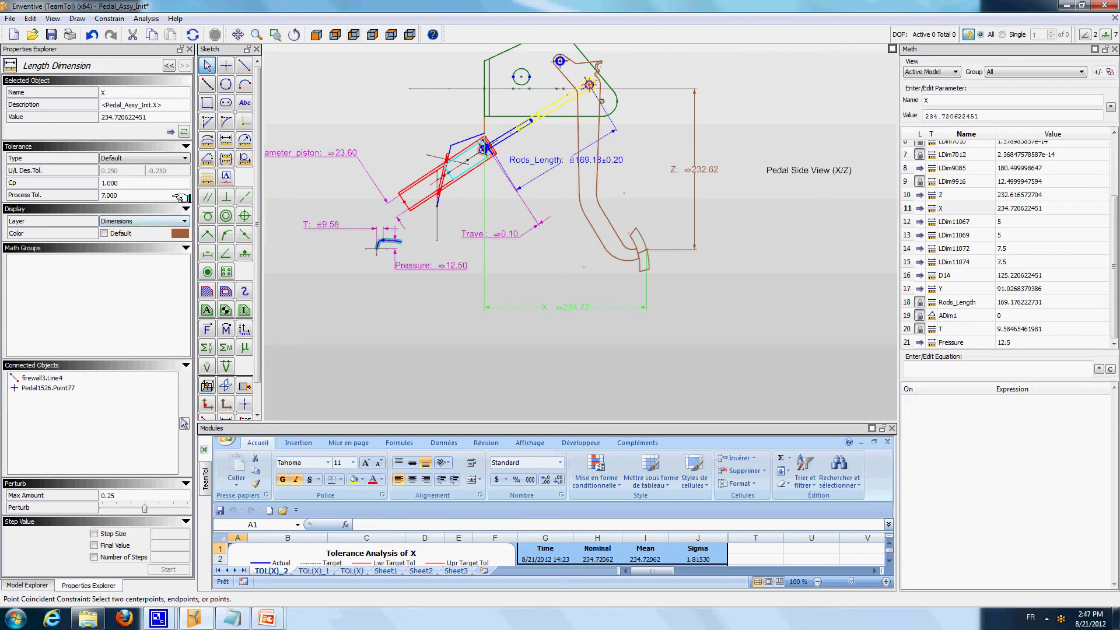
left_click(185, 158)
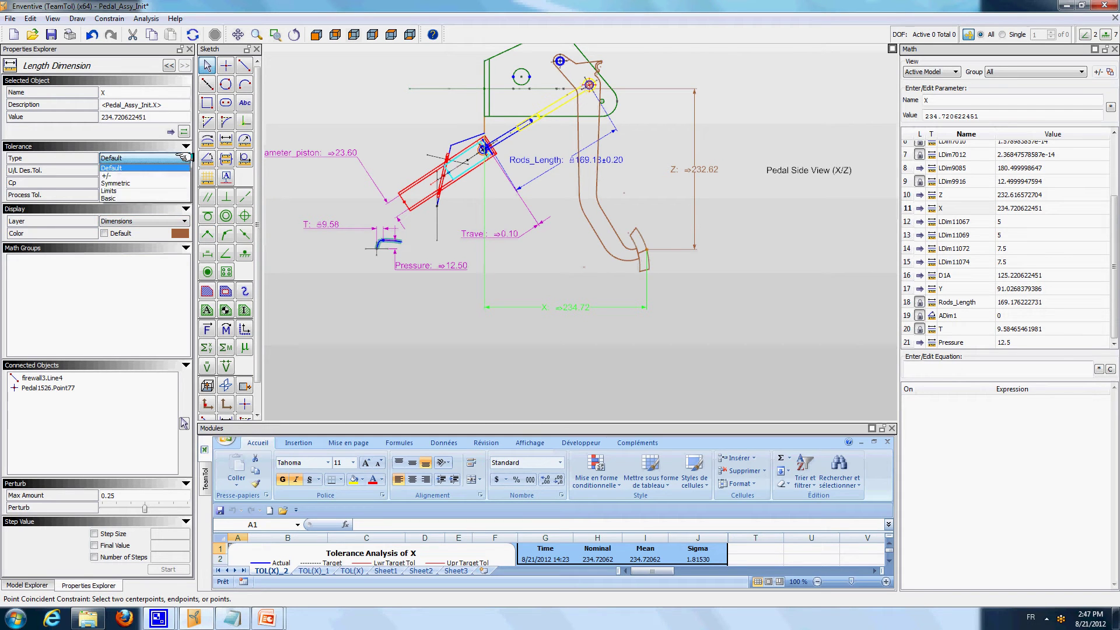
left_click(141, 191)
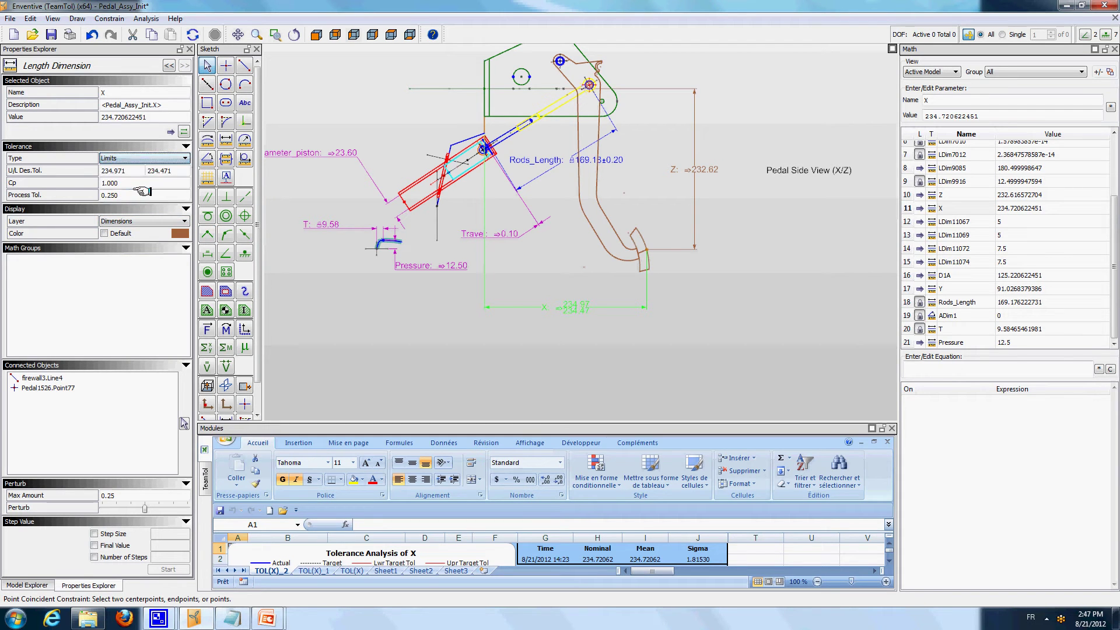
left_click_drag(185, 171, 134, 171)
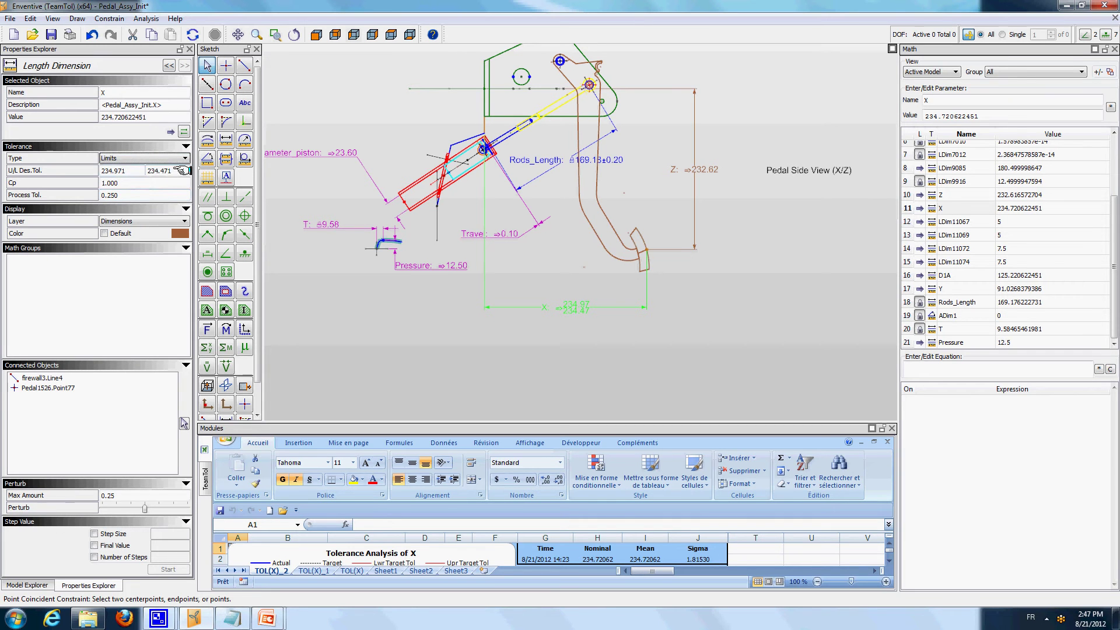
type("2")
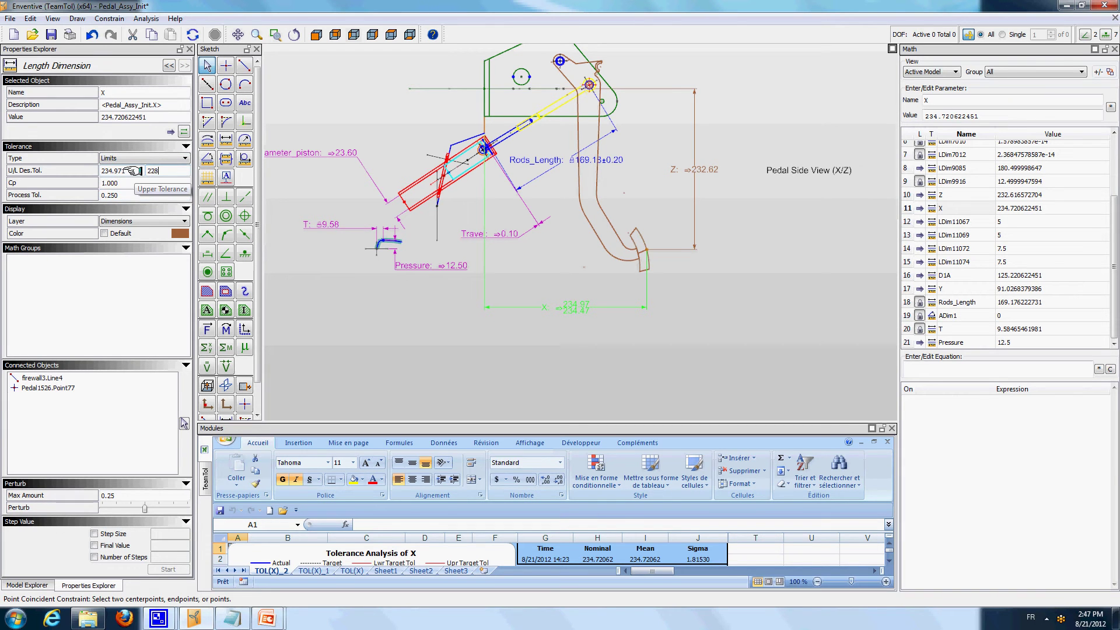
type("28")
key("Return")
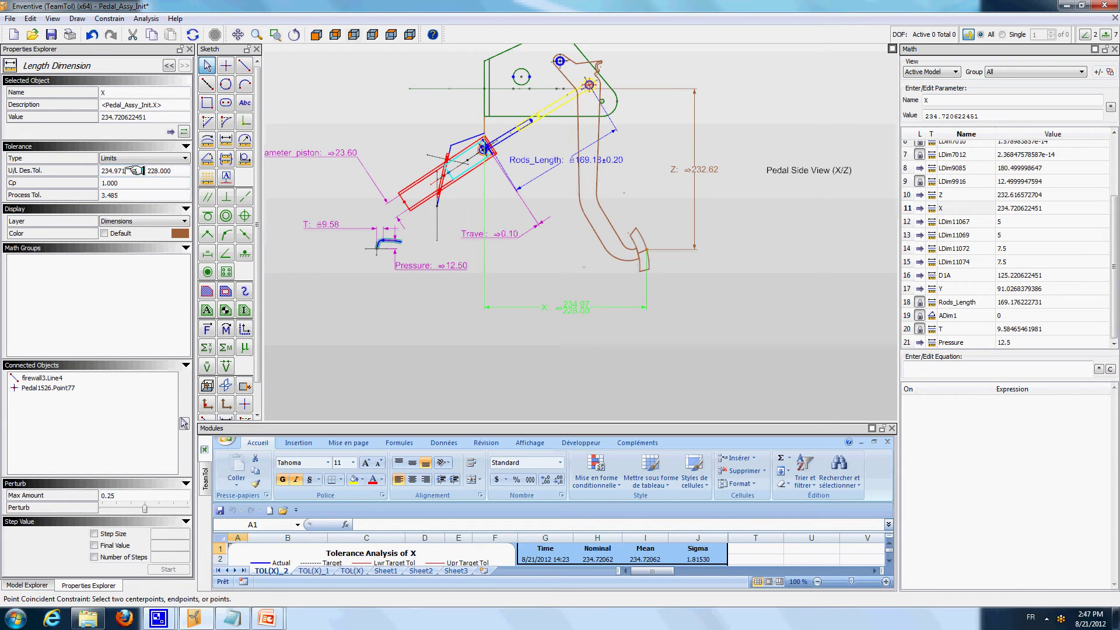
left_click(24, 170)
type("242")
key("Tab")
left_click(543, 326)
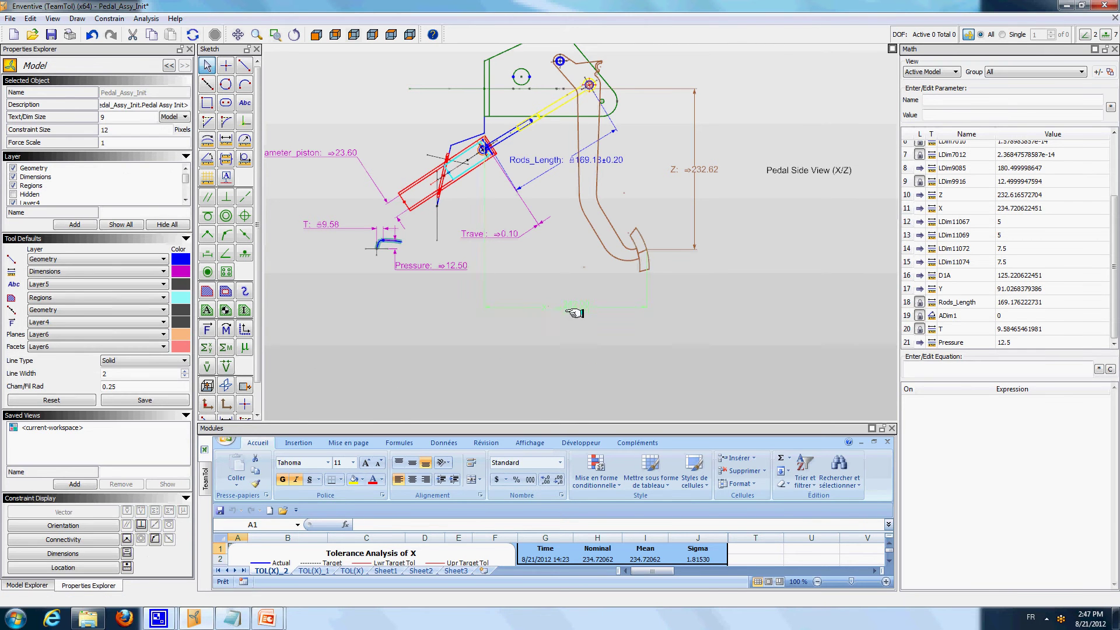
Run a tolerance analysis on the X dimension and enlarge the spreadsheet area that holds its report.
left_click(578, 309)
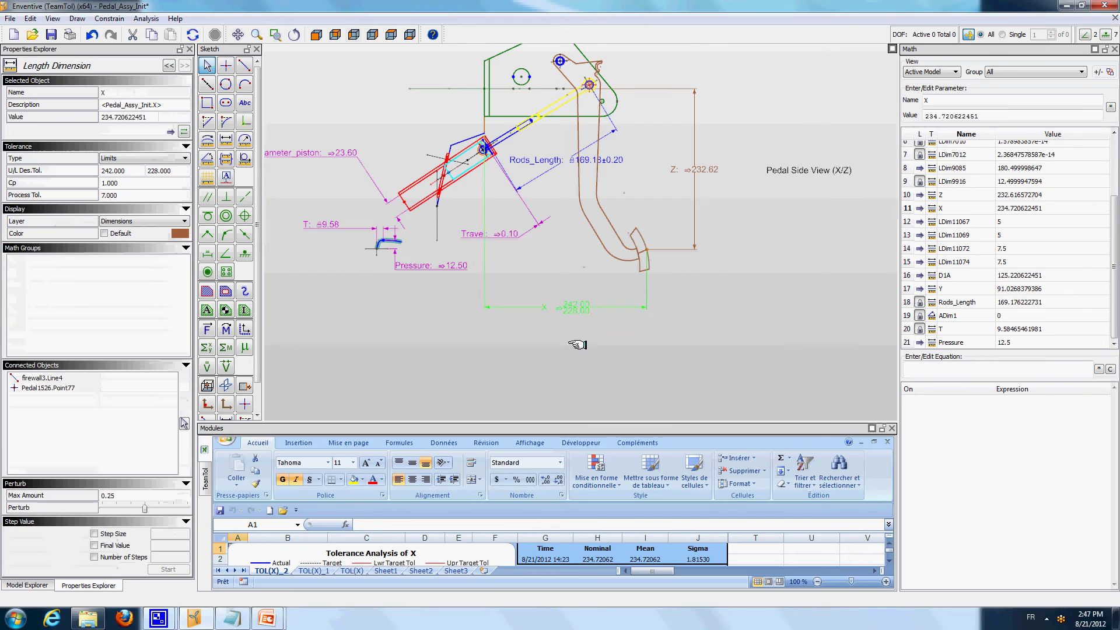
right_click(575, 307)
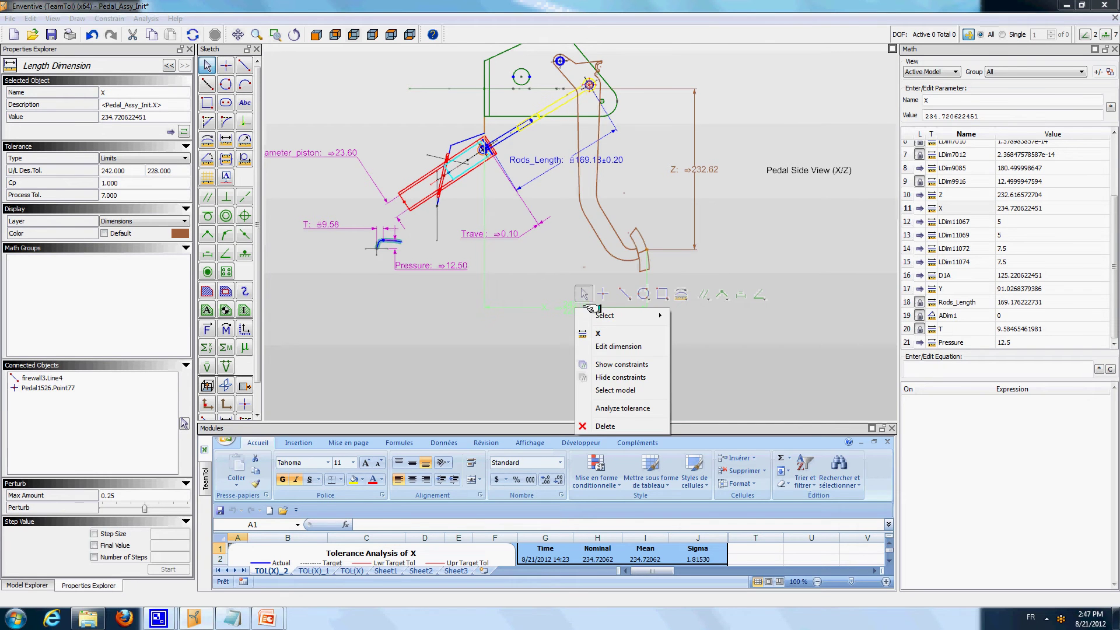
left_click(616, 408)
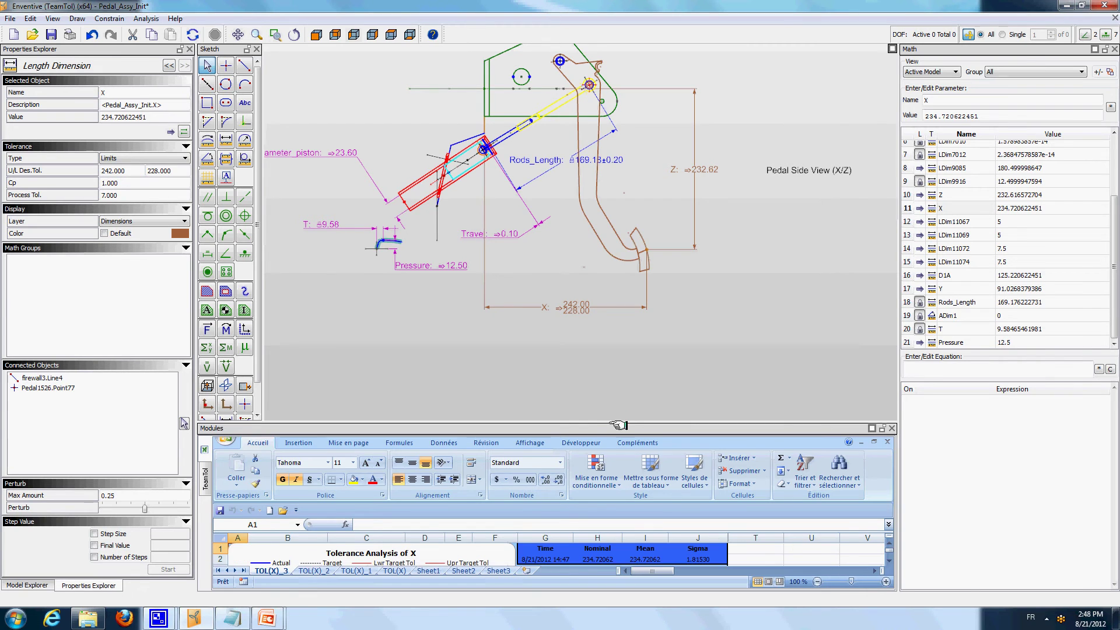
left_click_drag(618, 422, 619, 245)
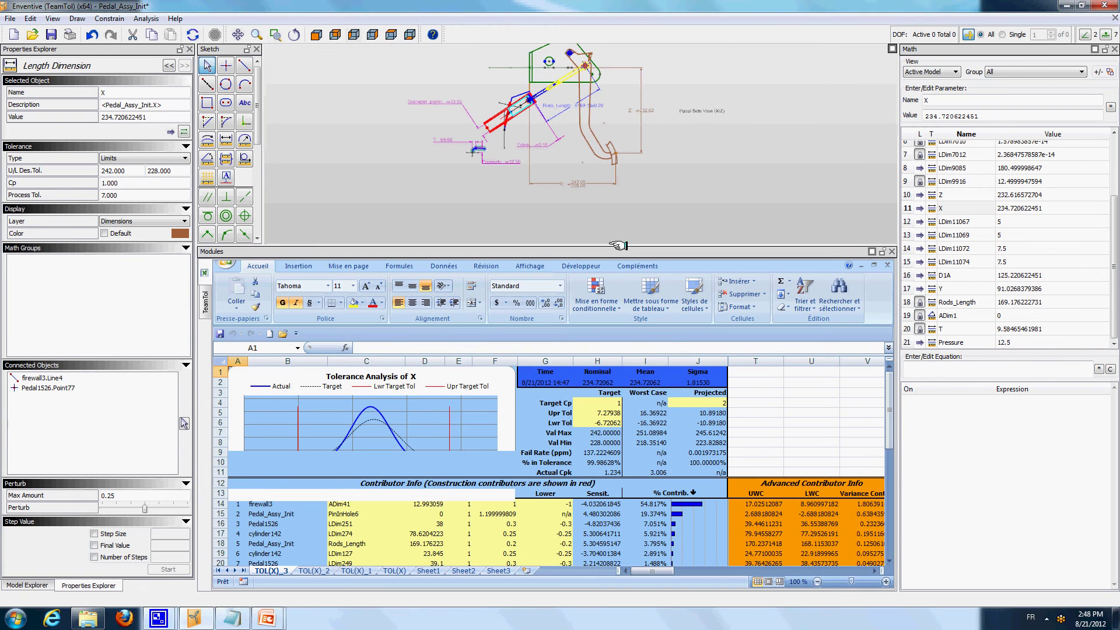
left_click(575, 201)
scroll(578, 200, "up", 2)
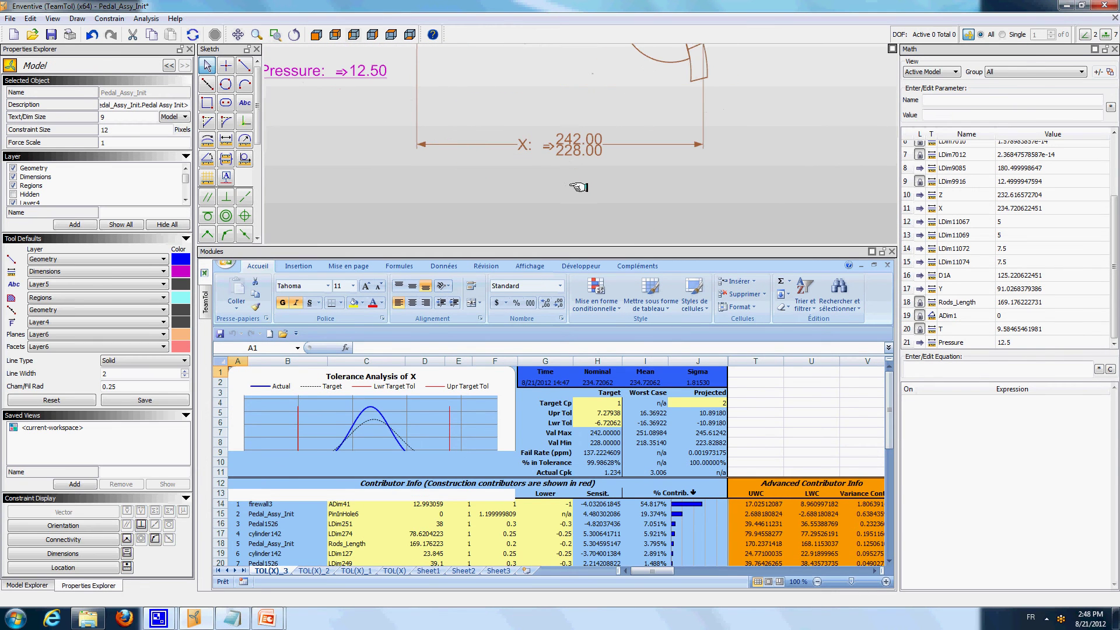
mouse_move(890, 382)
left_mouse_down()
mouse_move(891, 415)
mouse_move(892, 384)
left_mouse_up()
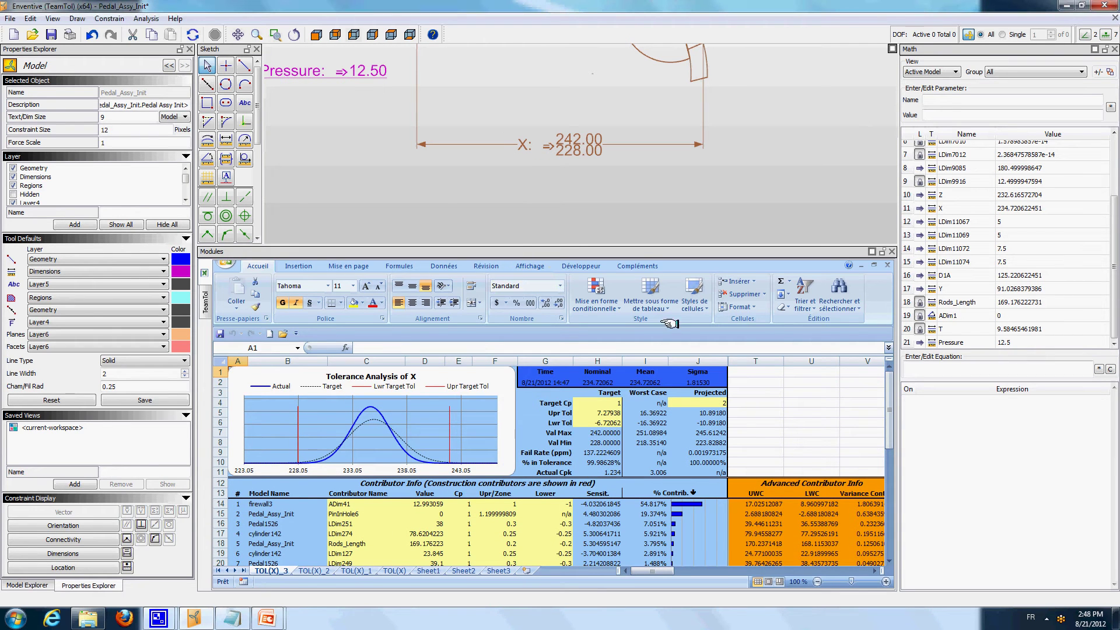
Compare the Val Max and Val Min cells of the target, worst case and projected columns in the tolerance report of X.
left_click(604, 444)
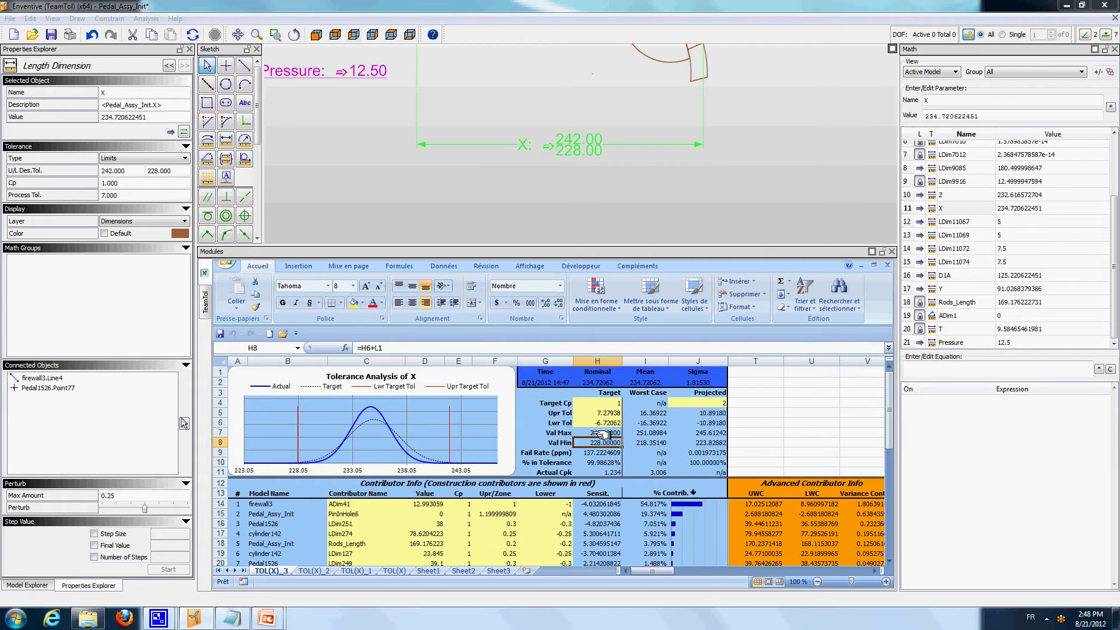
left_click(603, 434)
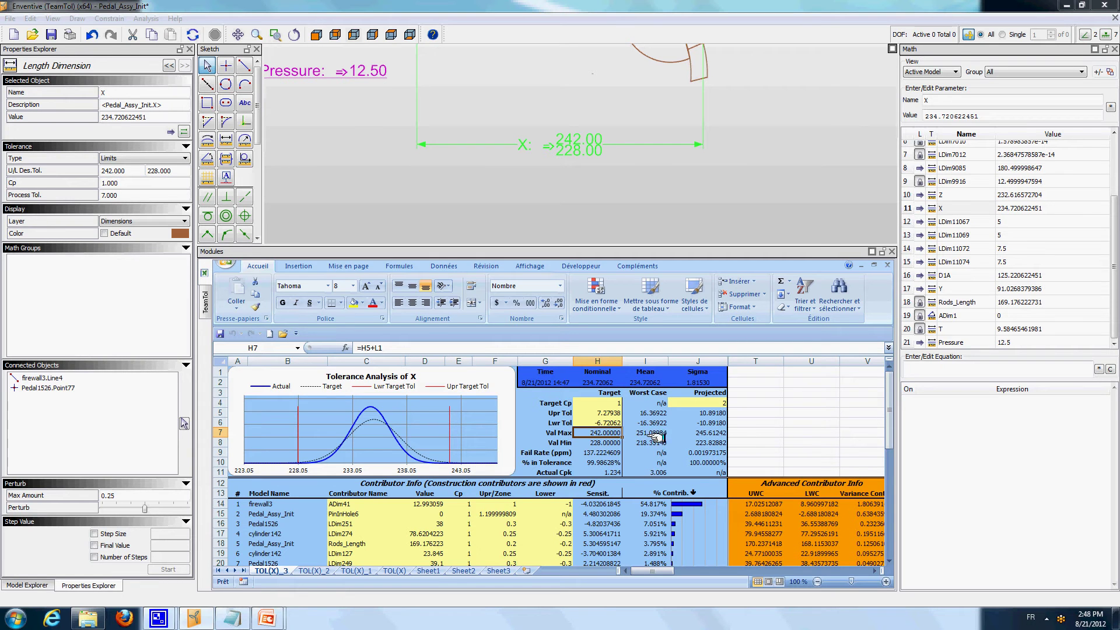
left_click(811, 422)
left_click(765, 208)
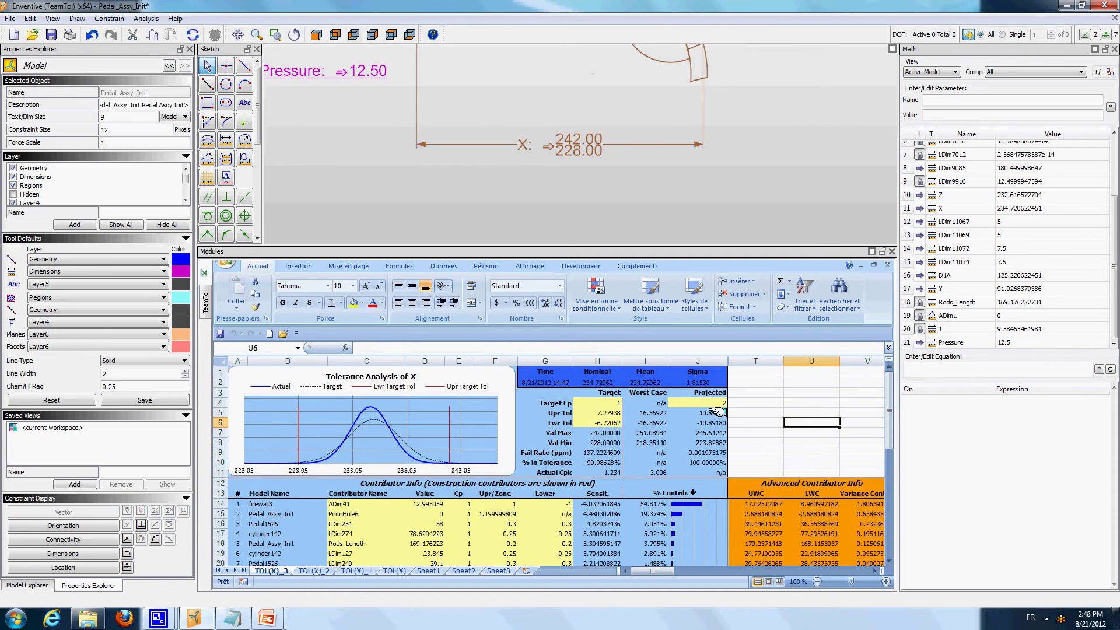
left_click_drag(652, 434, 713, 439)
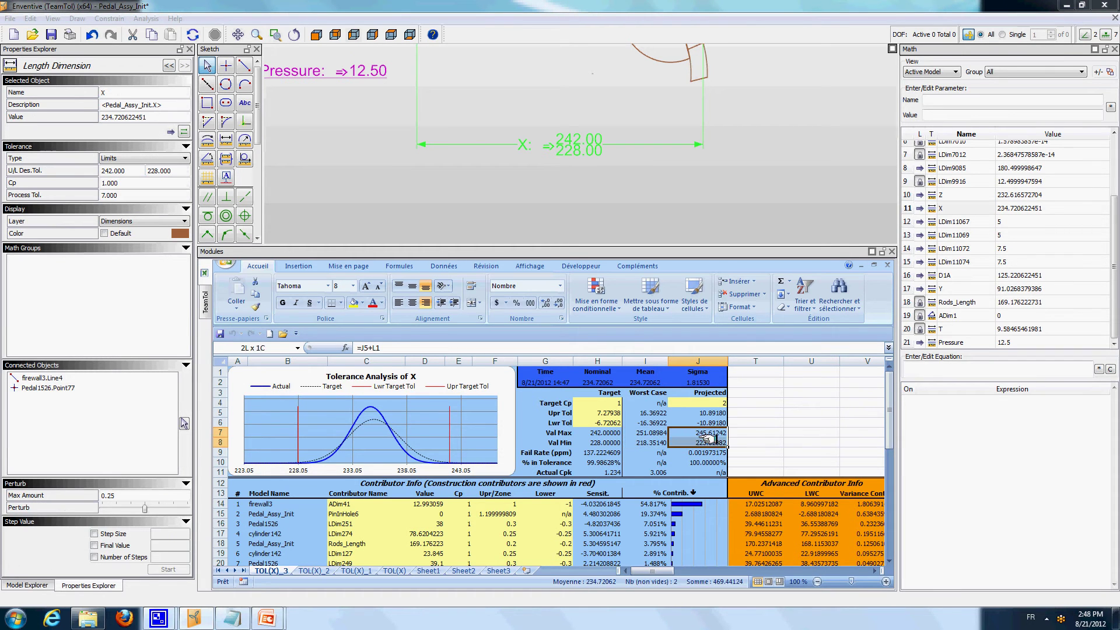
left_click_drag(642, 432, 646, 443)
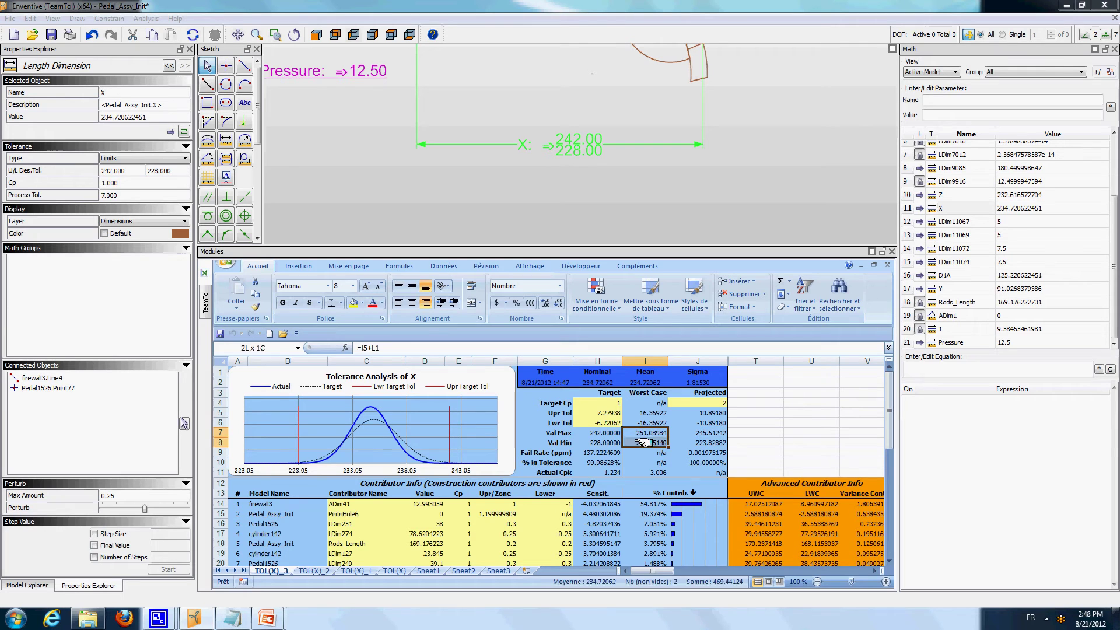
left_click_drag(715, 435, 716, 446)
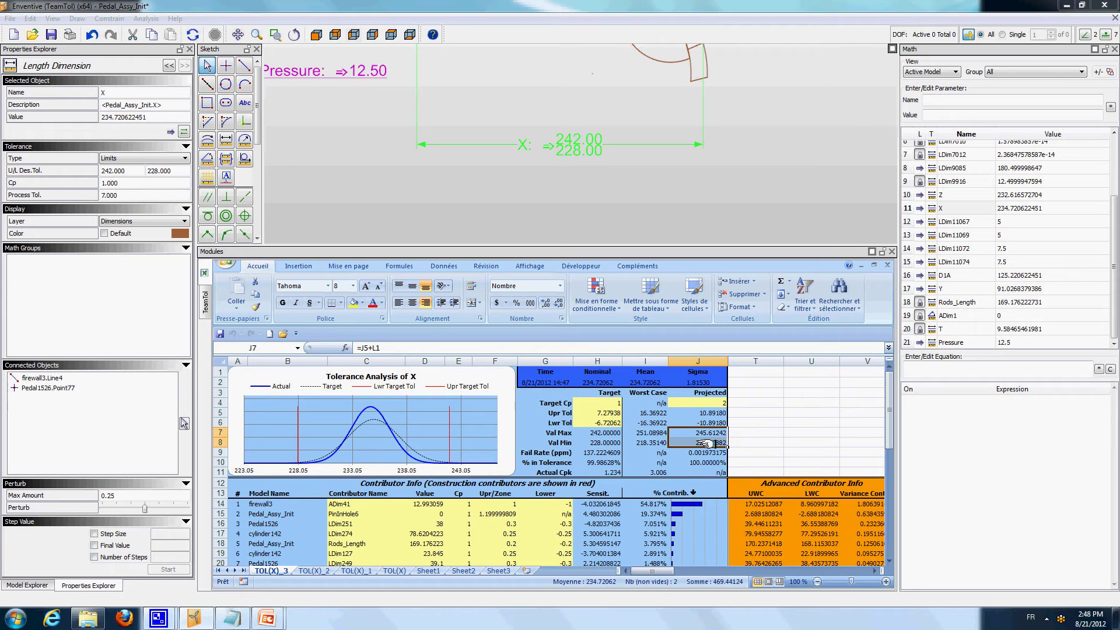
Check the target column's fail rate in the tolerance report of X.
left_click(708, 444)
left_click(607, 455)
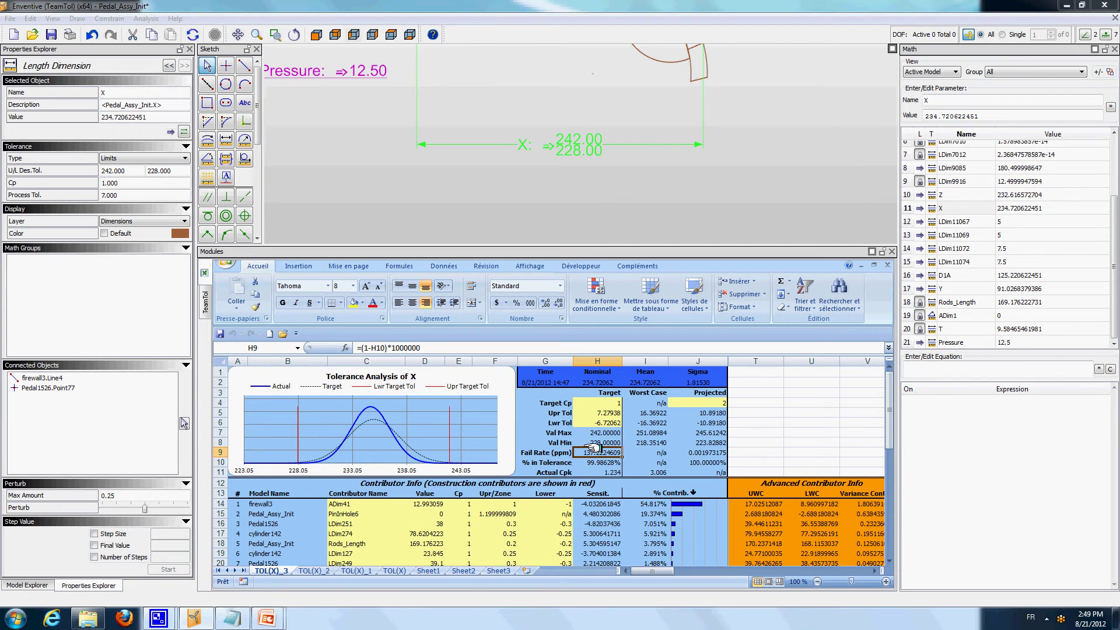
left_click(608, 182)
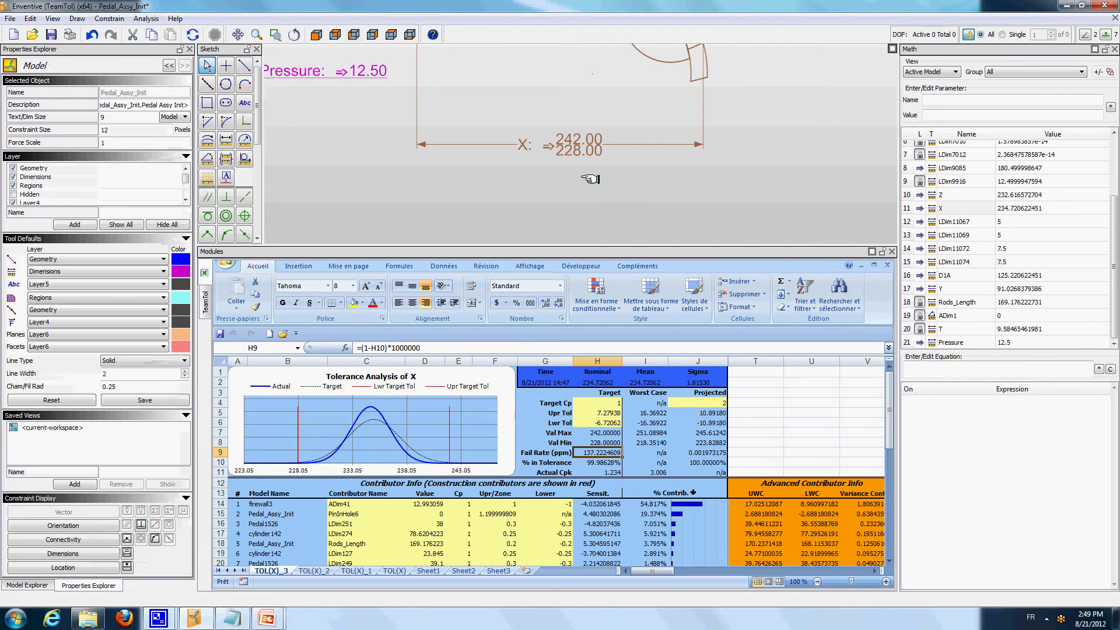
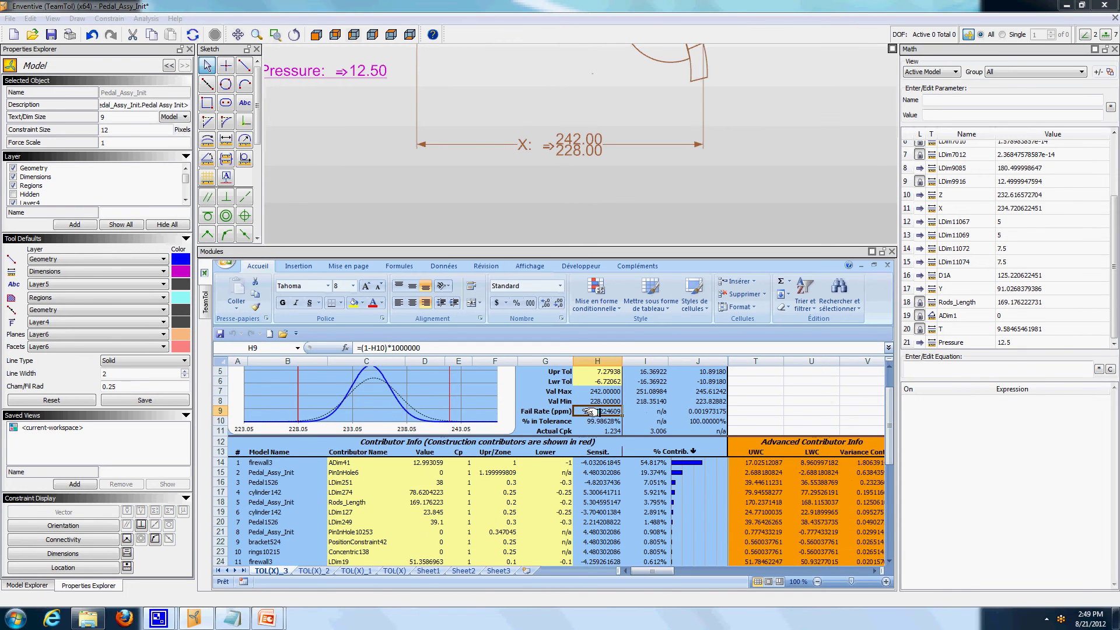
Examine the ADim41 and PinInHole6 rows at the head of the report's contributor table.
scroll(598, 187, "down", 3)
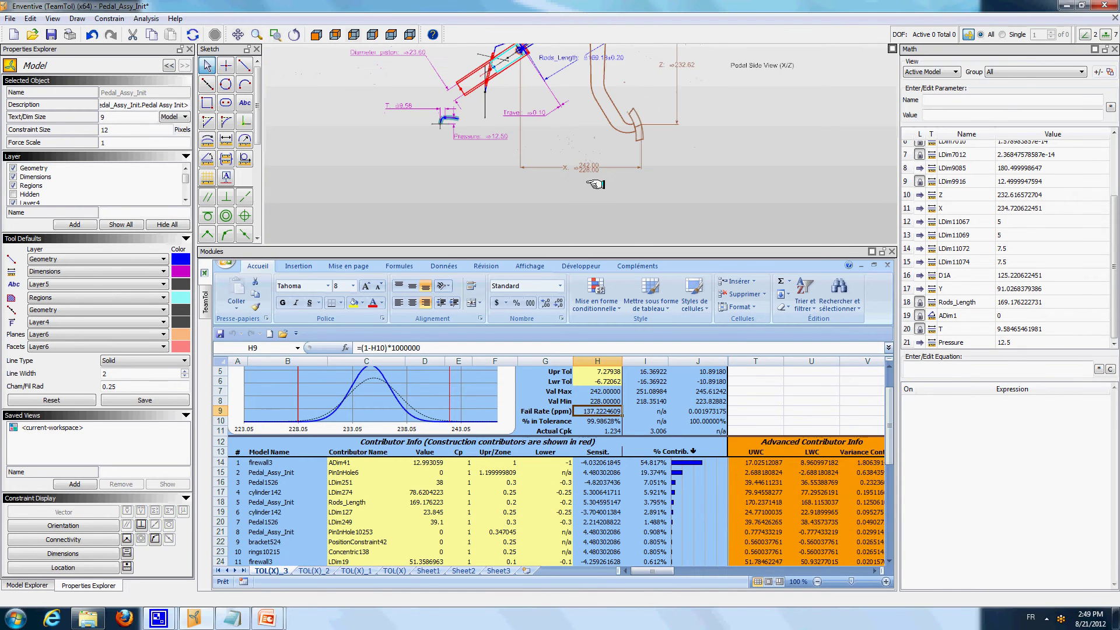
middle_click_drag(584, 143, 572, 200)
scroll(572, 199, "up", 3)
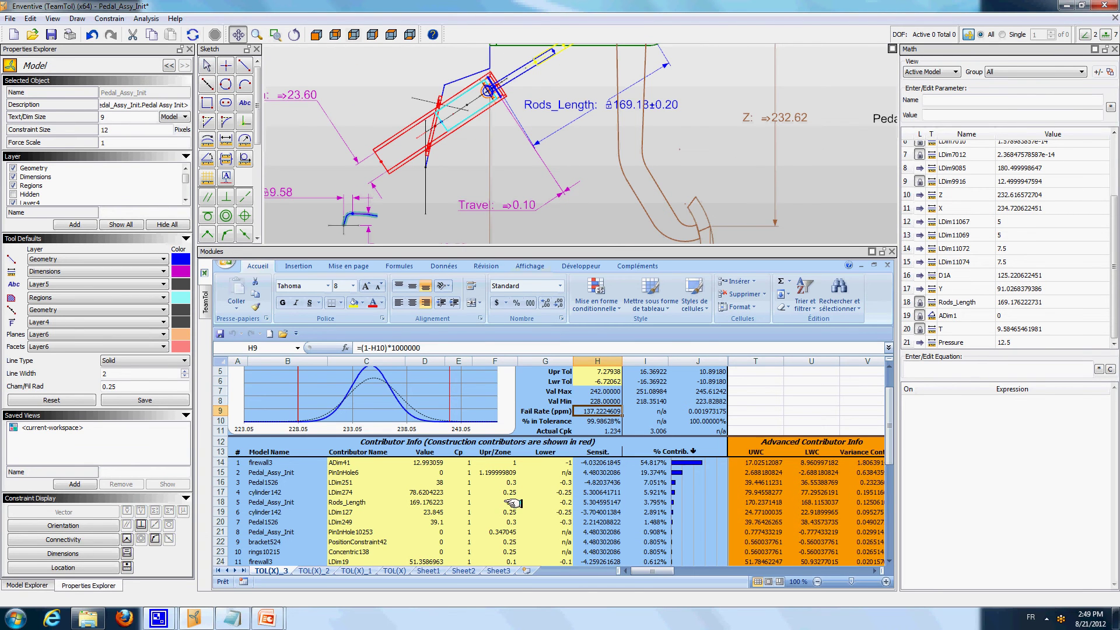
left_click(512, 462)
left_click(563, 463)
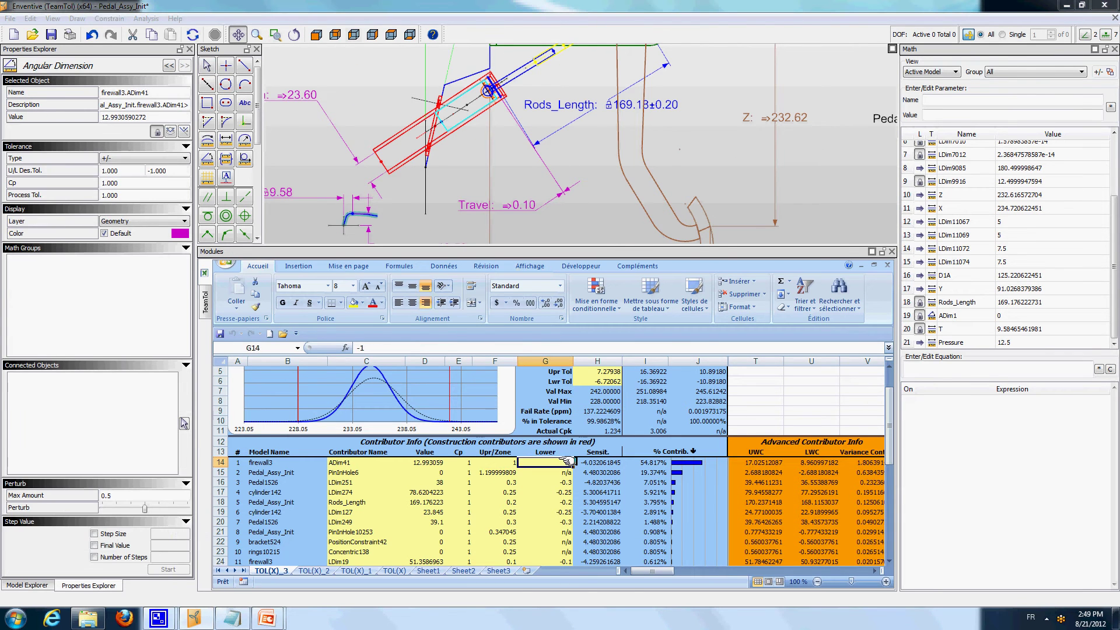
key("Down")
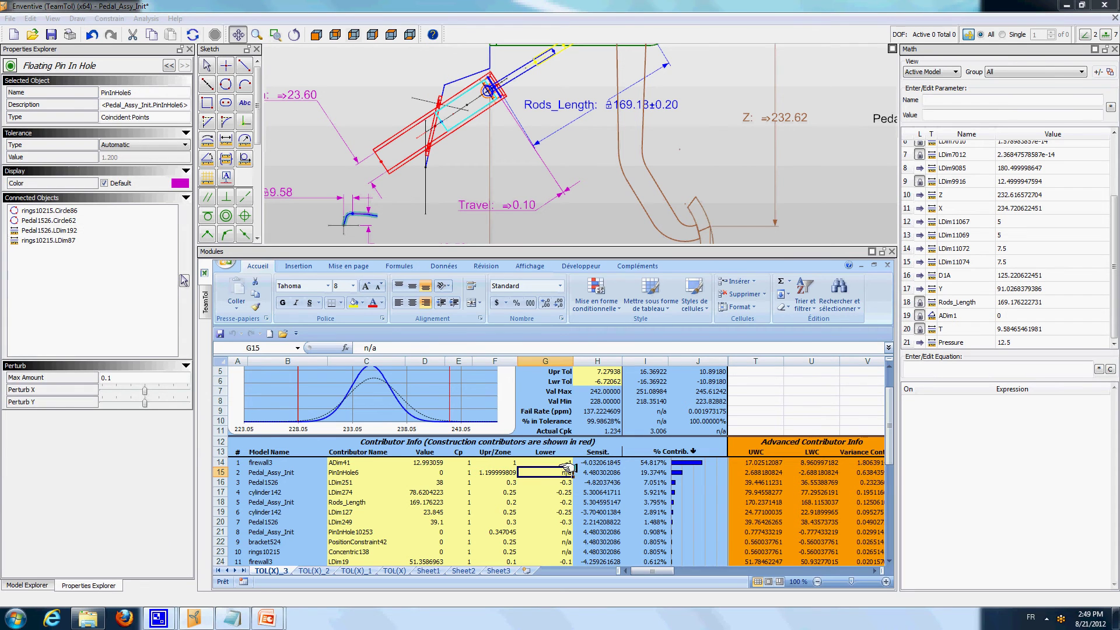
Locate the firewall3 contributor ADim41 on the pedal side view from its value in the contributor table.
left_click(587, 203)
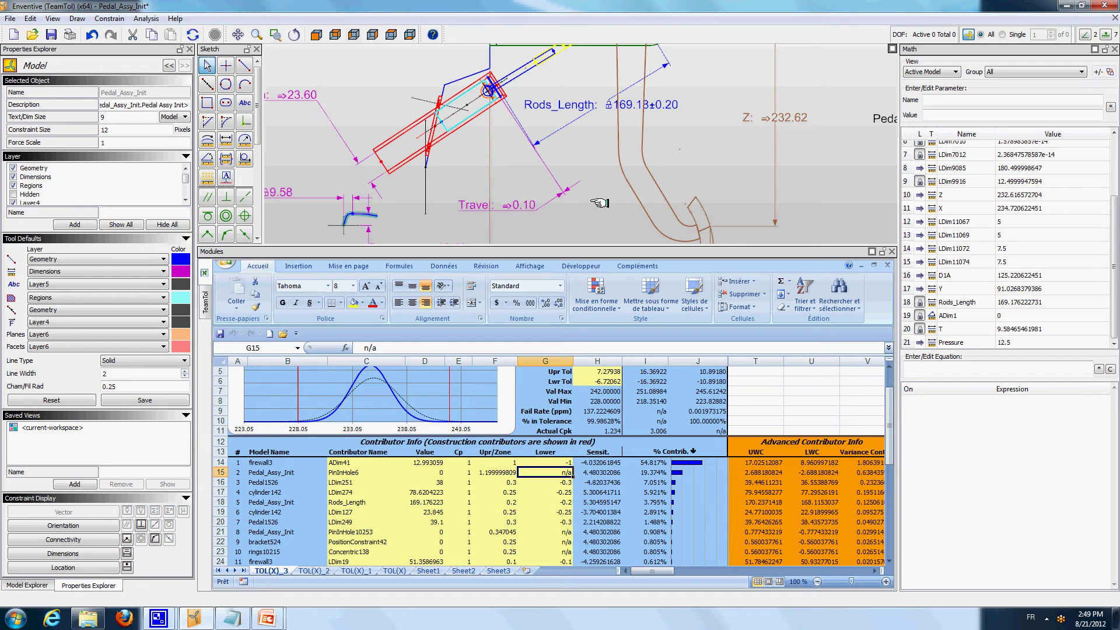
key("p")
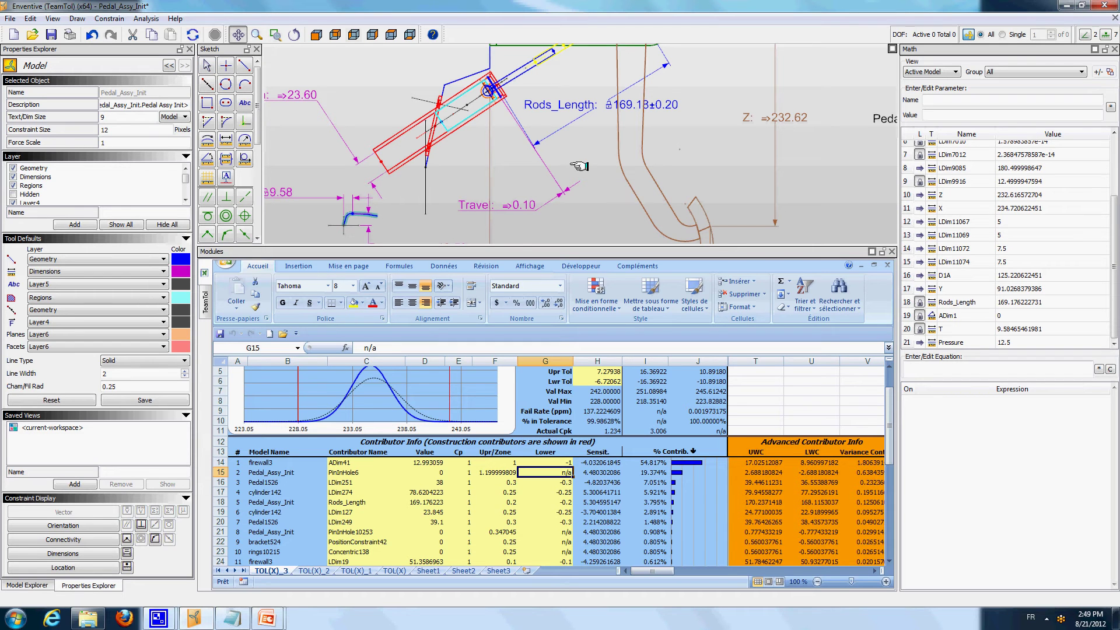
scroll(582, 163, "down", 2)
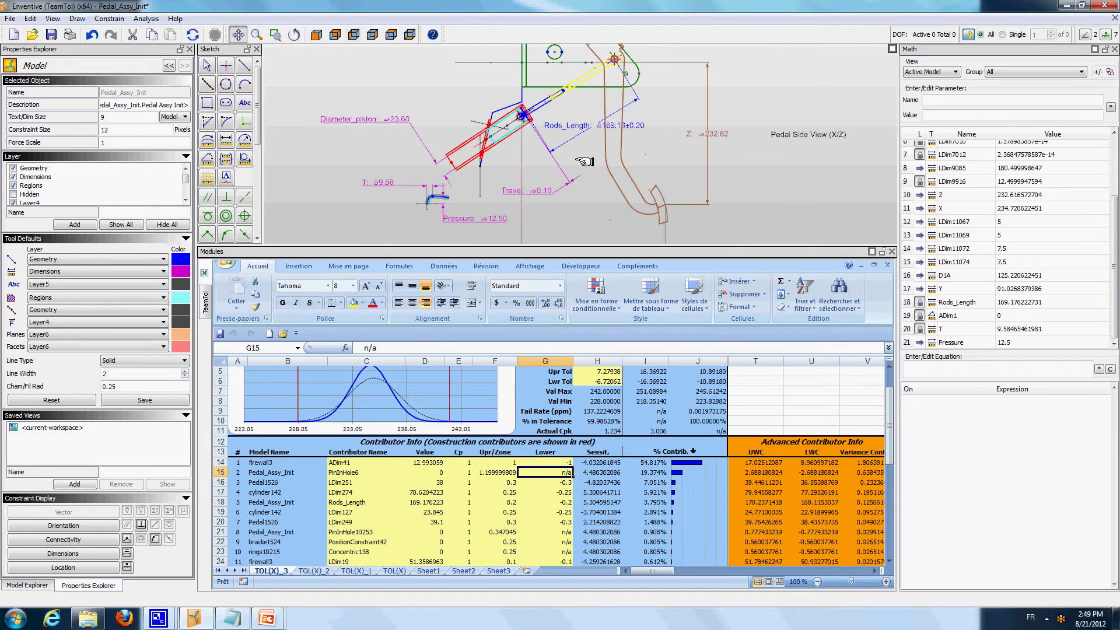
left_click_drag(583, 160, 567, 208)
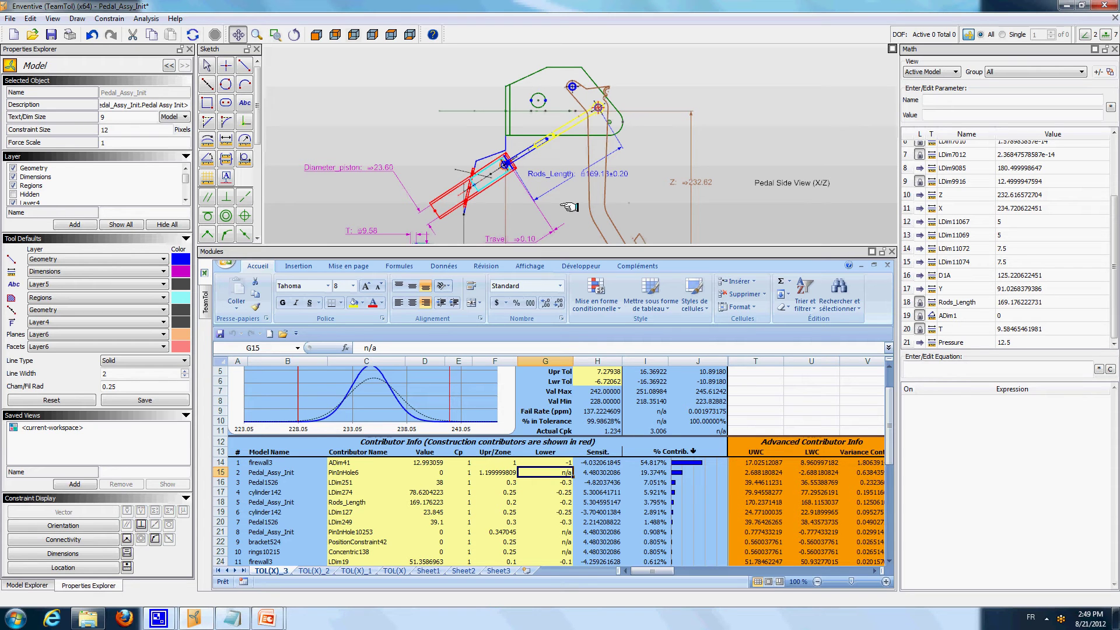
left_click(425, 462)
key("F2")
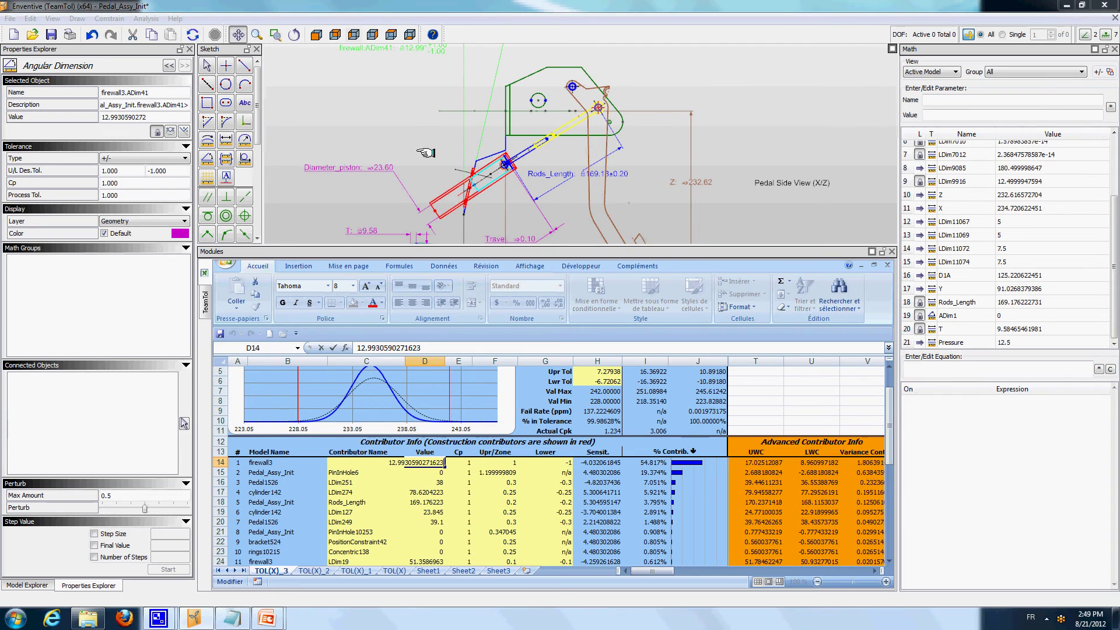
left_click_drag(419, 121, 430, 158)
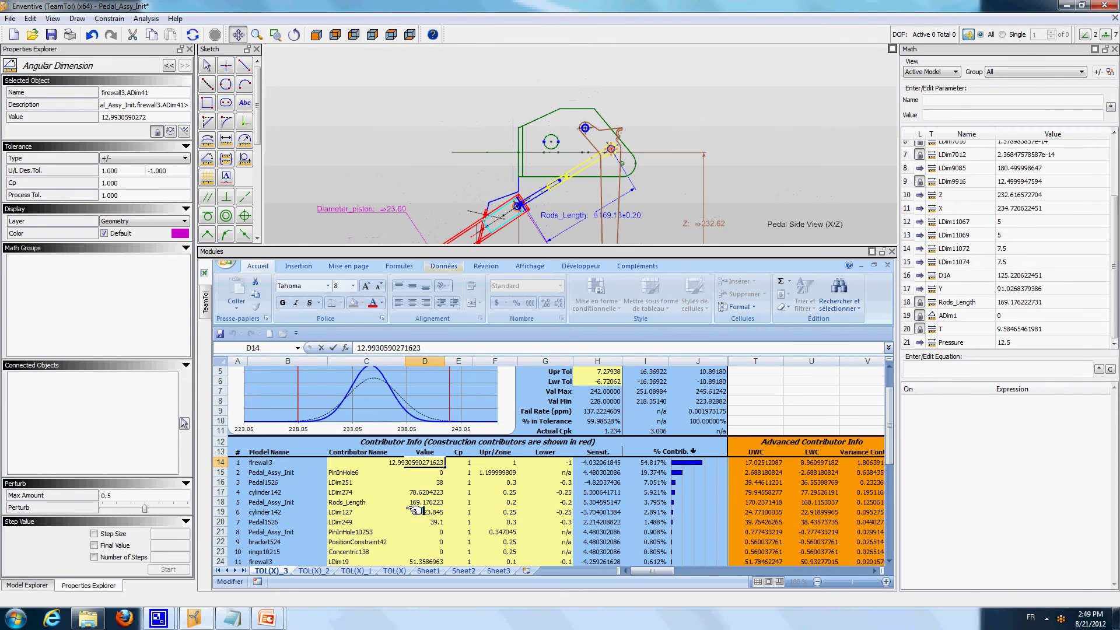
left_click(435, 482)
left_click(436, 462)
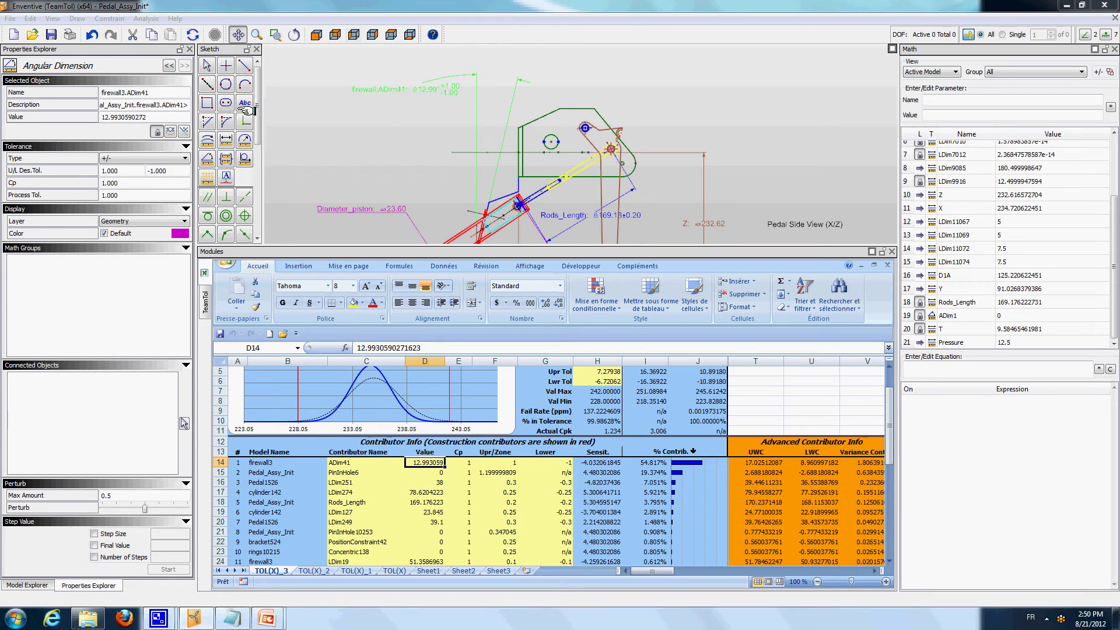
Select the firewall3 component of the pedal assembly and turn on its in-place editing.
left_click(366, 159)
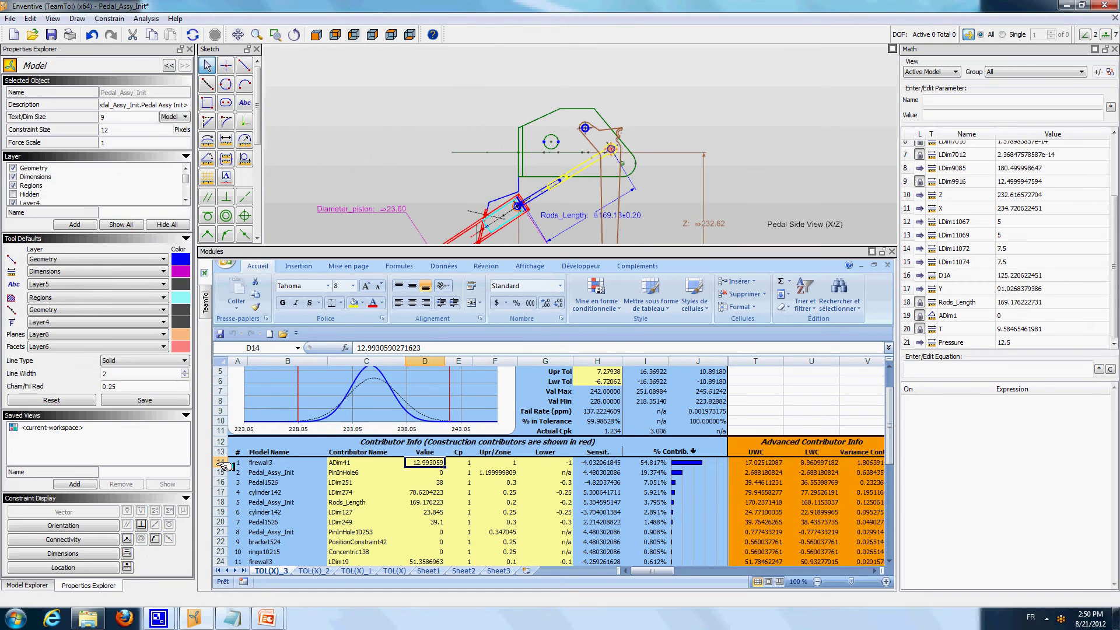
left_click(24, 585)
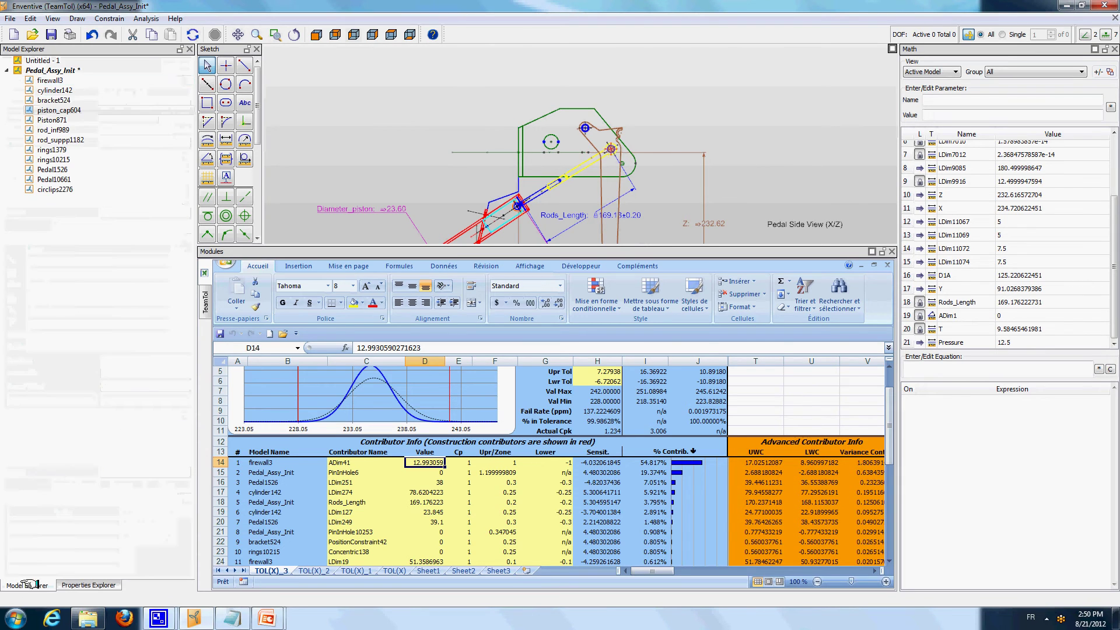
left_click(40, 80)
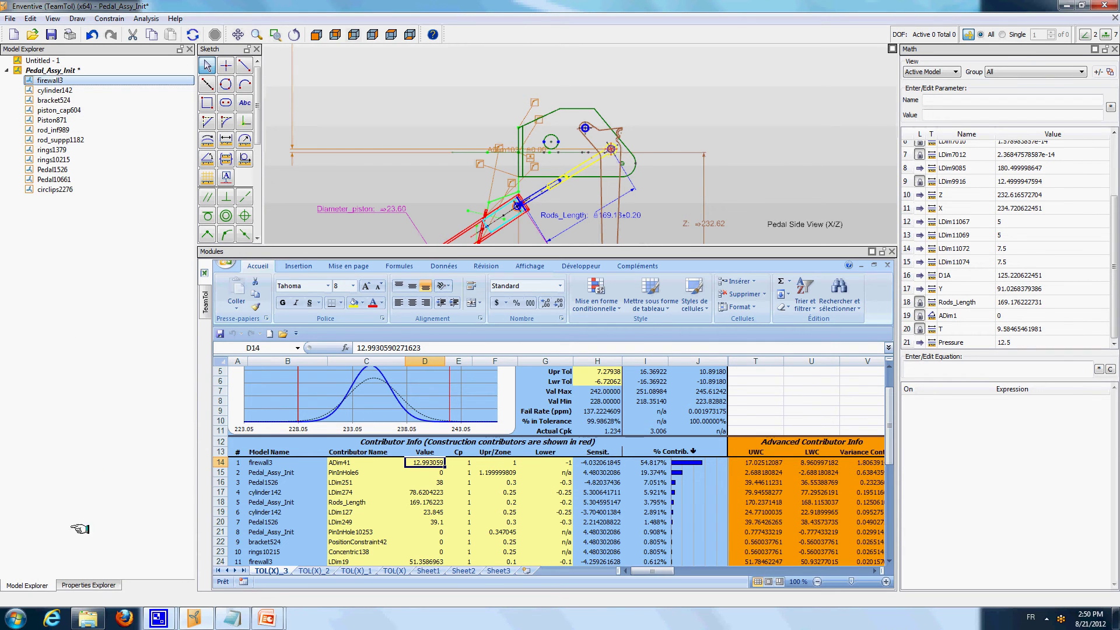
left_click(89, 585)
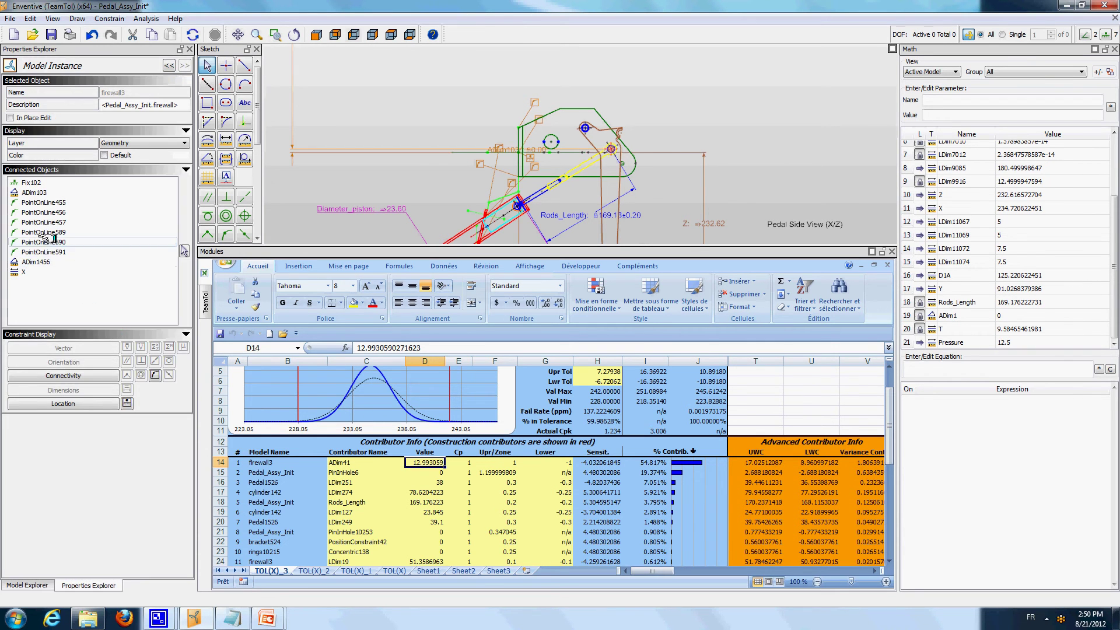
left_click(11, 117)
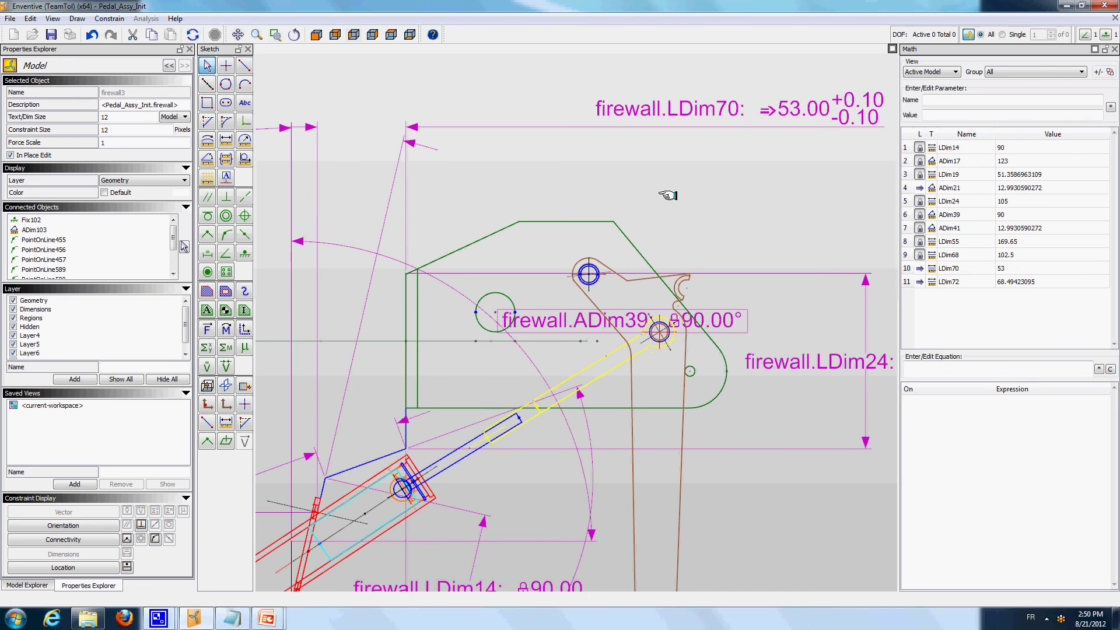
Unlock the firewall's angular dimension ADim41 and lock its length dimension LDim70 as the driving dimension instead.
scroll(668, 187, "down", 1)
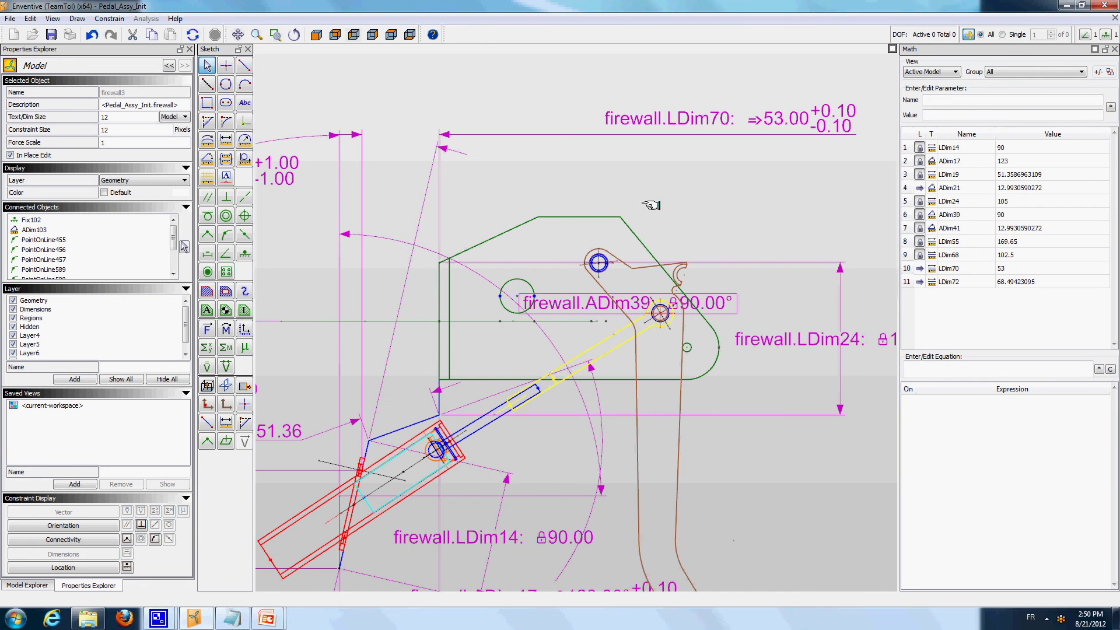
mouse_move(457, 220)
middle_mouse_down()
mouse_move(621, 150)
mouse_move(675, 163)
mouse_move(694, 143)
mouse_move(682, 135)
middle_mouse_up()
scroll(677, 153, "down", 1)
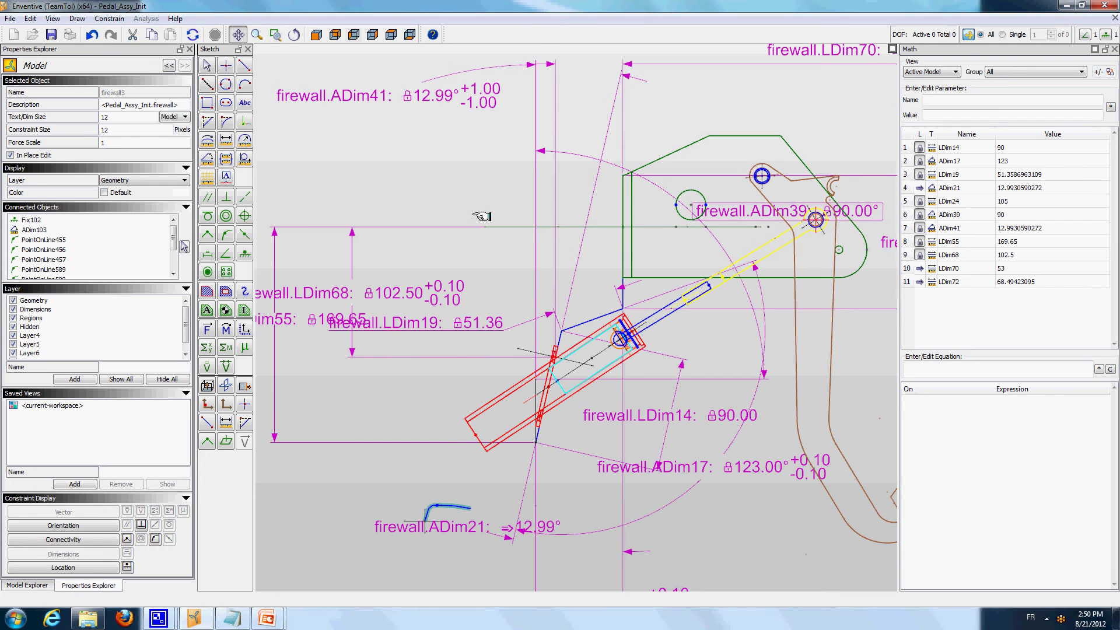
left_click_drag(442, 167, 445, 220)
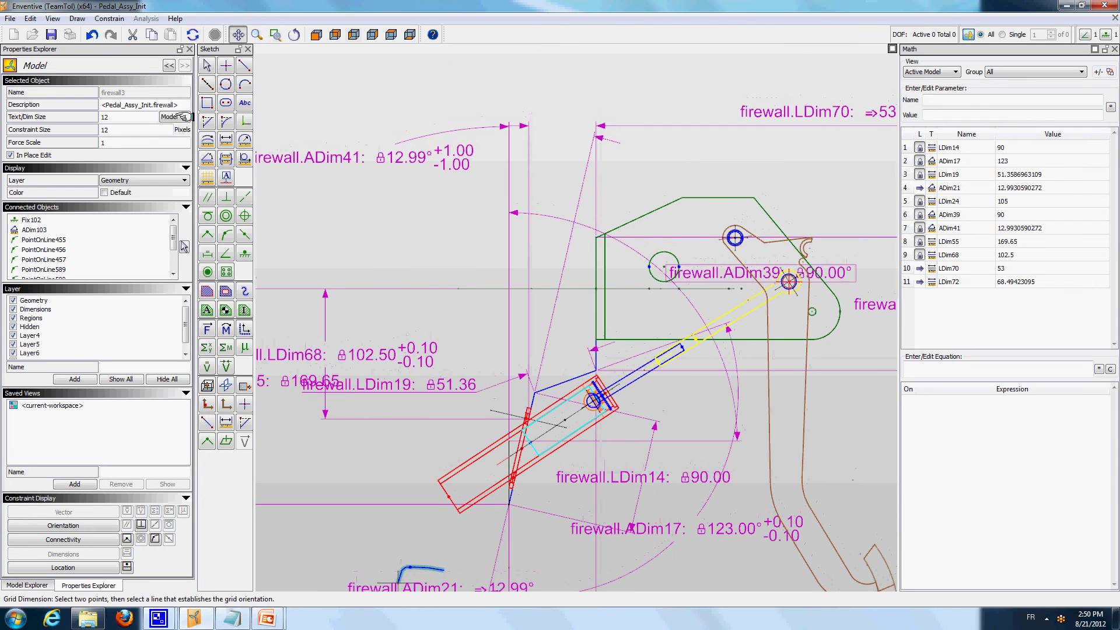
left_click(207, 65)
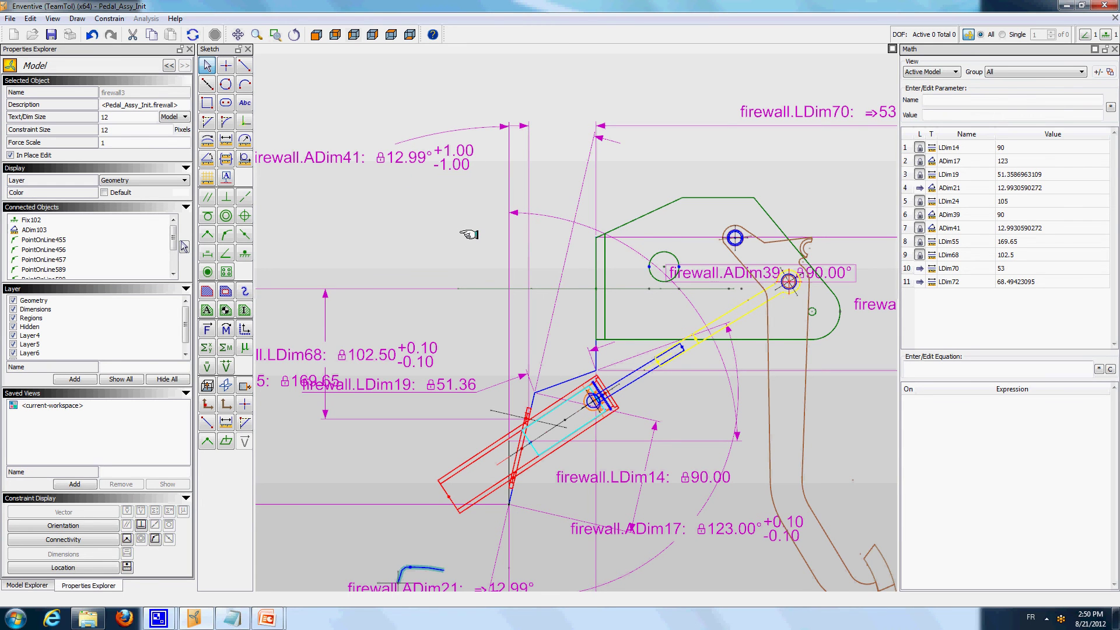
middle_click_drag(470, 225, 439, 257)
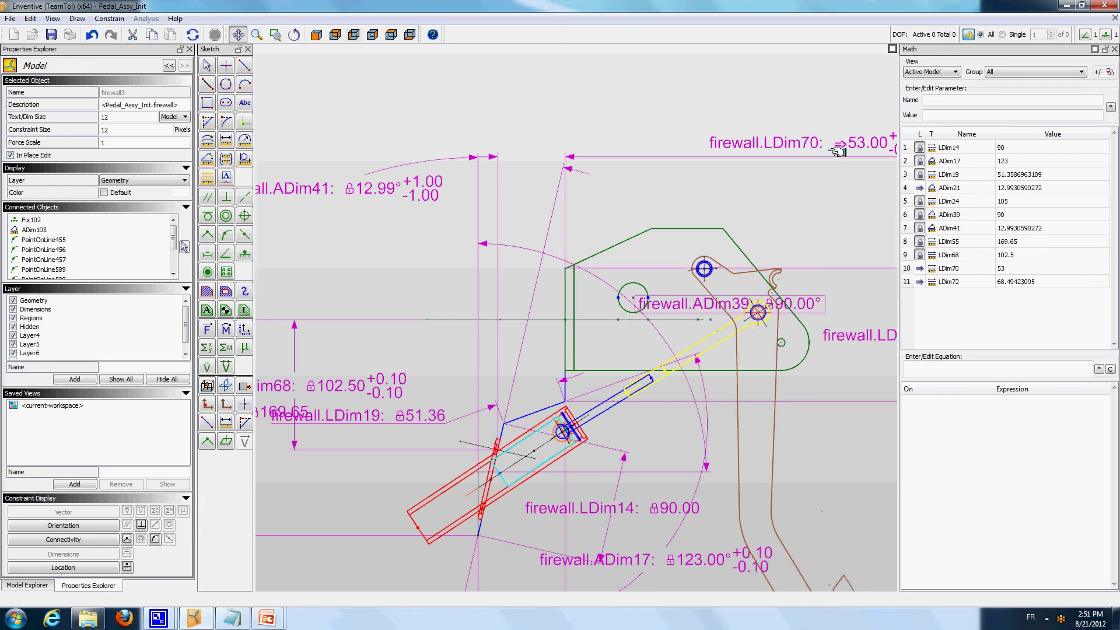
left_click(207, 65)
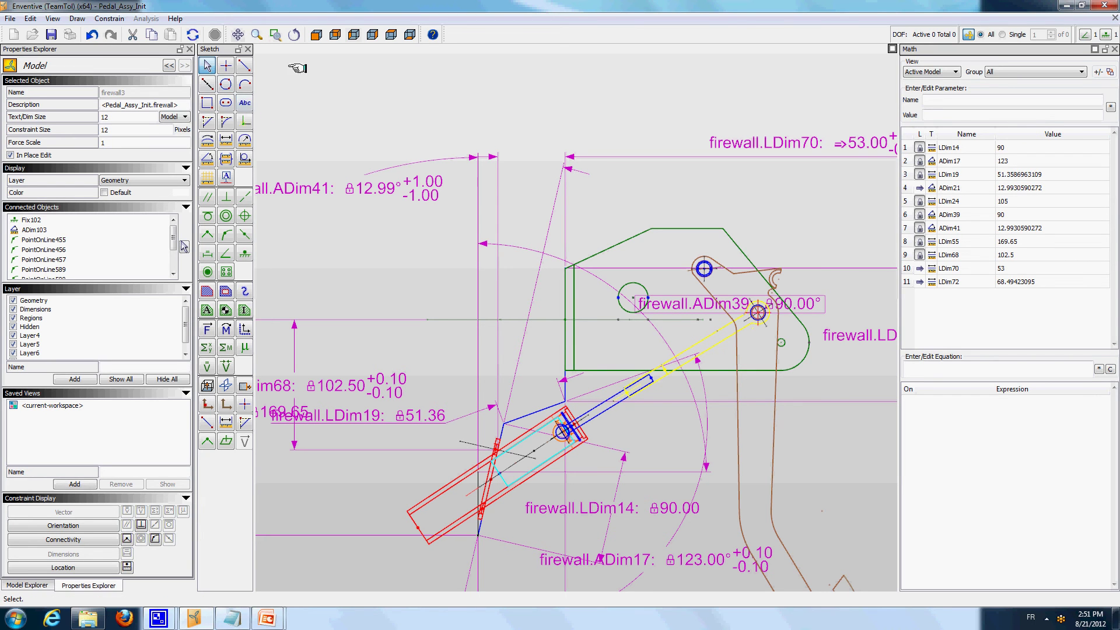
left_click(378, 188)
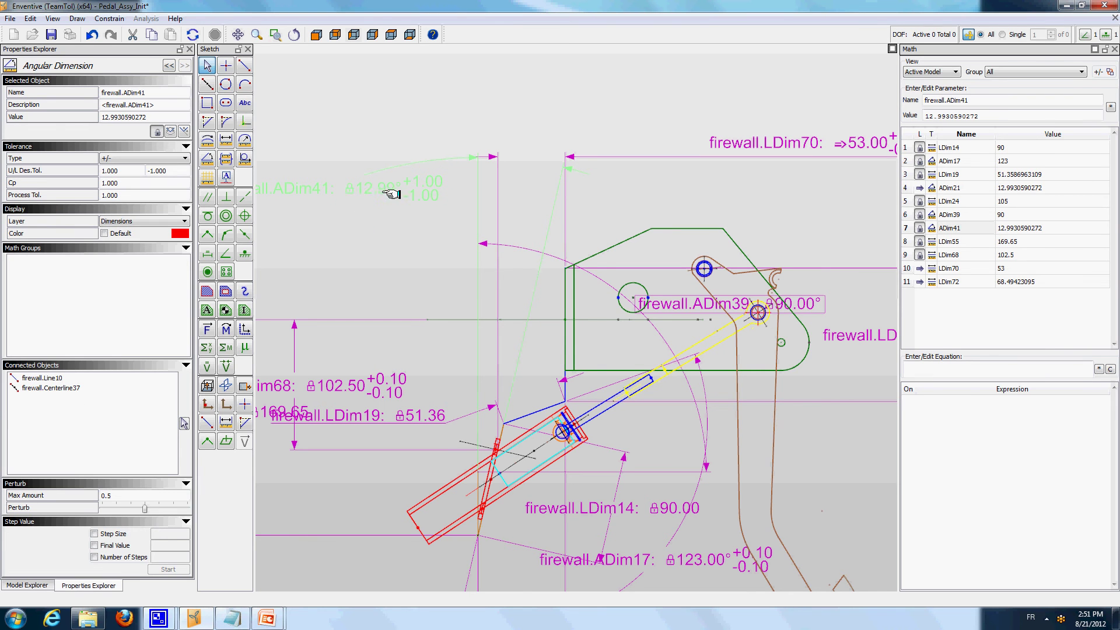
left_click(349, 188)
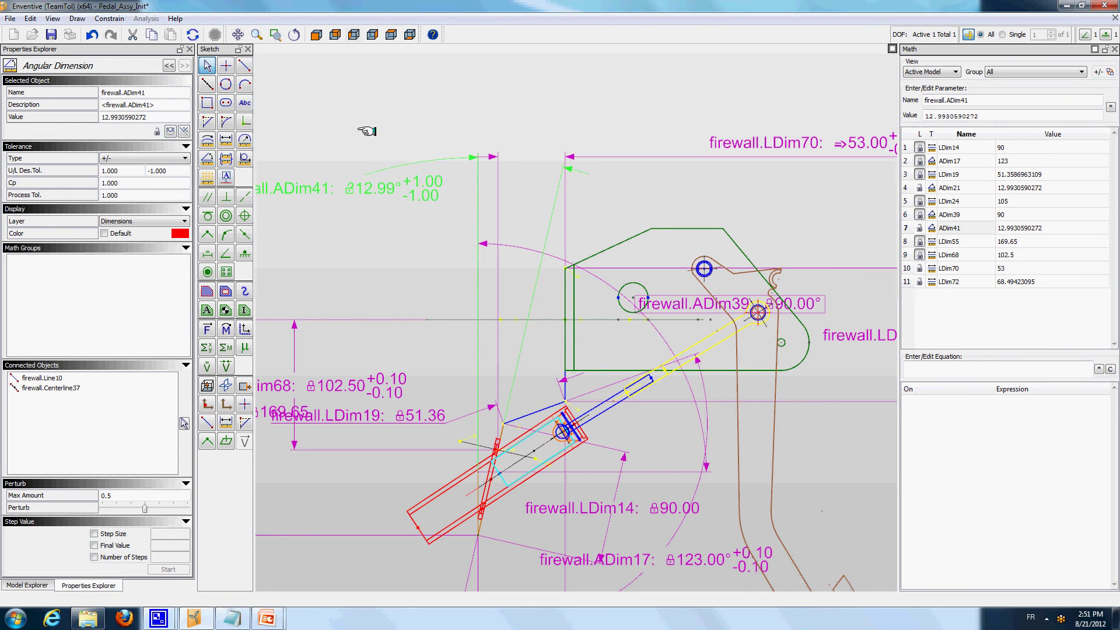
left_click(497, 175)
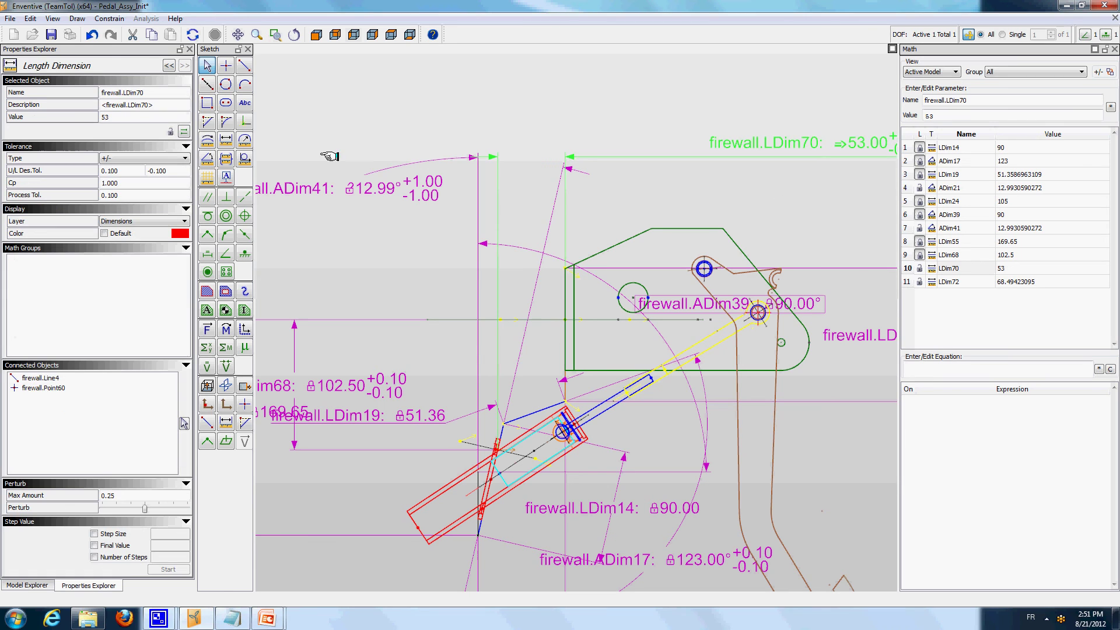
left_click(169, 131)
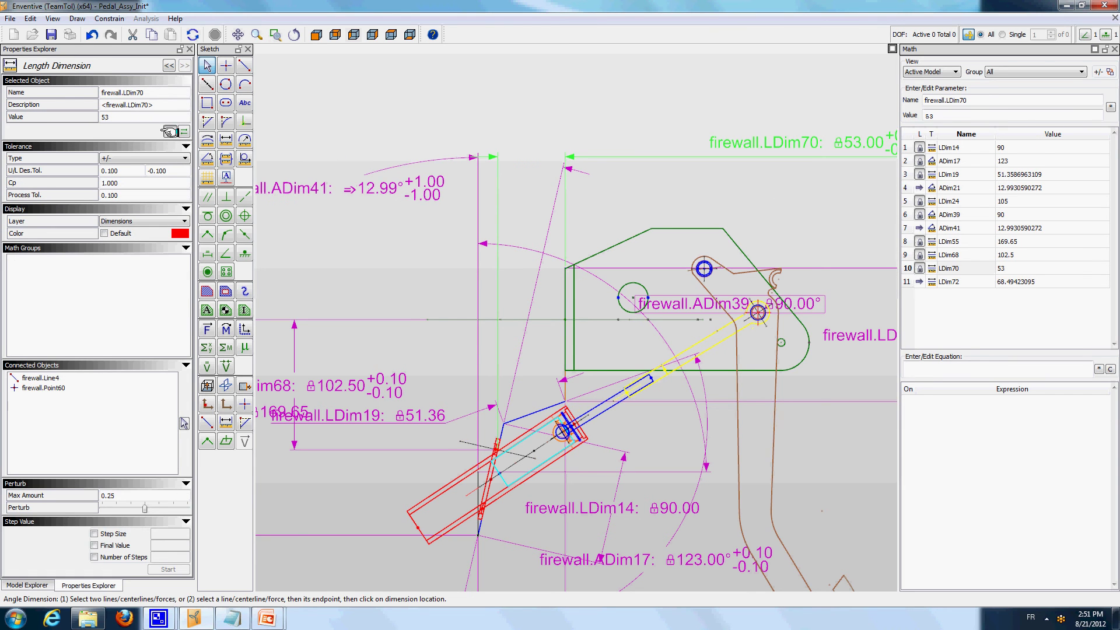
End the in-place editing of firewall3 and return to the full pedal assembly.
left_click(551, 97)
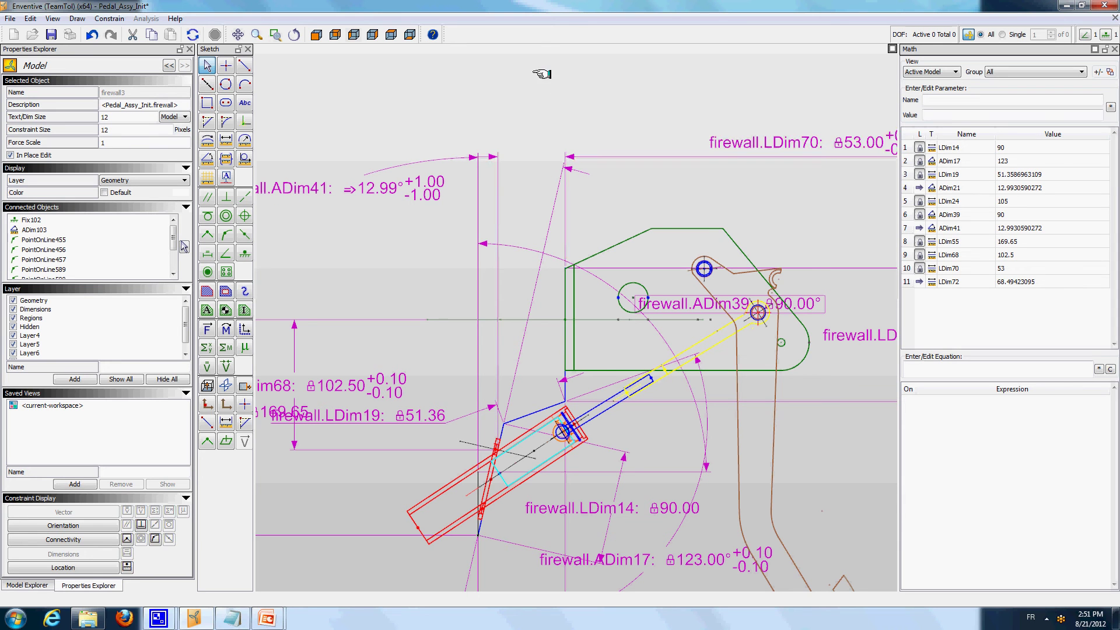
left_click(32, 585)
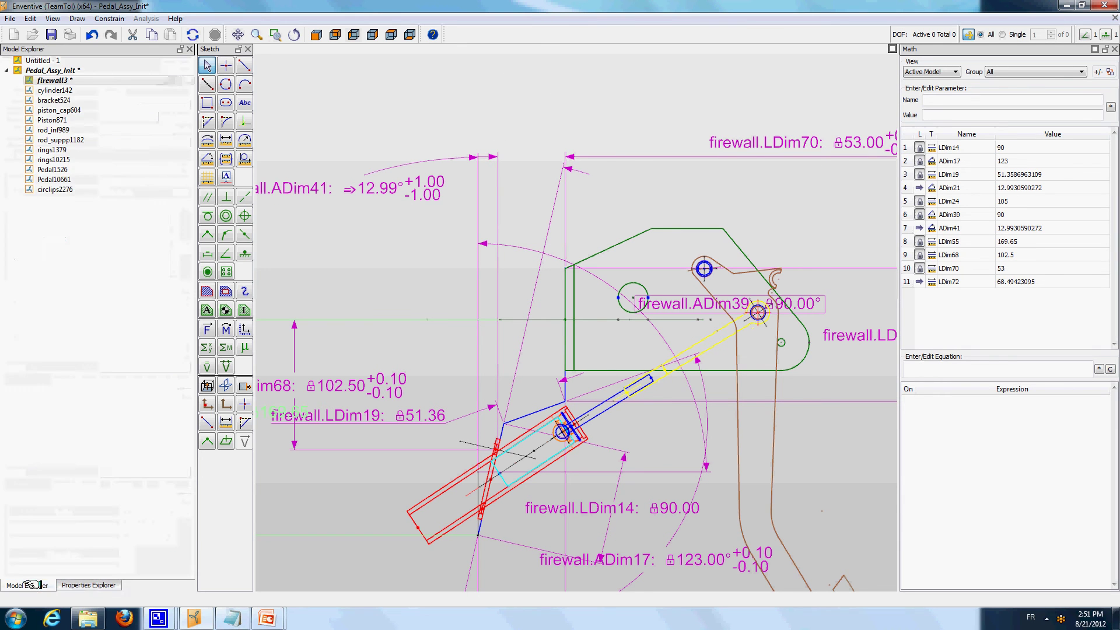
left_click(86, 585)
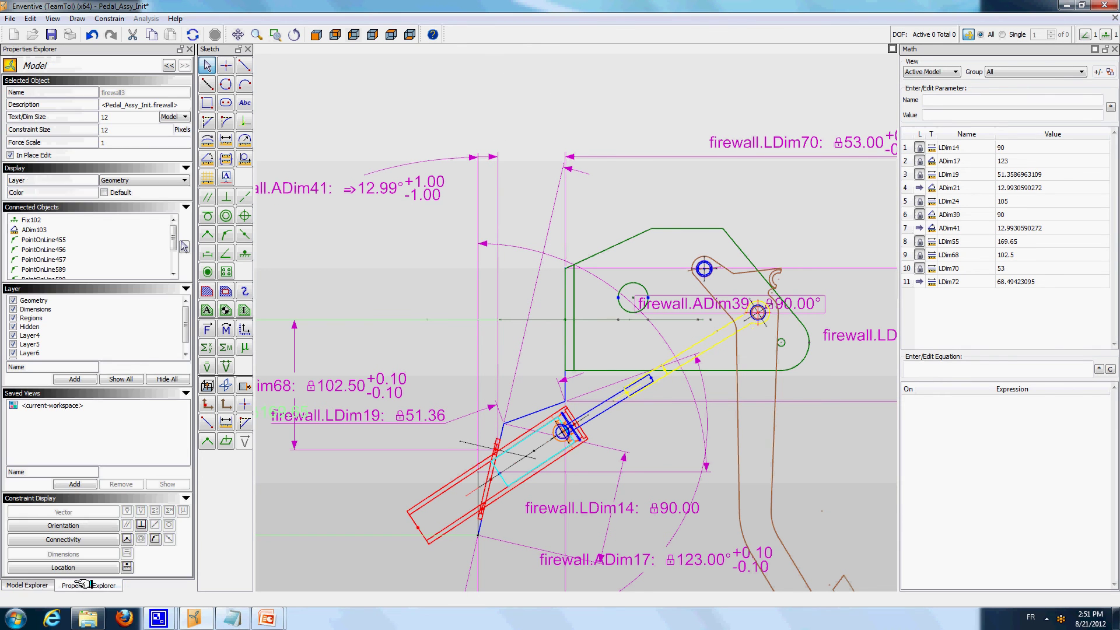
left_click(9, 155)
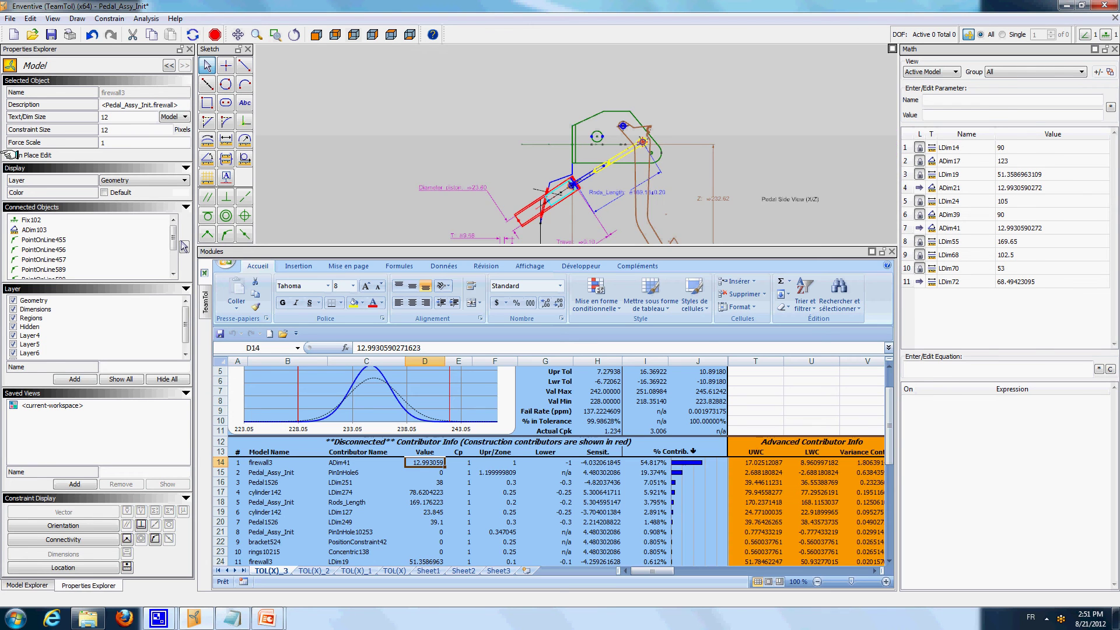
Save the master model of the modified firewall3 component.
left_click(52, 587)
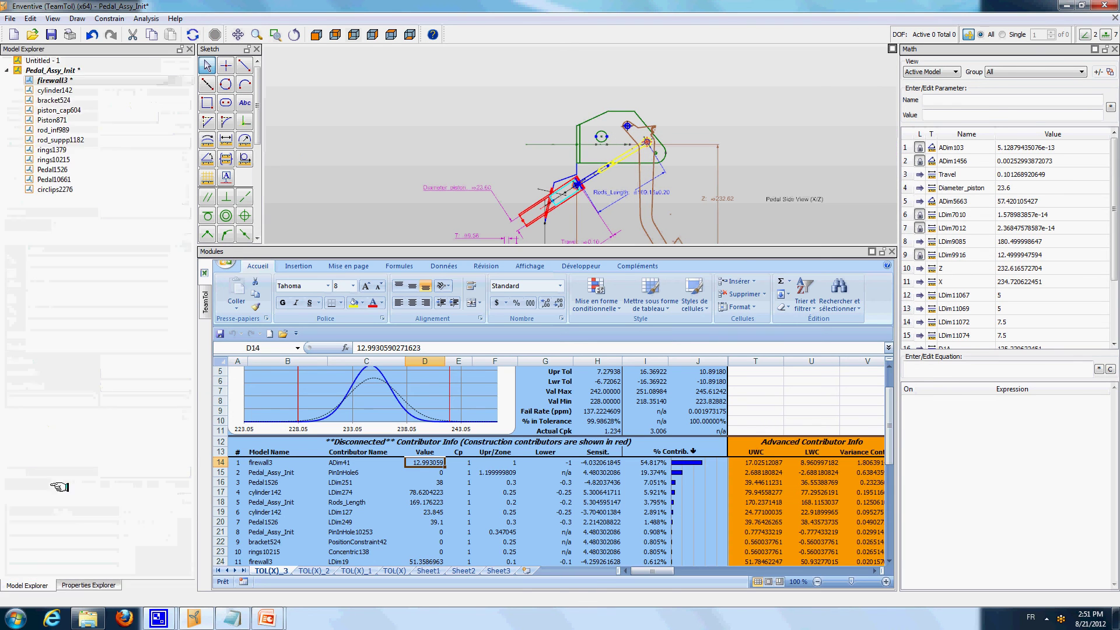
right_click(69, 81)
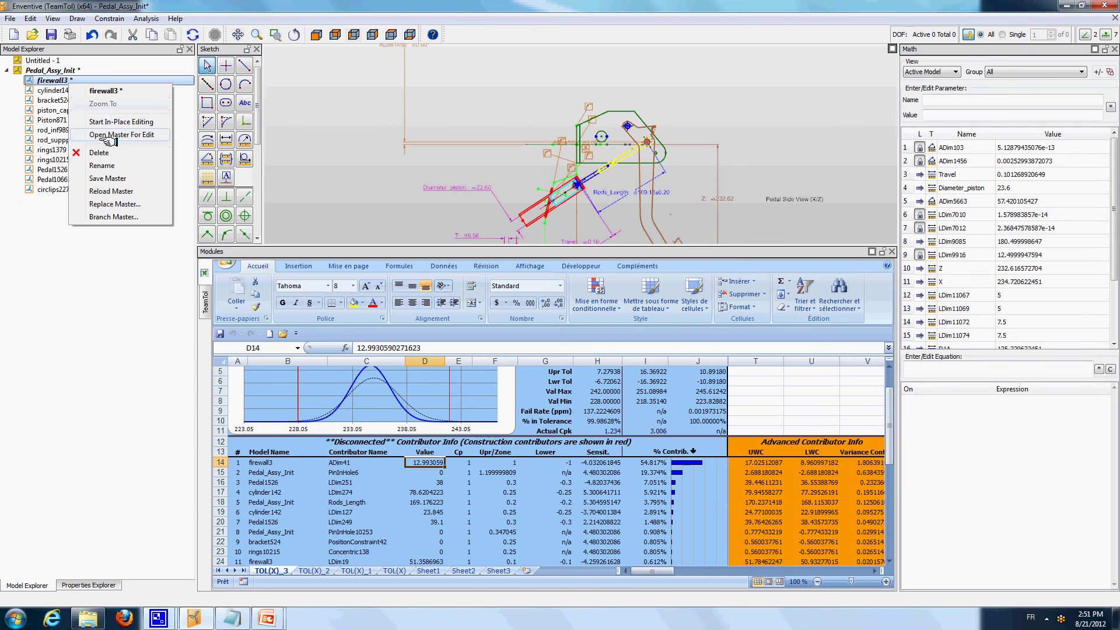
left_click(110, 178)
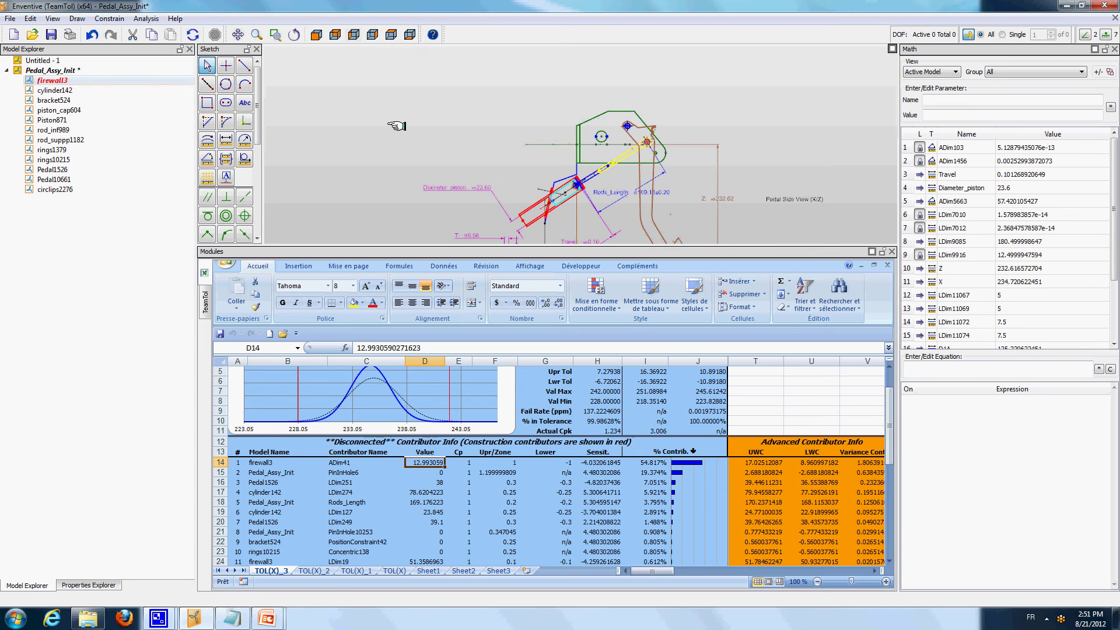
Rerun the tolerance analysis of the pedal side view's X dimension and check the fail rate in the report.
middle_click_drag(736, 204, 693, 165)
scroll(642, 207, "up", 5)
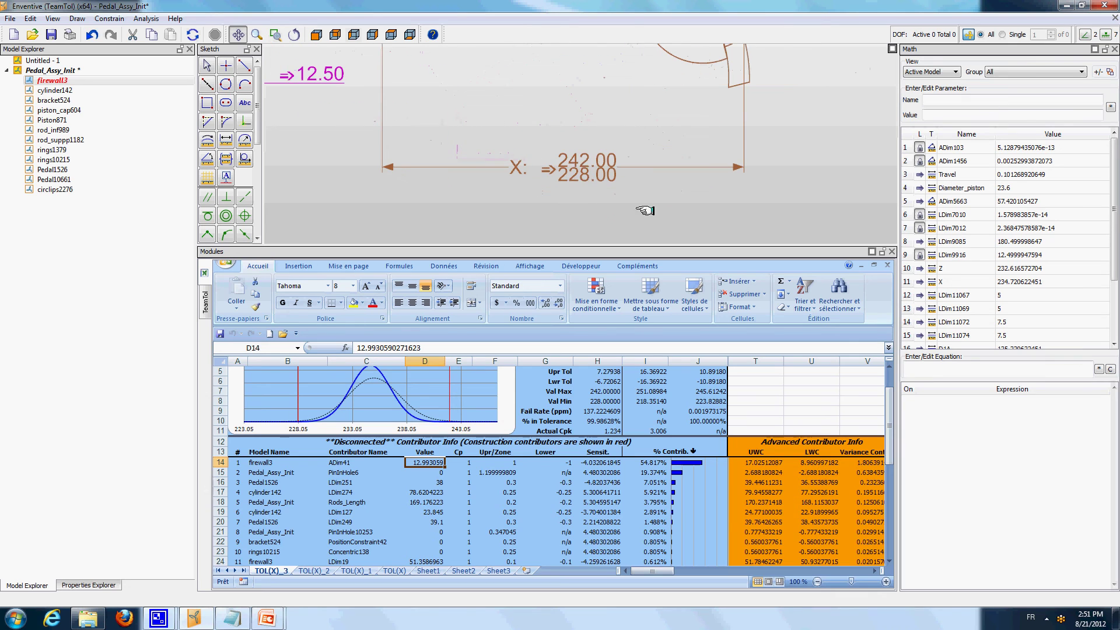
left_click(207, 65)
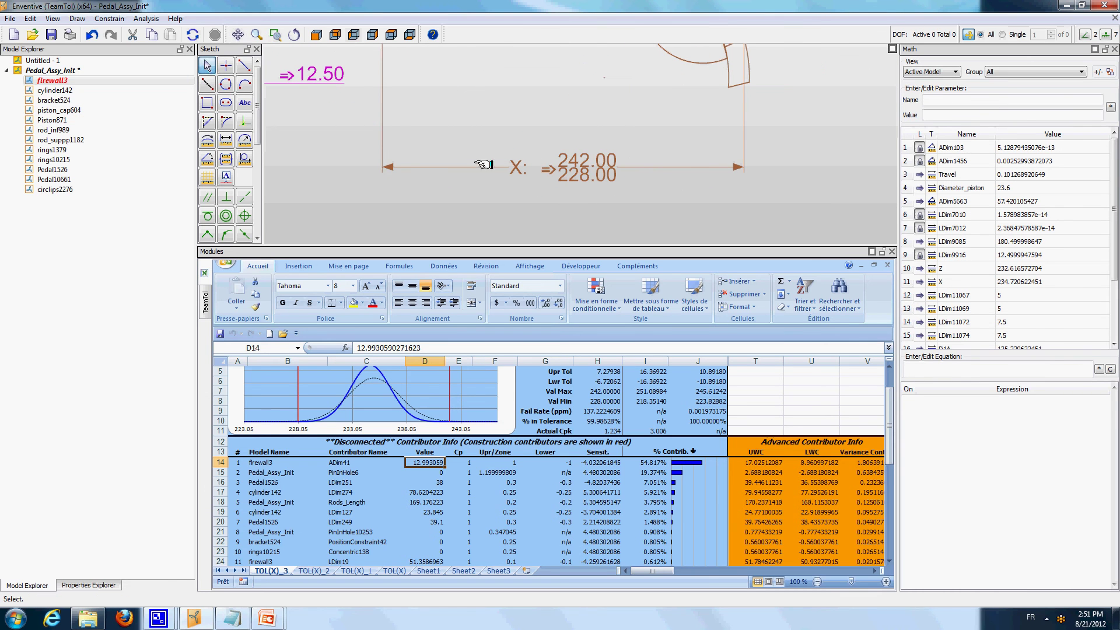
right_click(589, 171)
left_click(618, 269)
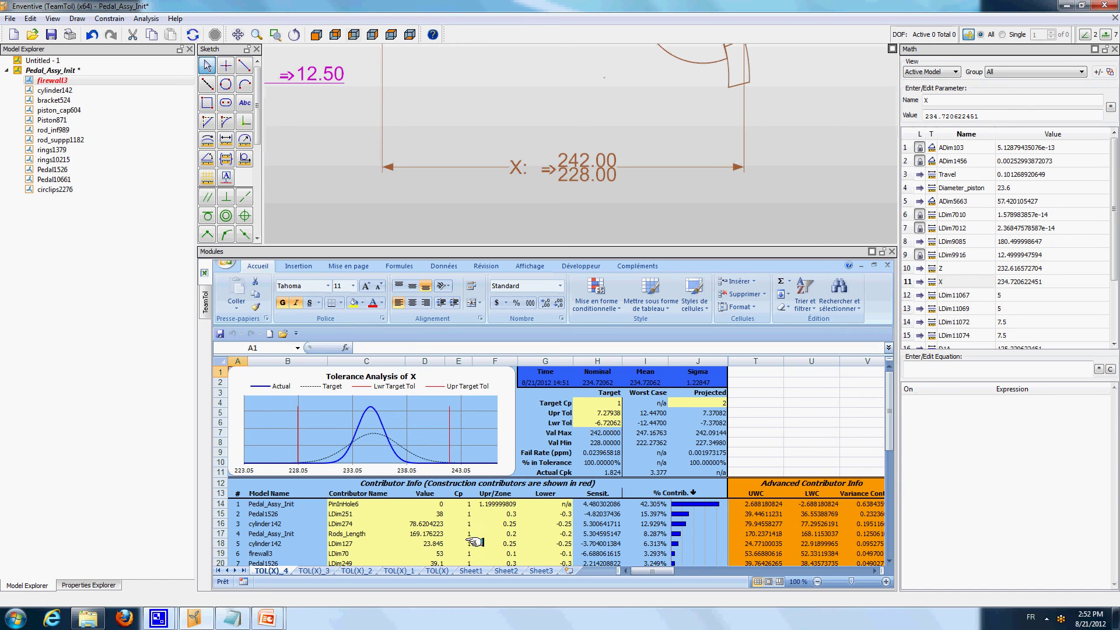
left_click(507, 514)
left_click(505, 524)
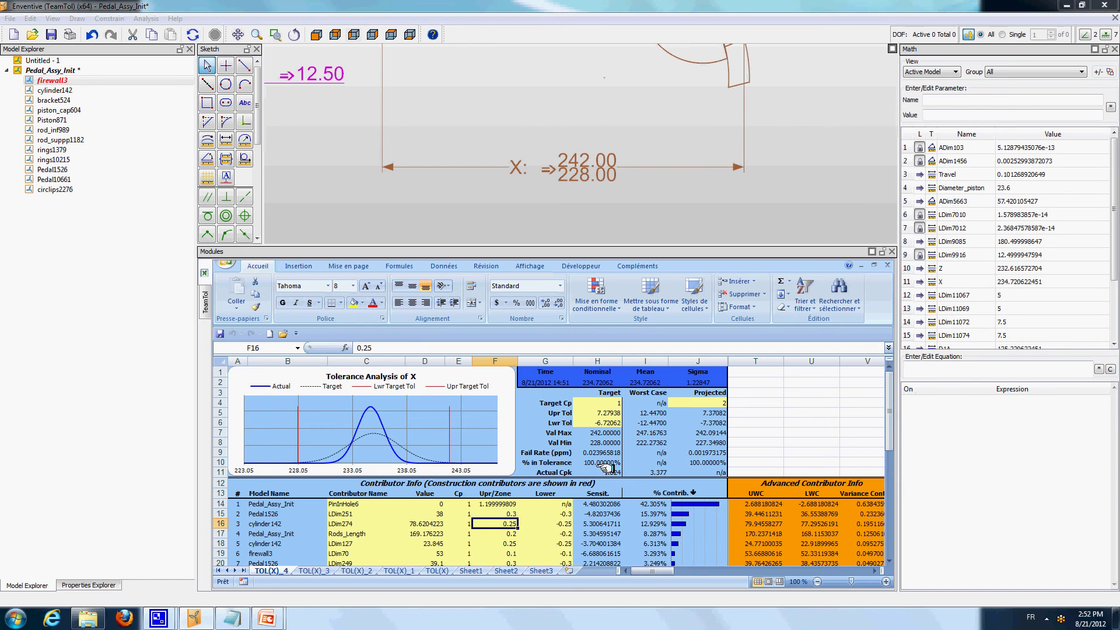
left_click(602, 452)
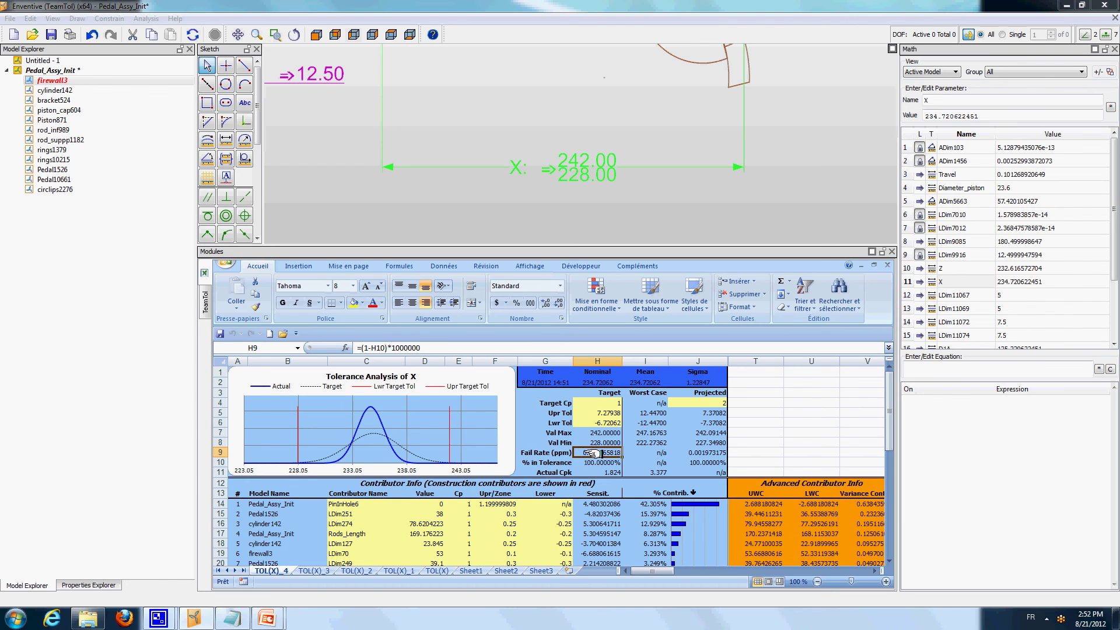
left_click(636, 220)
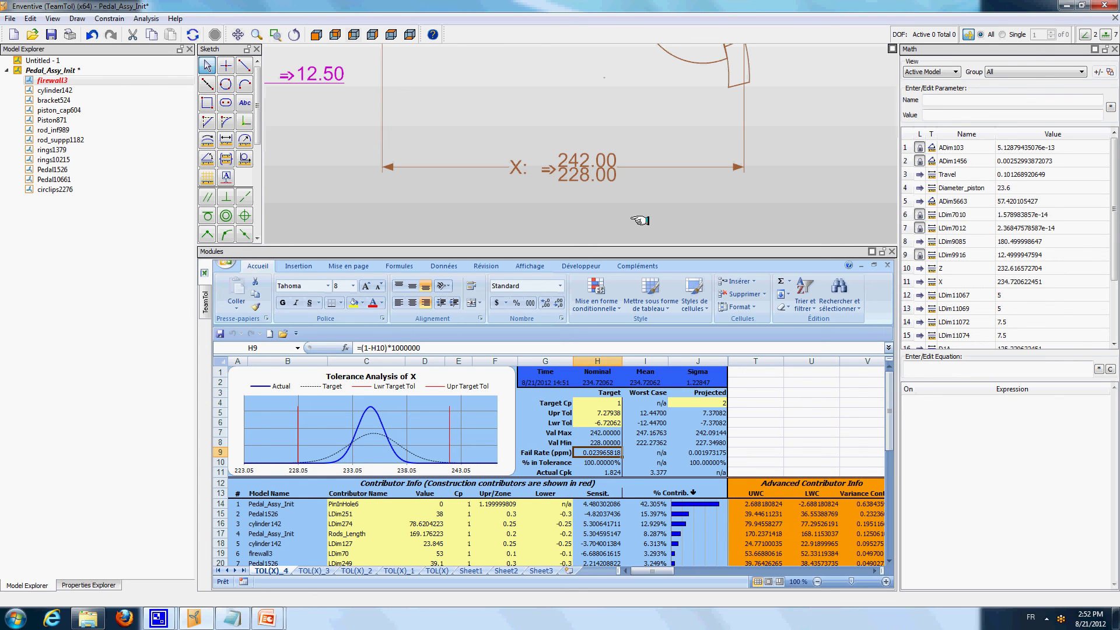
Run a tolerance analysis of the Y dimension on the pedal top view.
scroll(594, 110, "down", 2)
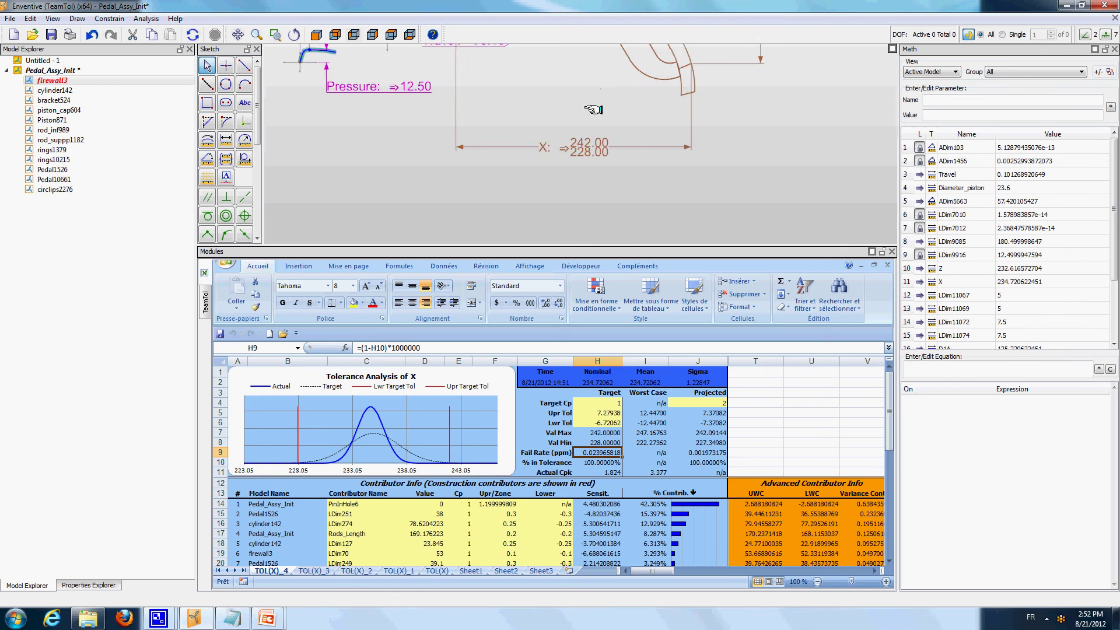
scroll(594, 109, "down", 1)
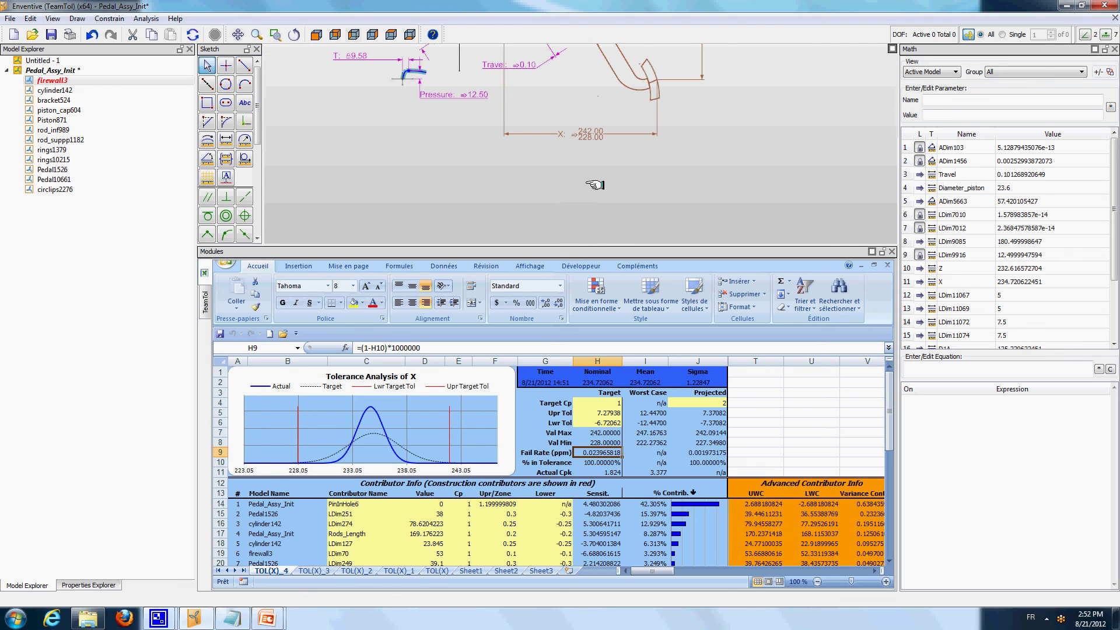
left_click_drag(595, 198, 591, 76)
left_click_drag(607, 161, 610, 91)
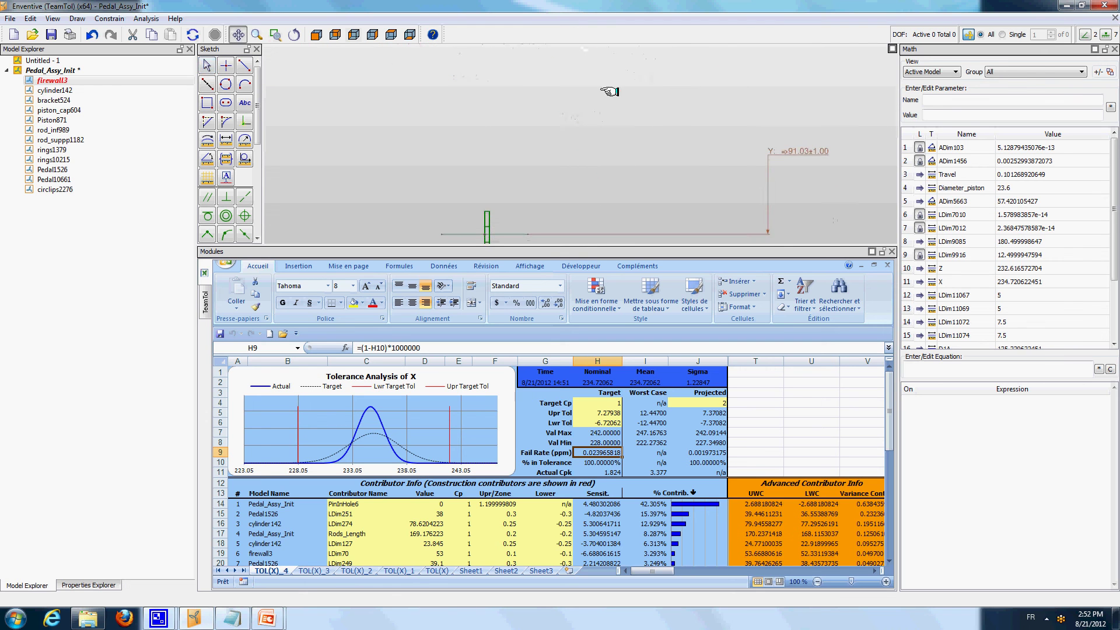
mouse_move(654, 174)
left_mouse_down()
mouse_move(634, 80)
mouse_move(613, 79)
left_mouse_up()
left_click(206, 65)
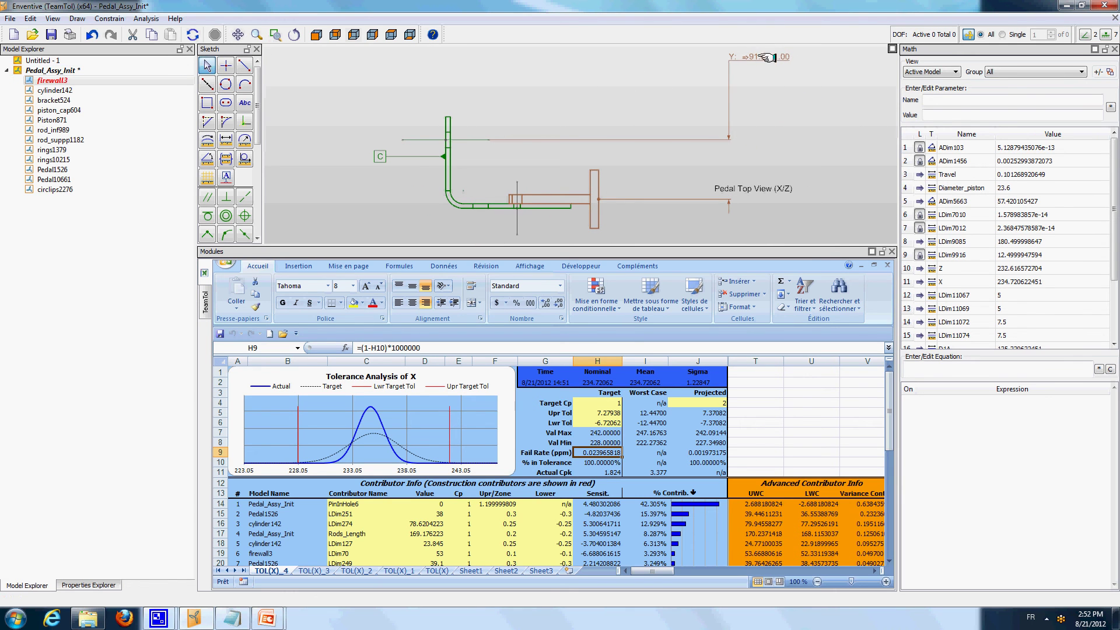
right_click(769, 66)
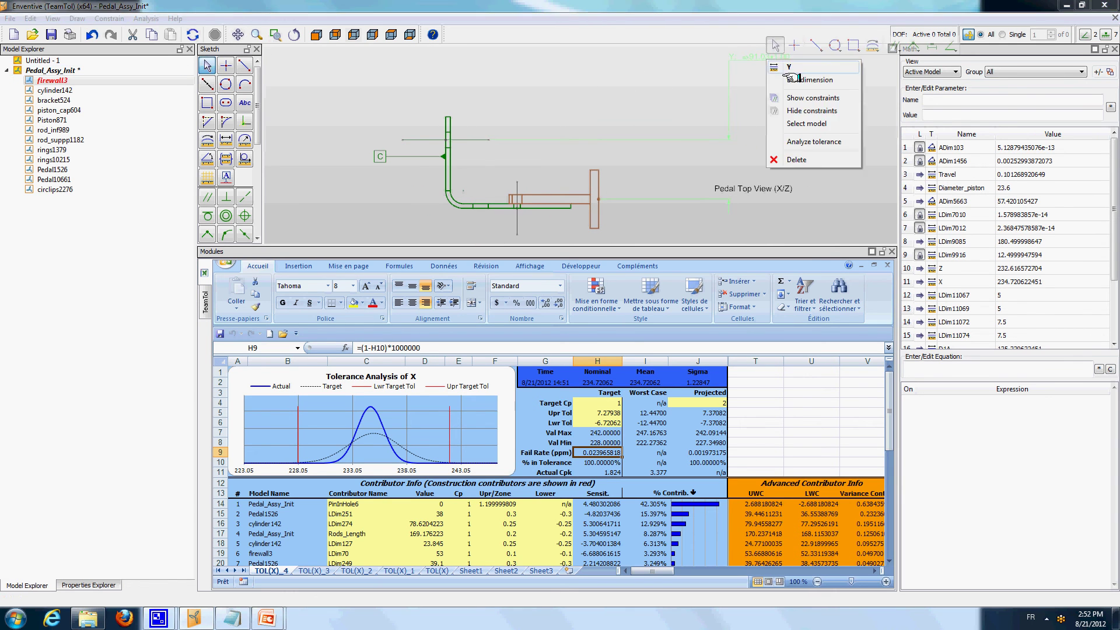
left_click(816, 142)
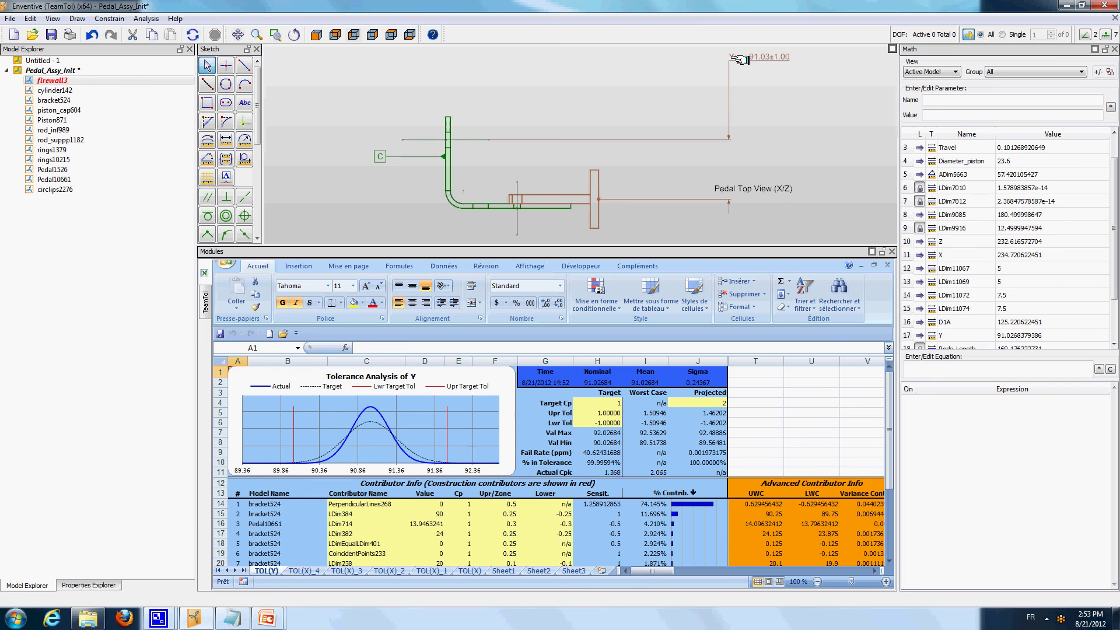
Locate the bracket524 contributor PerpendicularLines268 on the pedal top view from its entry in the Y contributor table.
left_click(383, 504)
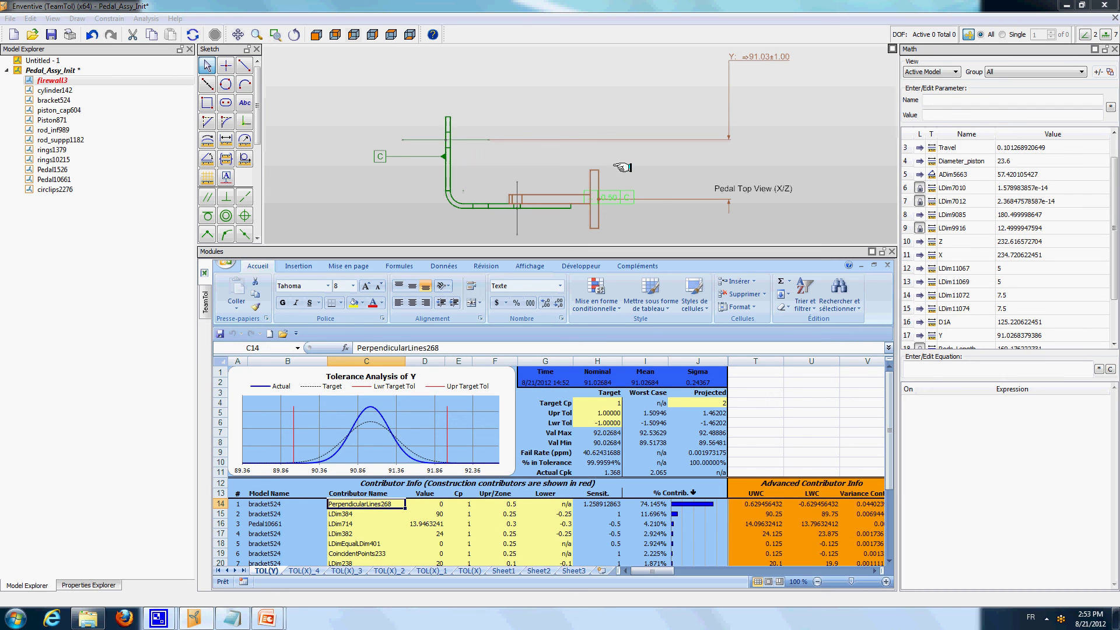
scroll(559, 213, "up", 3)
scroll(558, 213, "down", 2)
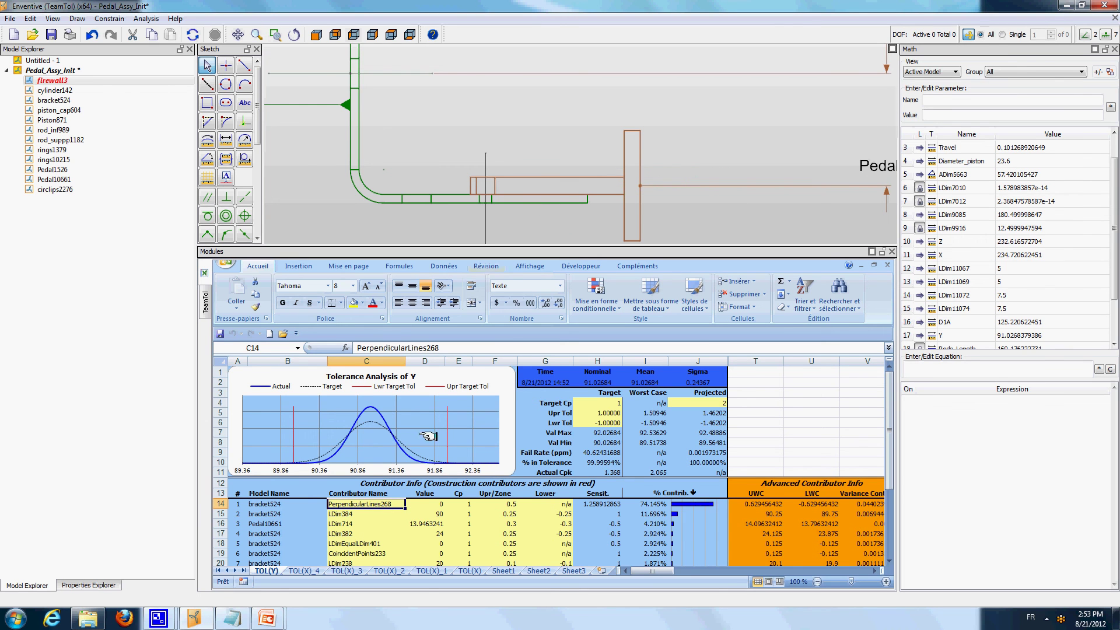
left_click(339, 514)
left_click(341, 504)
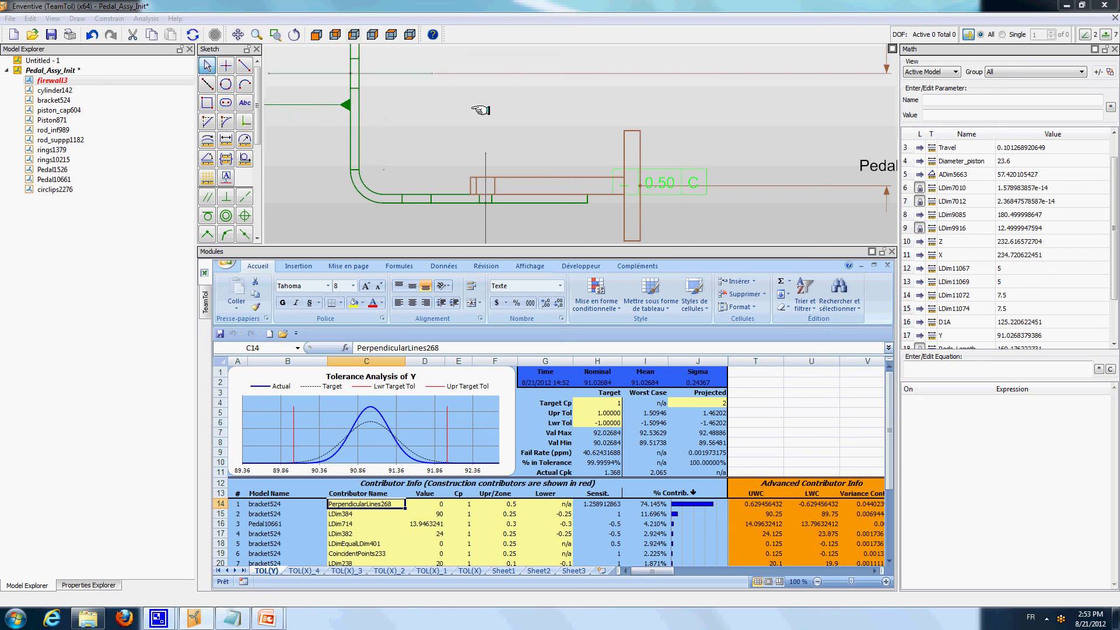
key("F2")
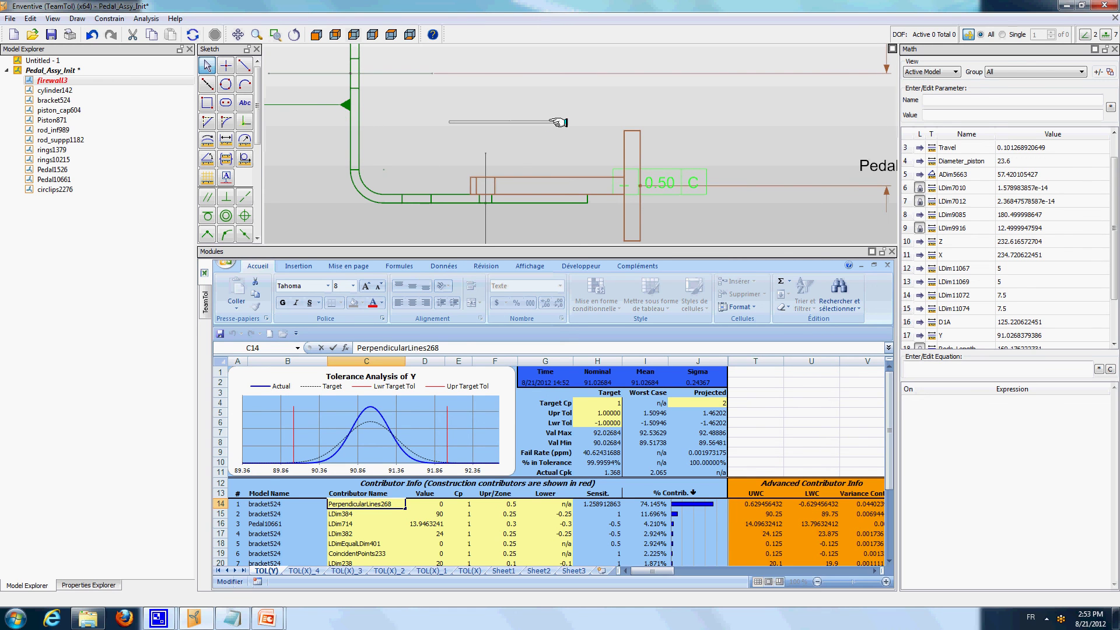
mouse_move(440, 120)
middle_mouse_down()
mouse_move(525, 130)
mouse_move(534, 111)
middle_mouse_up()
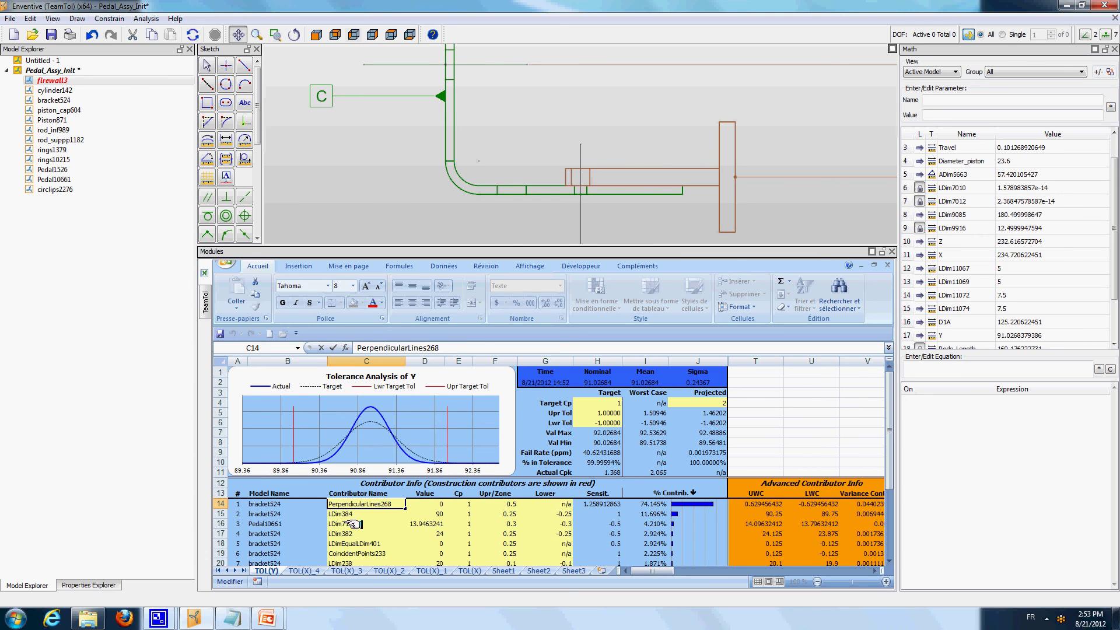
key("Escape")
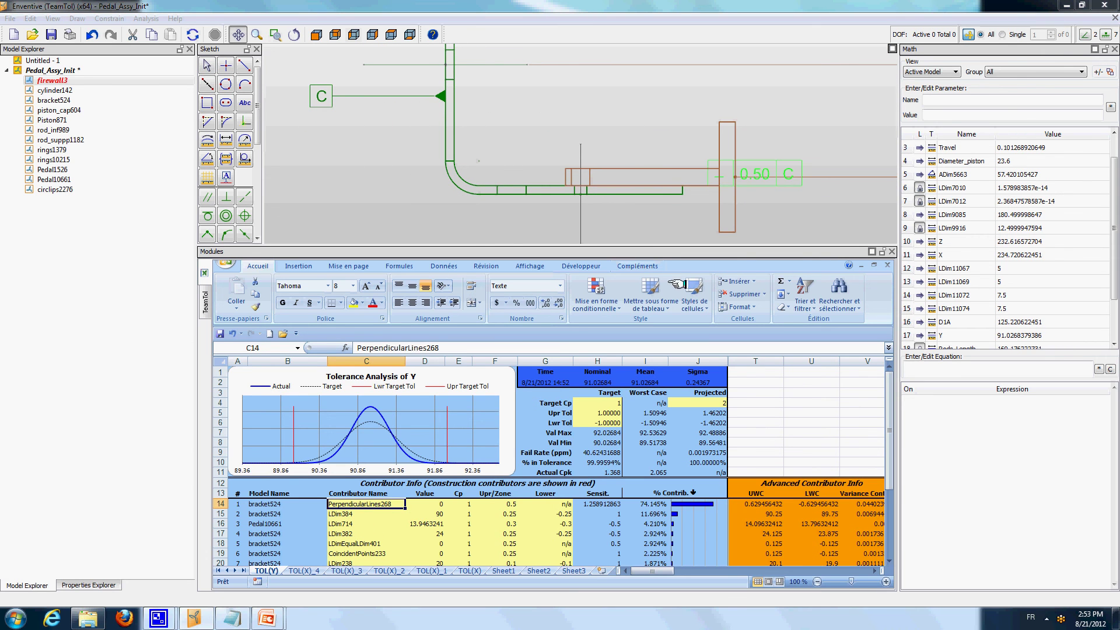
Perturb the PerpendicularLines268 constraint with a maximum amount of 3 to preview its effect on the bracket and pedal, then deselect it.
left_click(103, 592)
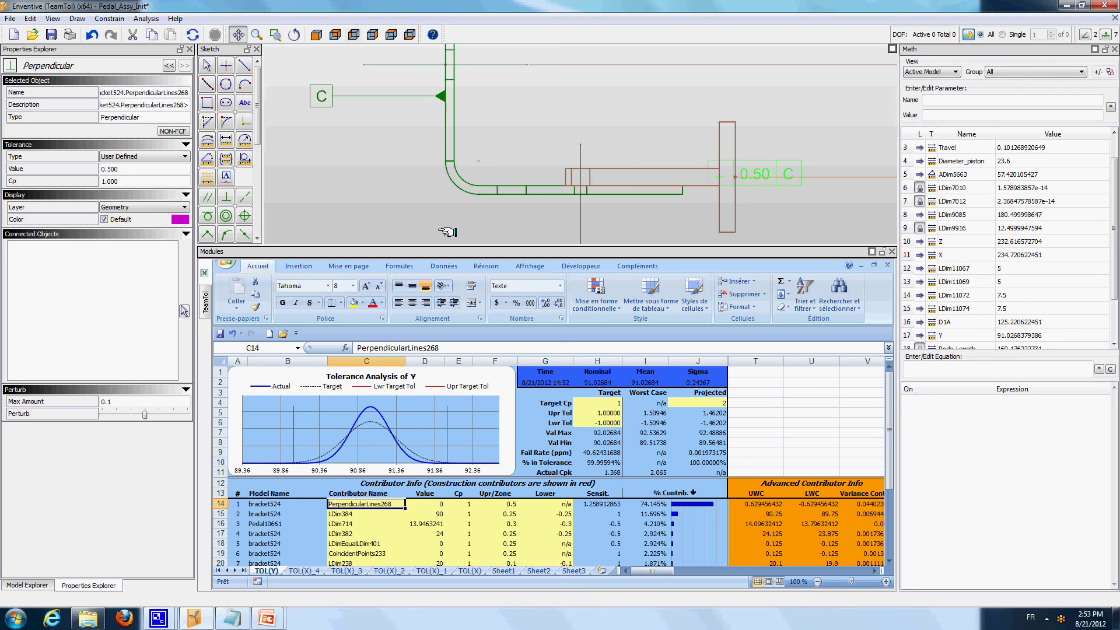
left_click(117, 403)
mouse_move(145, 416)
left_mouse_down()
mouse_move(119, 421)
mouse_move(158, 406)
mouse_move(81, 412)
mouse_move(195, 414)
mouse_move(91, 414)
mouse_move(145, 414)
left_mouse_up()
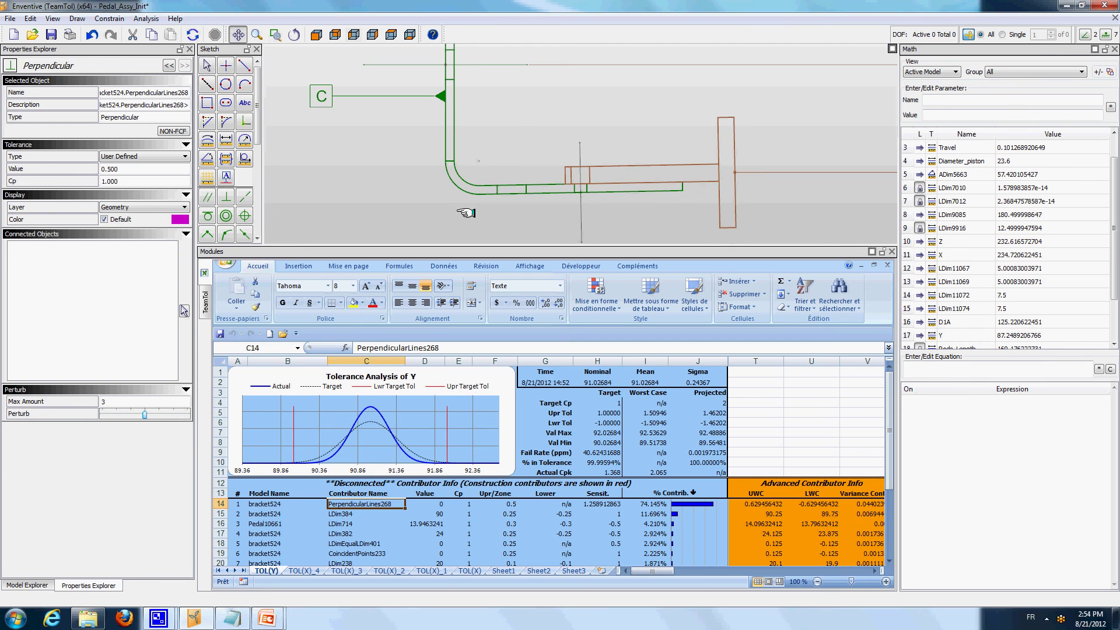
left_click(526, 119)
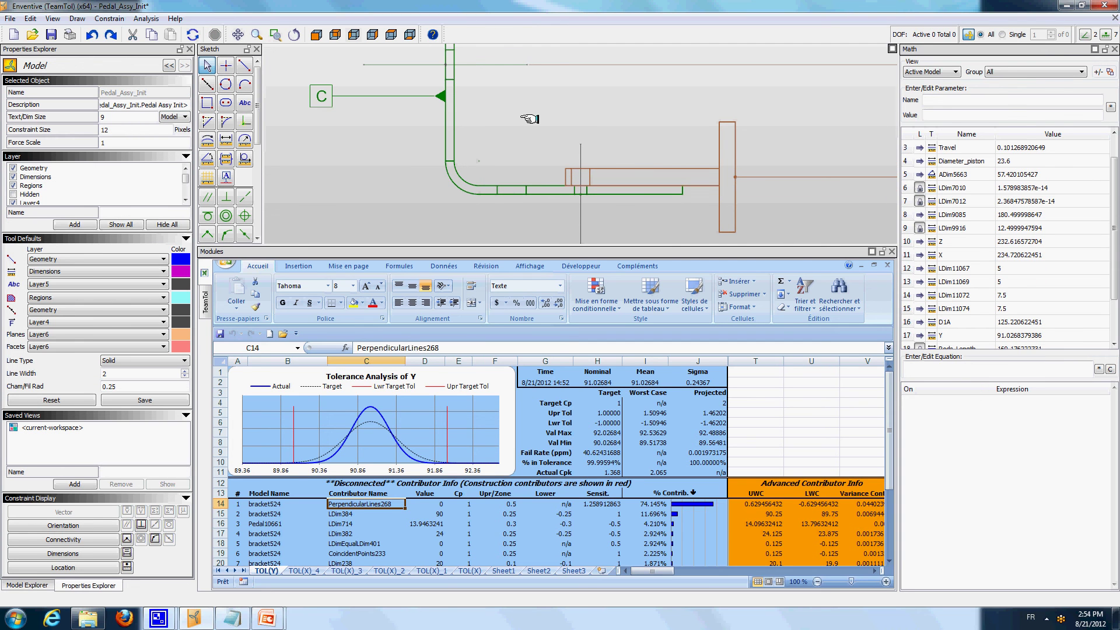
Enlarge the drawing area so that the X, Y and Z dimensions of both pedal views fit in it.
scroll(537, 117, "down", 2)
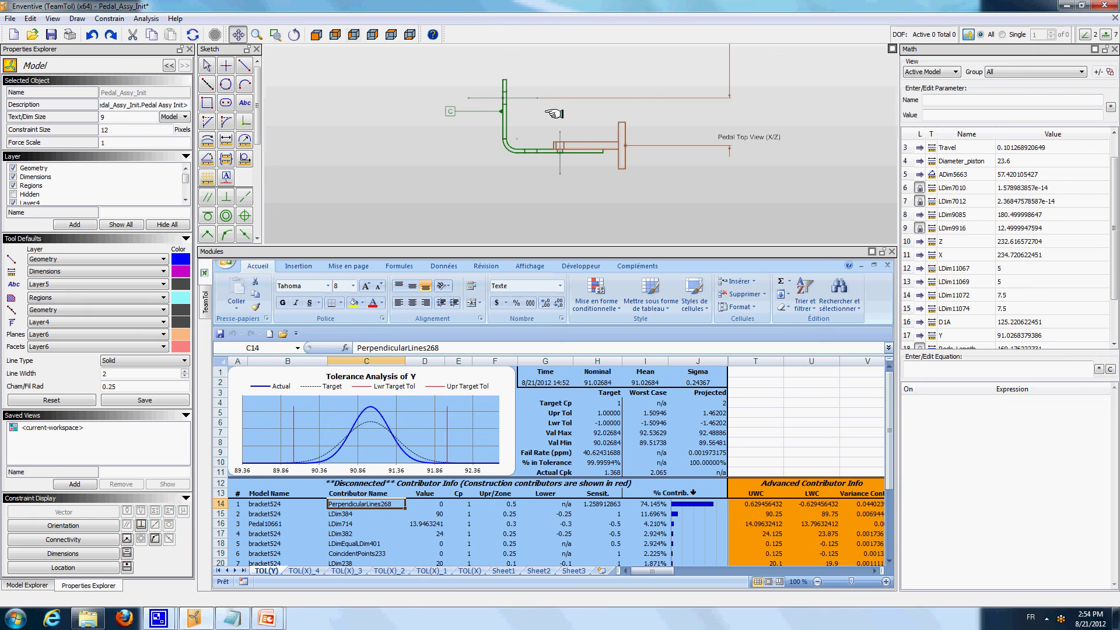
scroll(563, 119, "down", 3)
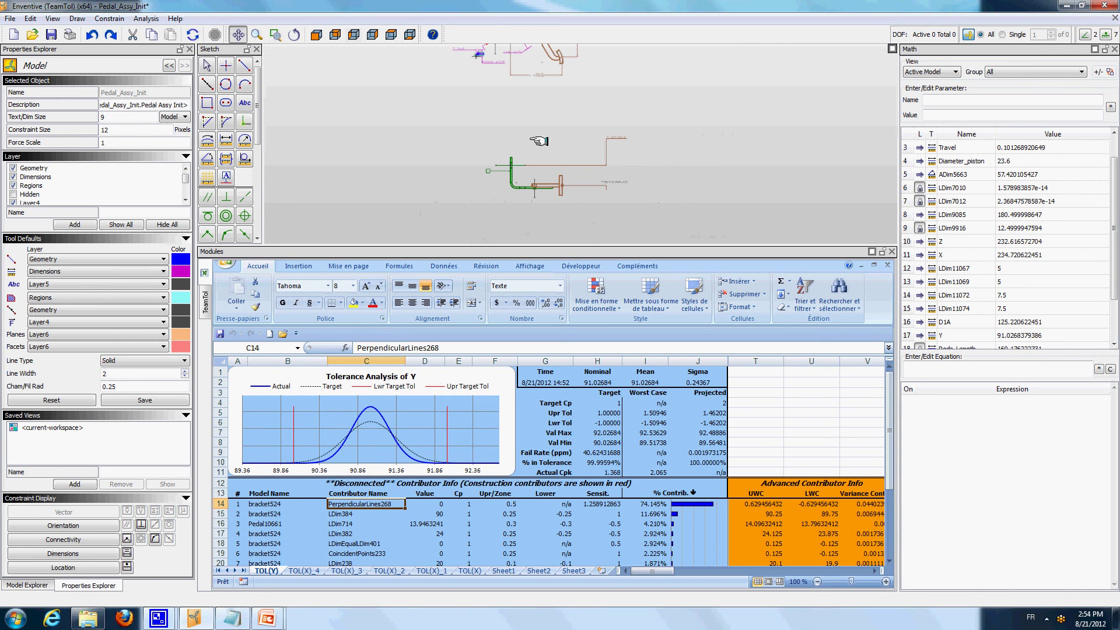
key("Escape")
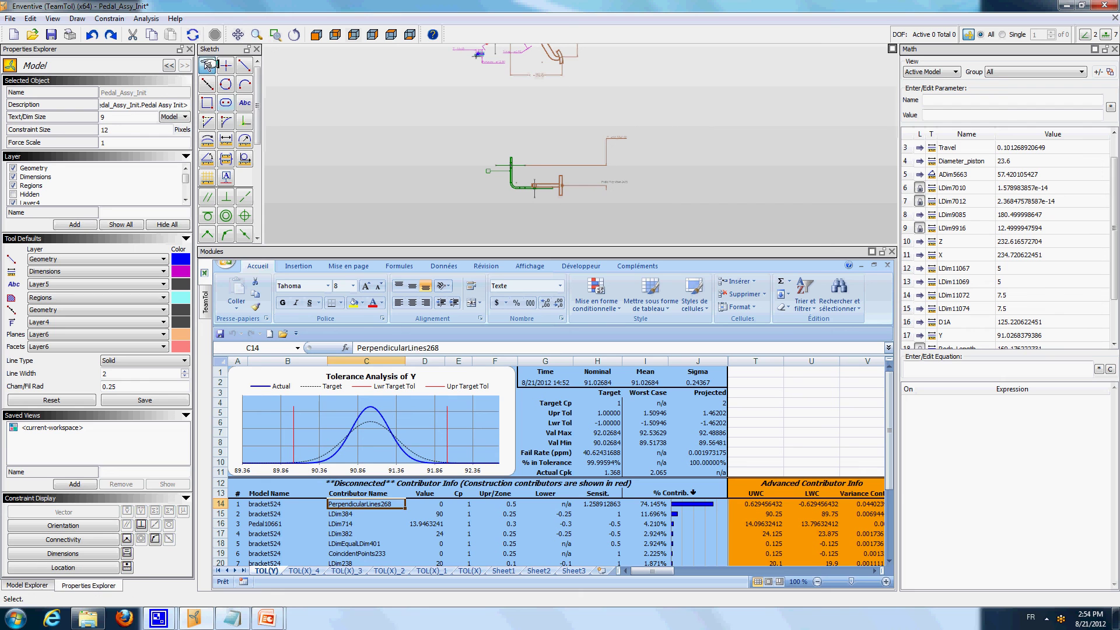
left_click_drag(569, 244, 570, 386)
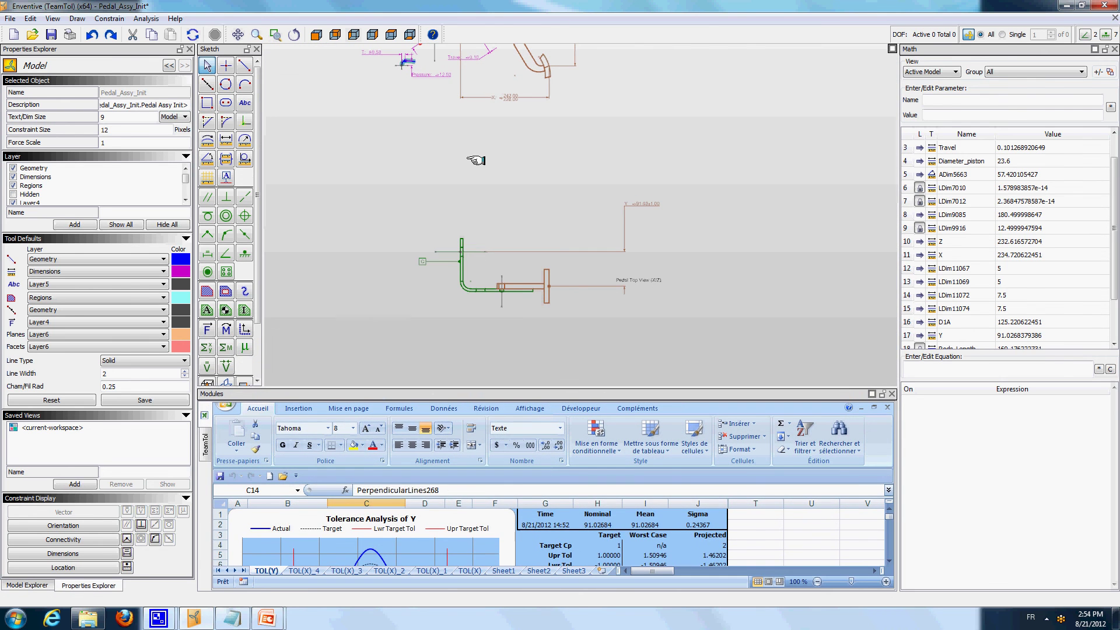
middle_click_drag(476, 162, 557, 272)
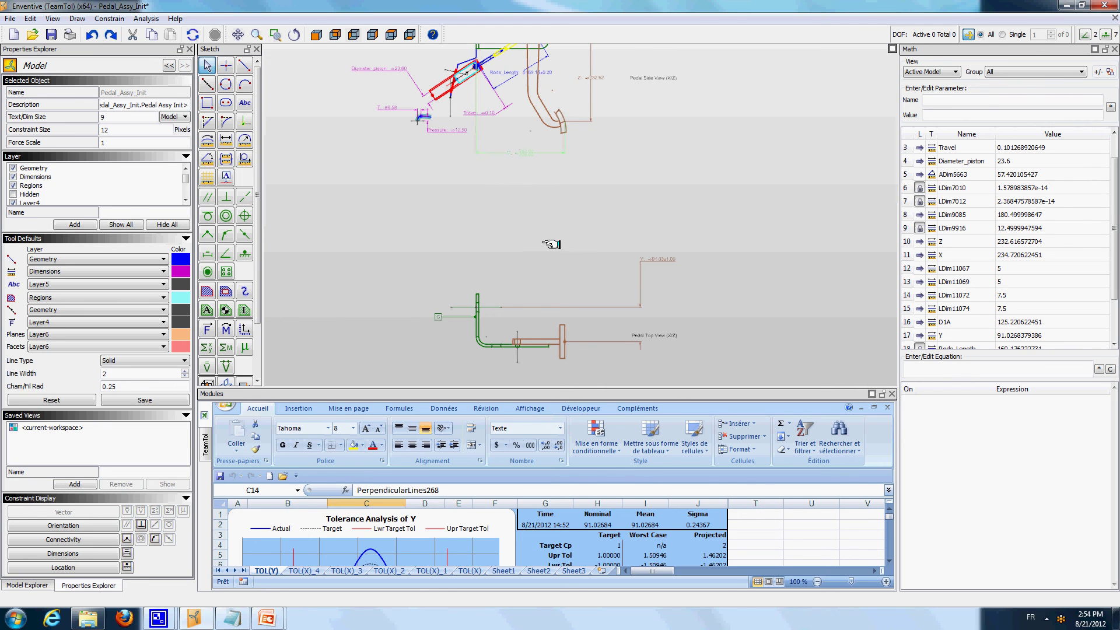
left_click(525, 153)
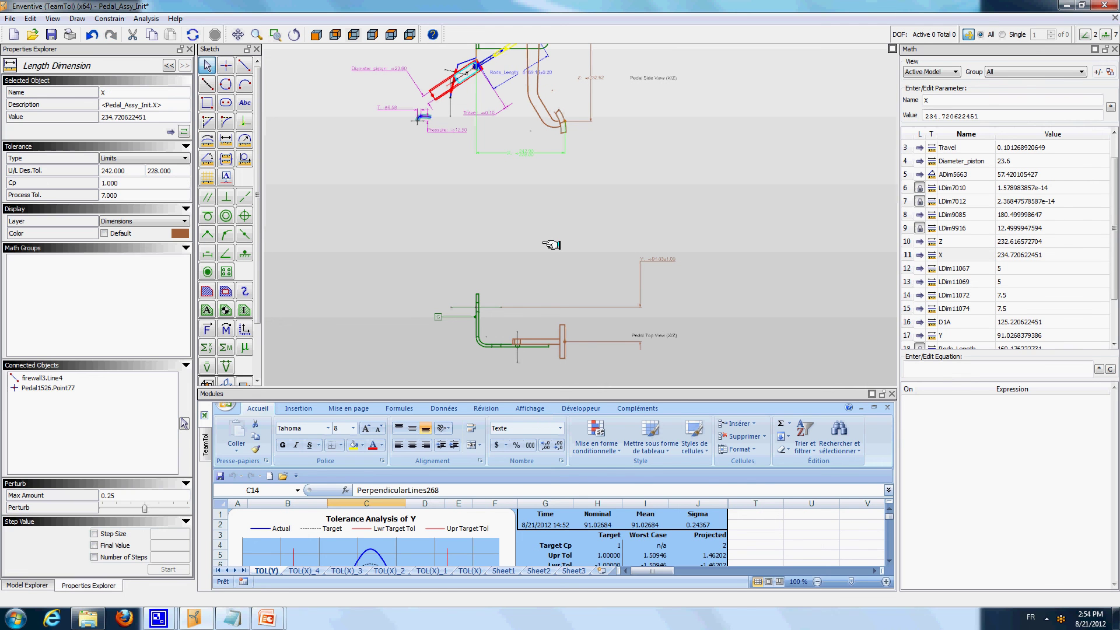
left_click(654, 257)
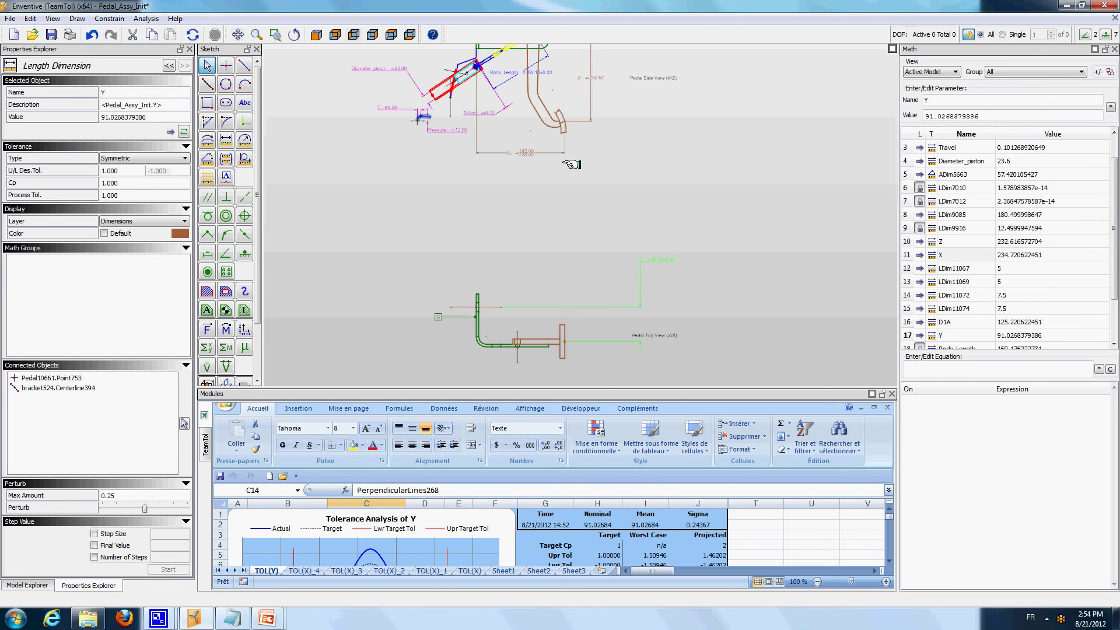
left_click(528, 154, "shift")
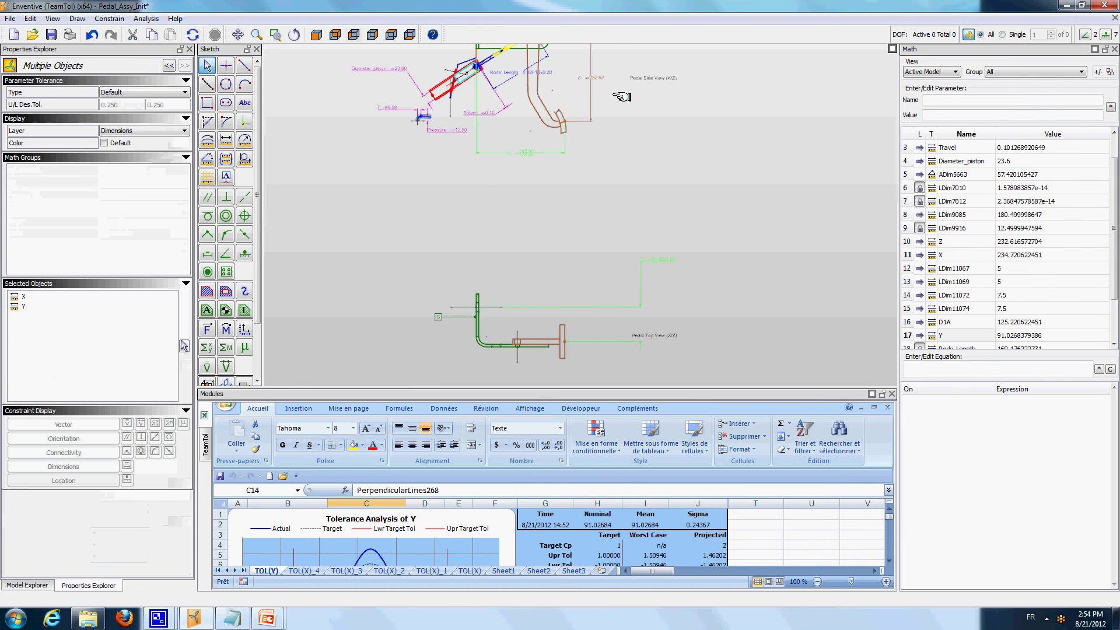
left_click(602, 81, "shift")
right_click(639, 184)
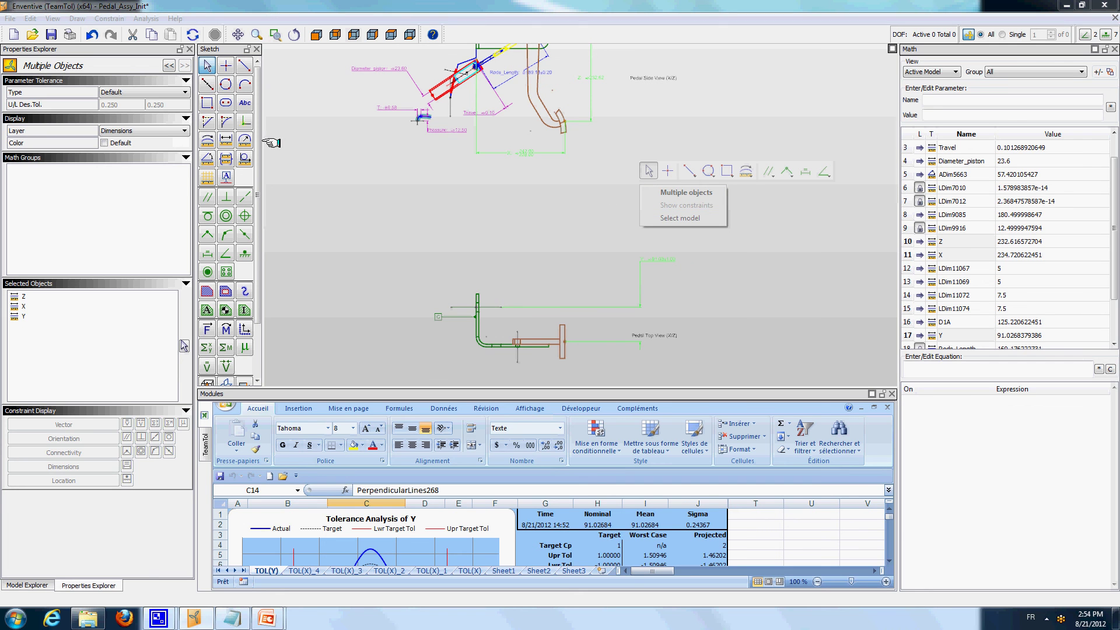
left_click(207, 65)
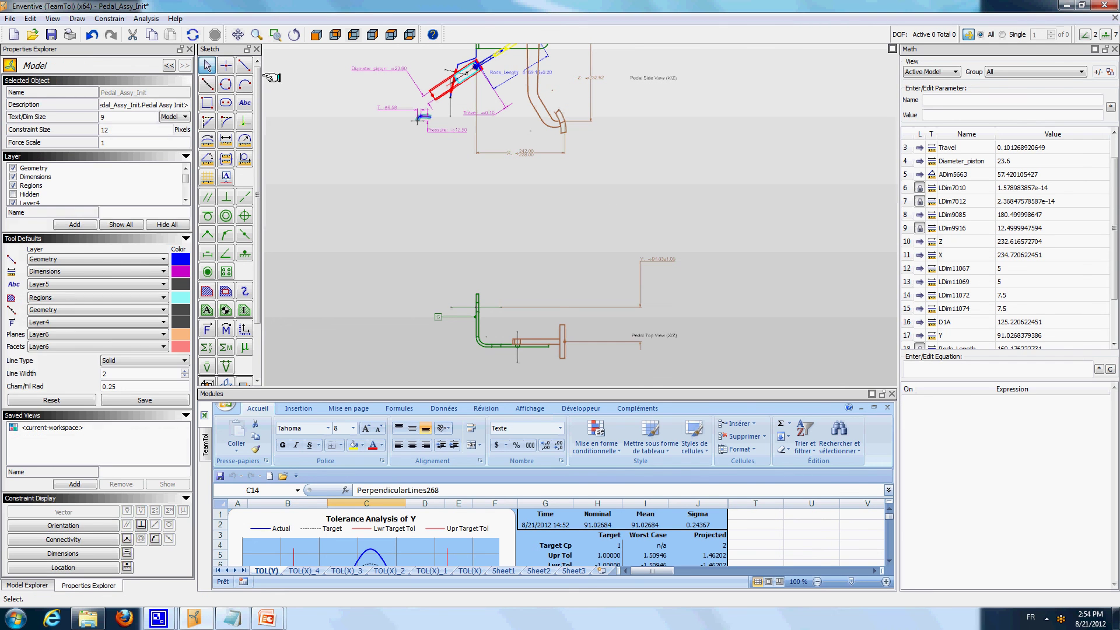
Run a combined tolerance analysis of the assembly's X, Z and Y dimensions.
left_click(595, 79, "ctrl")
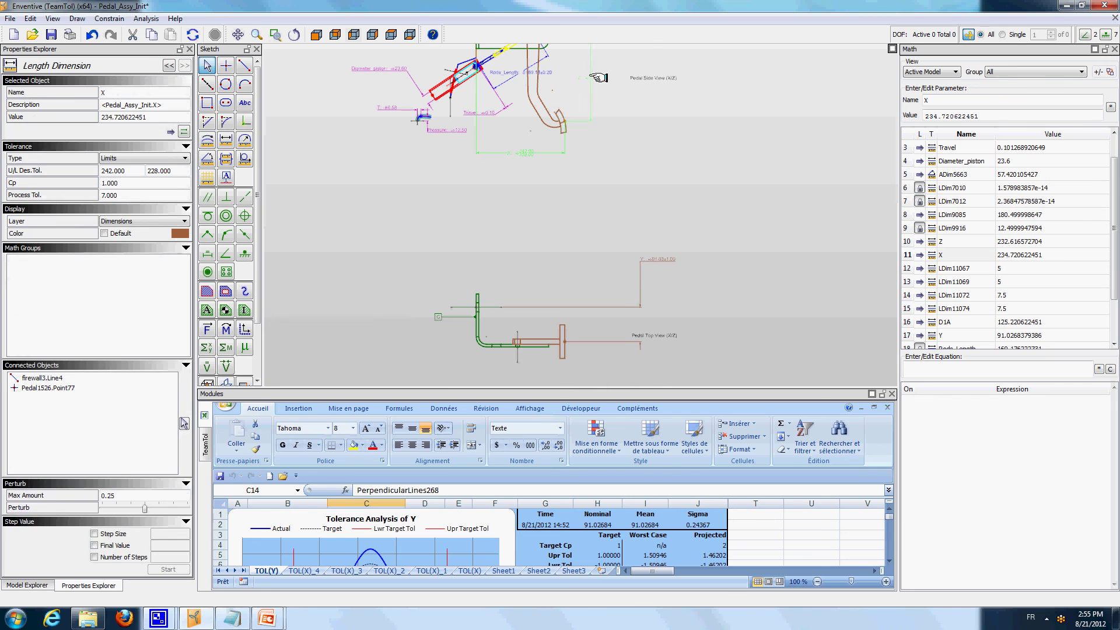
left_click(656, 259, "ctrl")
left_click(146, 19)
left_click(158, 34)
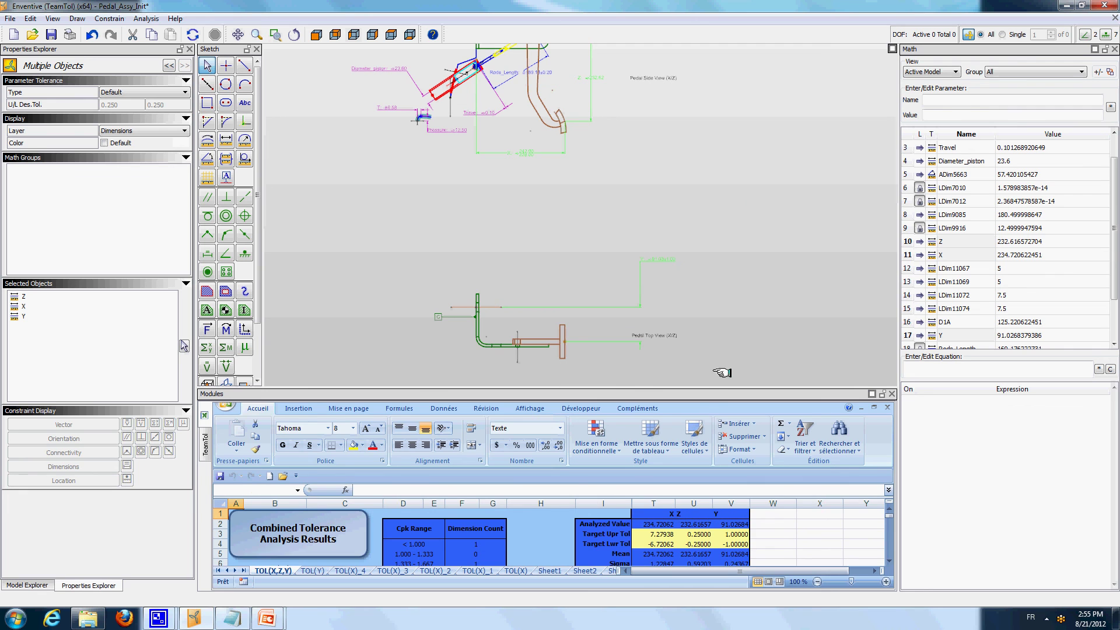
Enlarge the combined tolerance report area and fit the widths of columns T and U to their contents.
left_click_drag(703, 390, 709, 138)
left_click(697, 81)
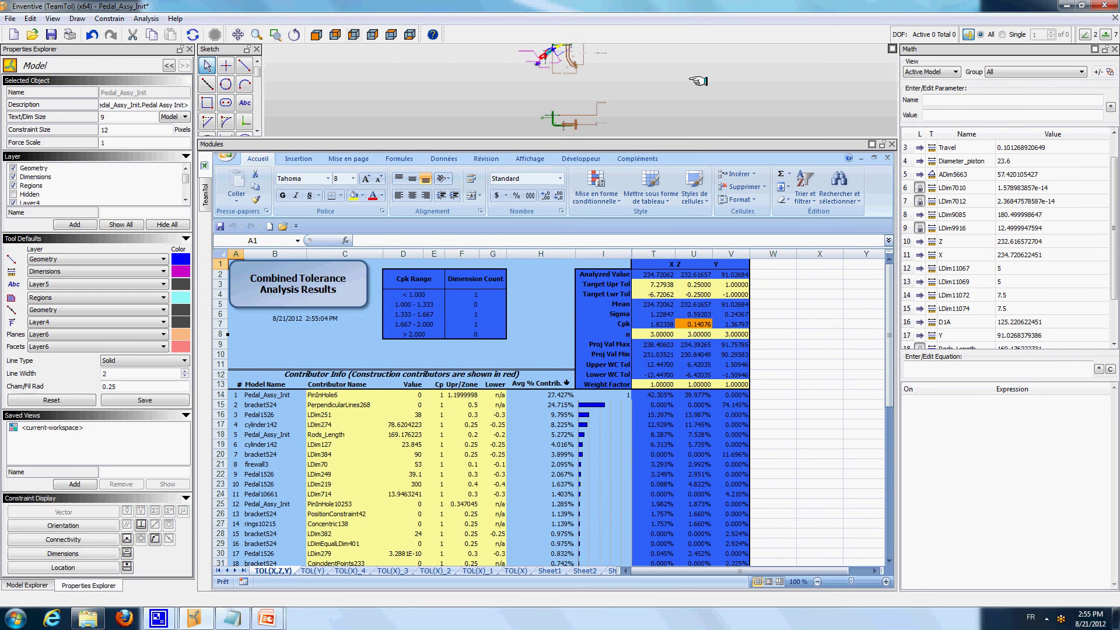
double_click(675, 253)
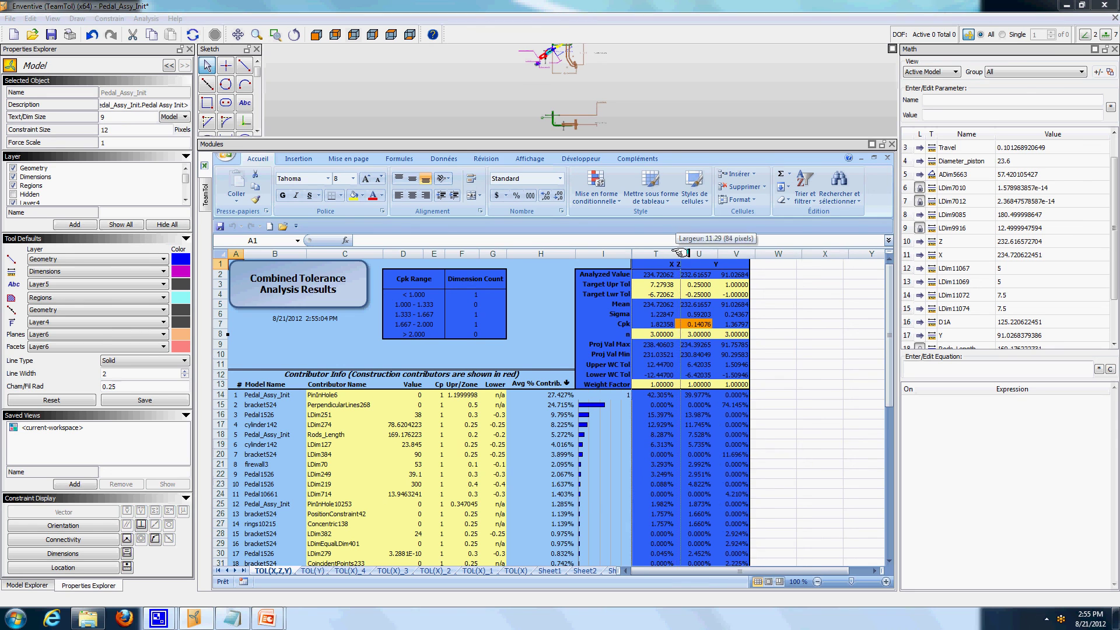
double_click(717, 253)
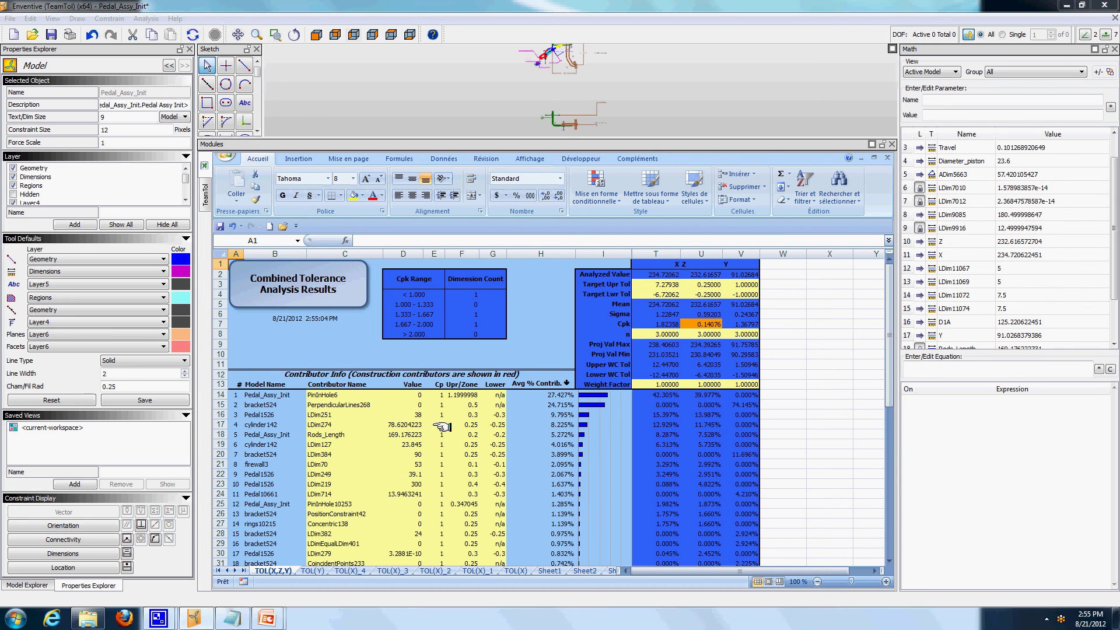
Select the bracket524 contributor PerpendicularLines268 in the combined contributor table.
left_click(363, 407)
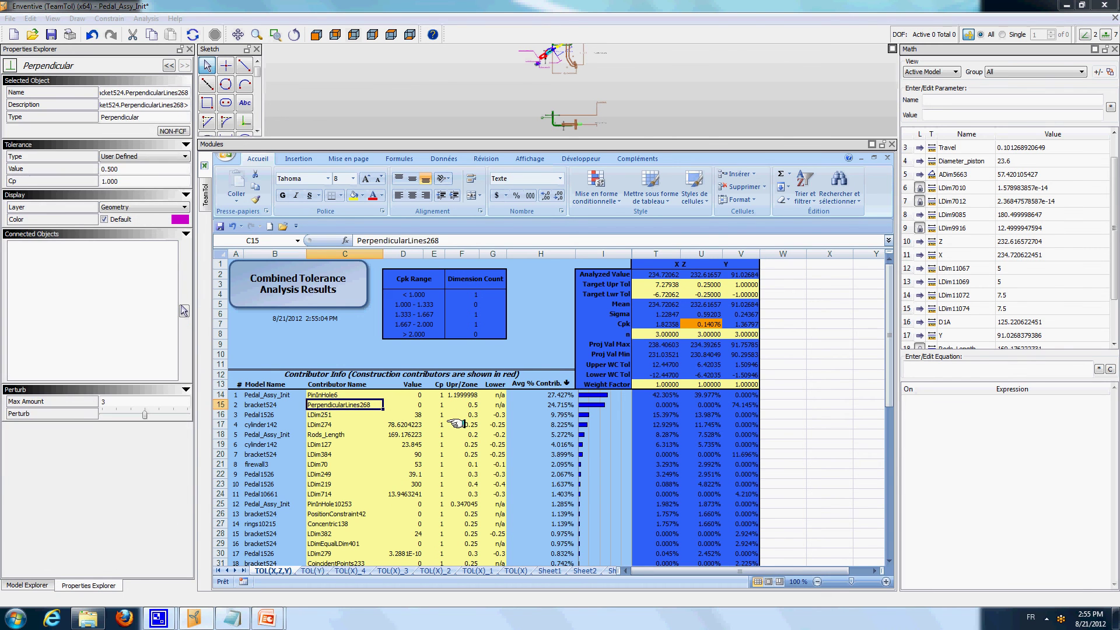